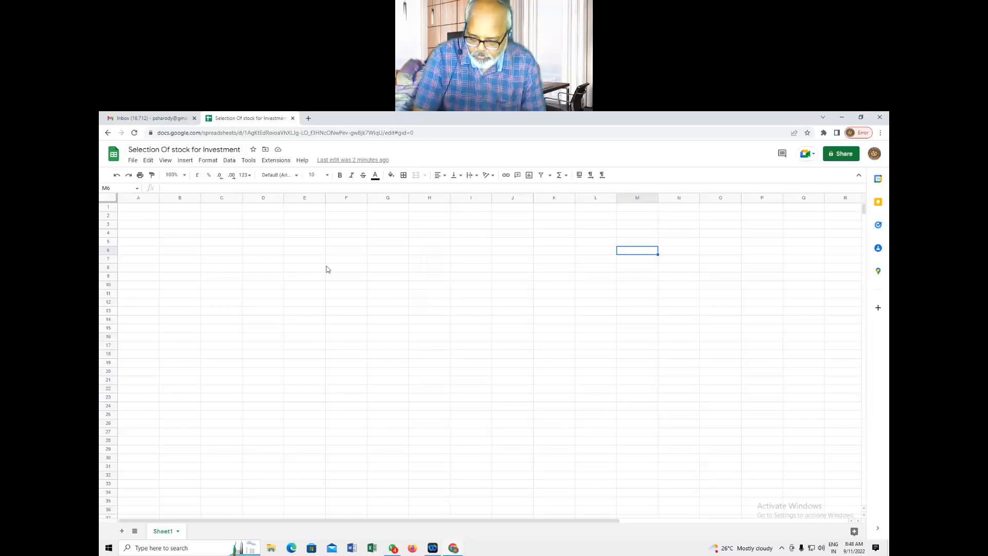
Enter the column header "Stock" in cell C1.
left_click(221, 208)
type("S")
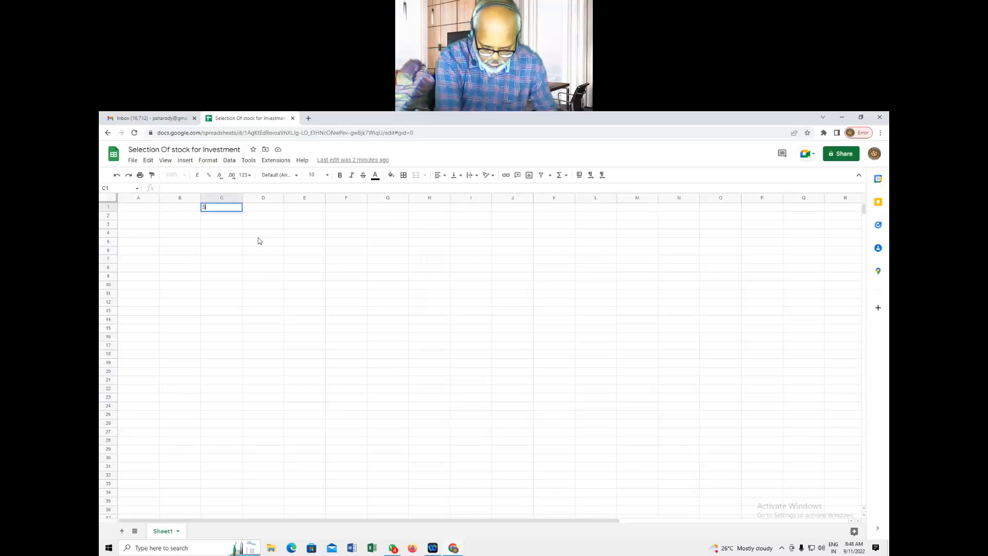
type("y")
key("BackSpace")
type("tov")
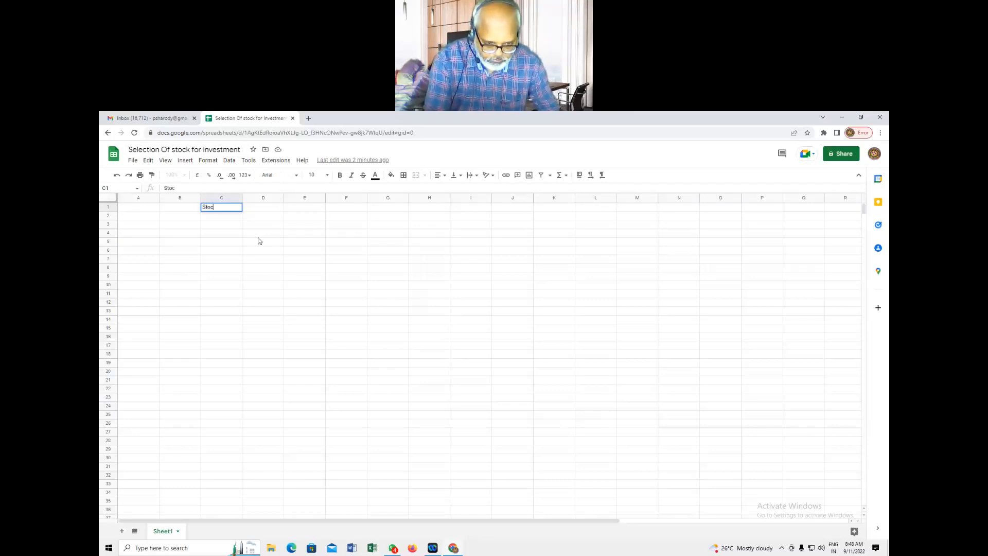
type("k")
key("Return")
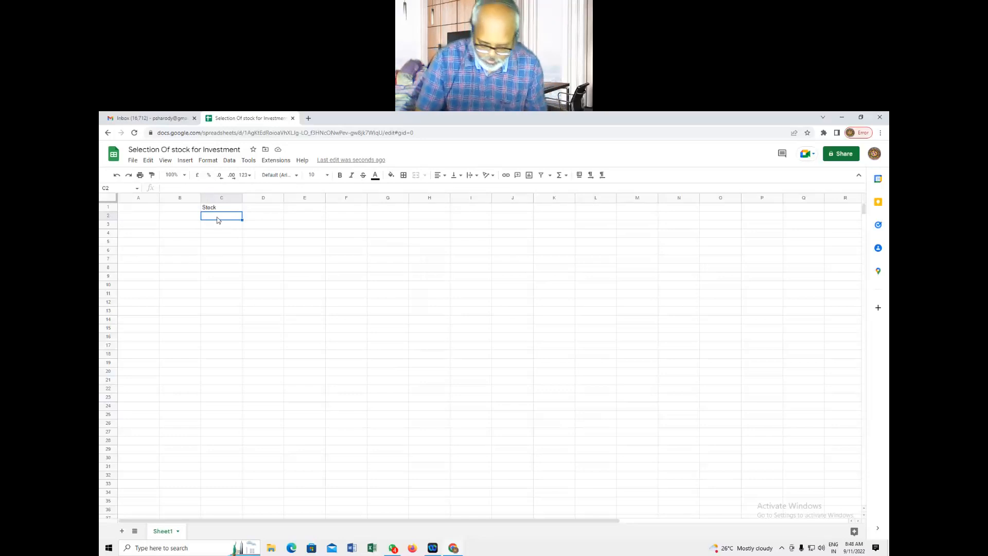
Enter the stock symbol "Acc" in C2 and the exchange prefix "NSE:" in B2.
type("Acc")
key("Return")
key("Up")
key("Left")
type("NS")
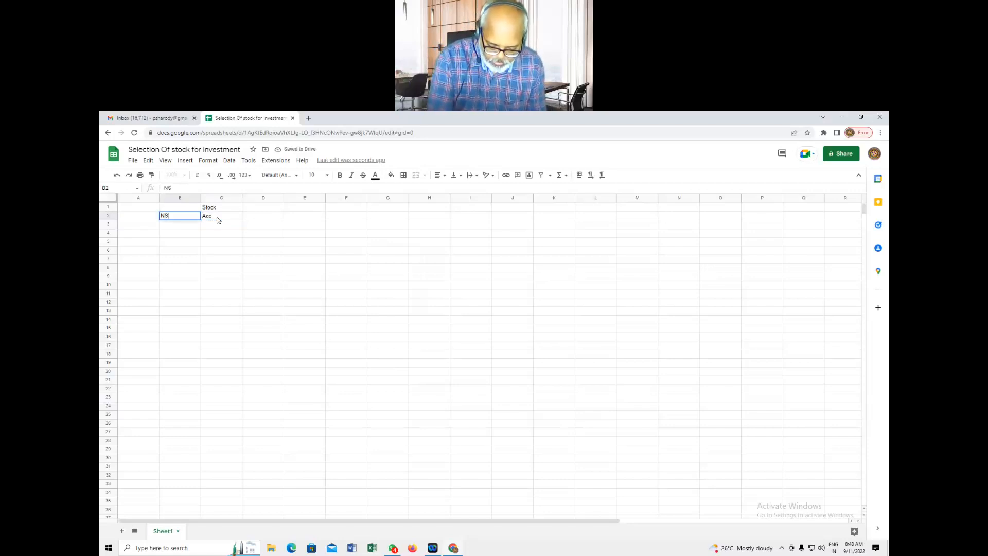
type("E")
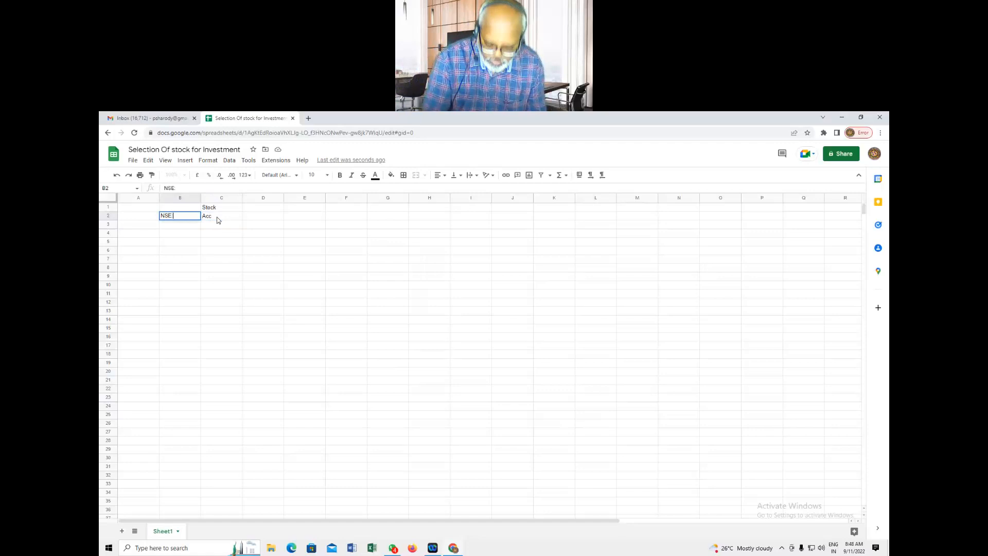
type(":")
key("Left")
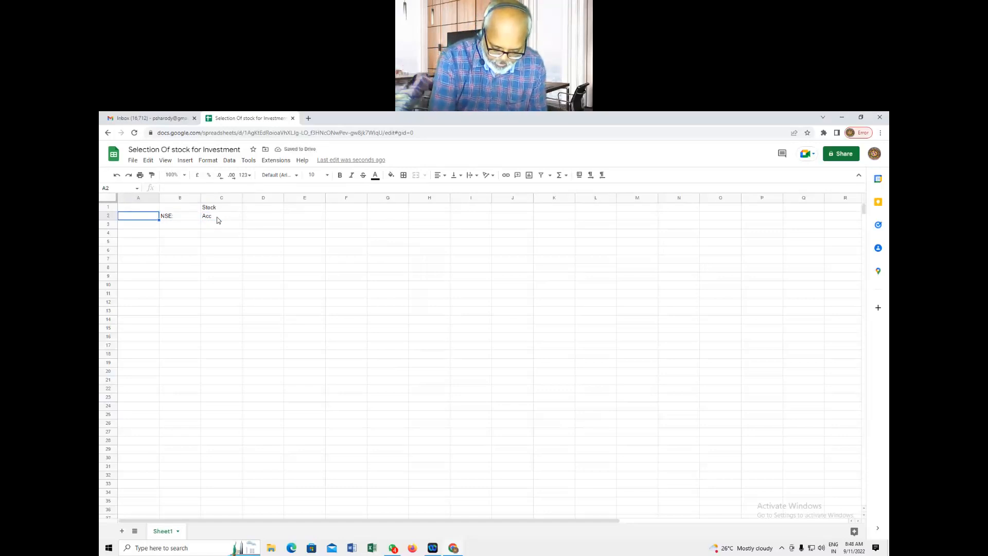
Join the exchange prefix in B2 and the stock symbol in C2 with a CONCATENATE formula in A2.
type("=con")
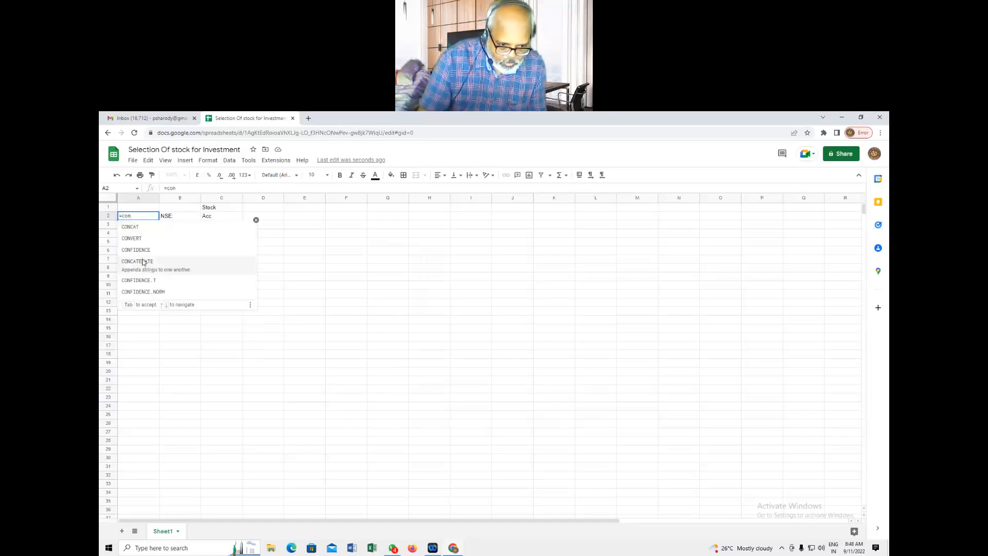
left_click(143, 261)
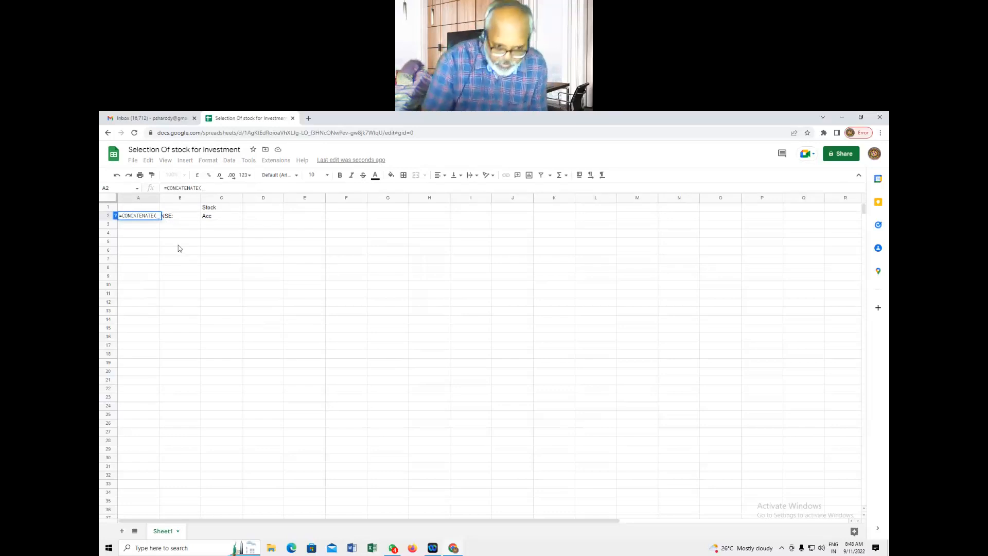
left_click(185, 221)
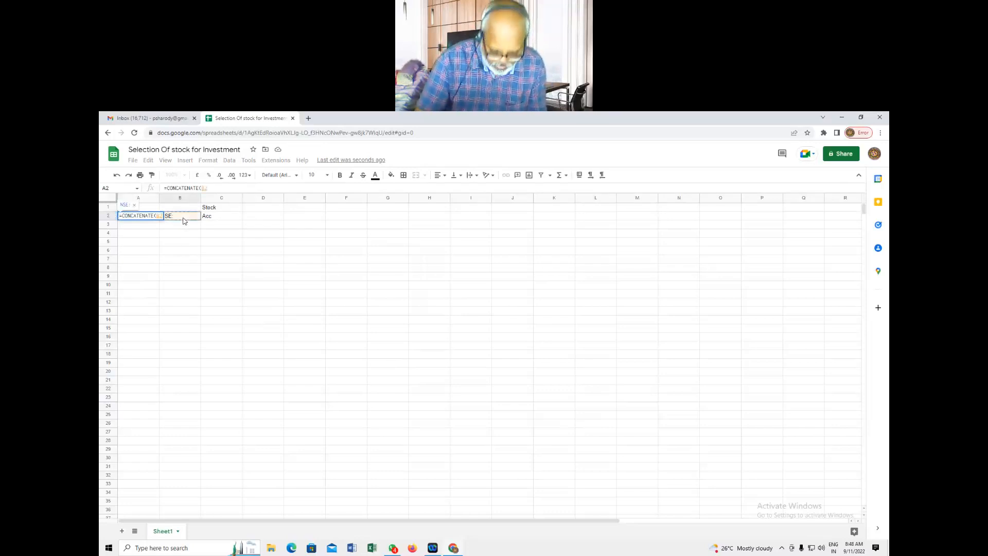
type(",")
left_click(226, 221)
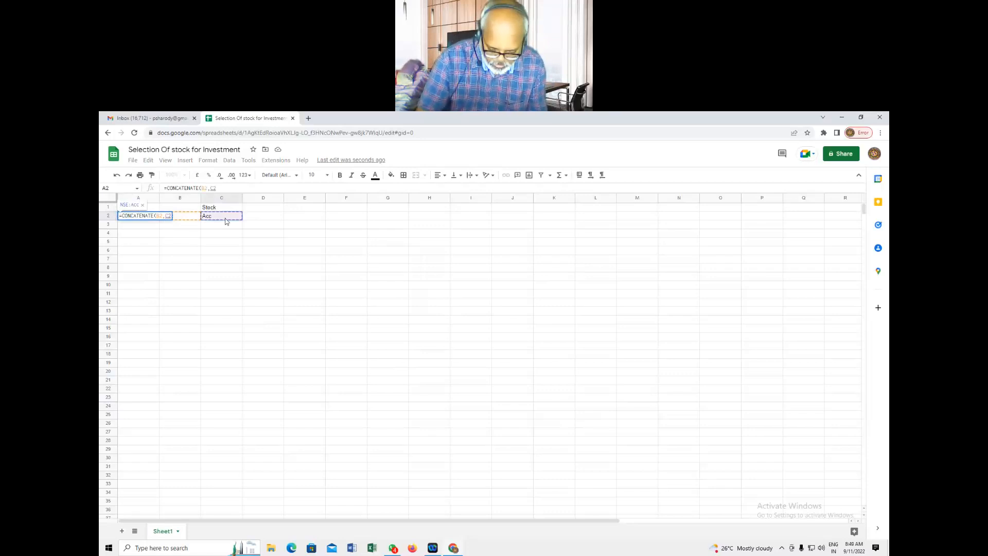
type(")")
key("Return")
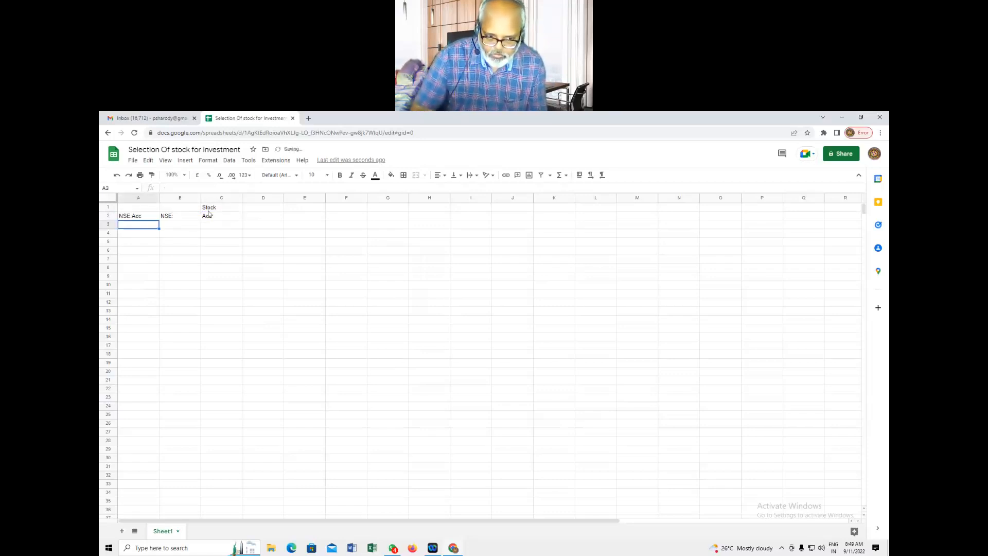
left_click(129, 218)
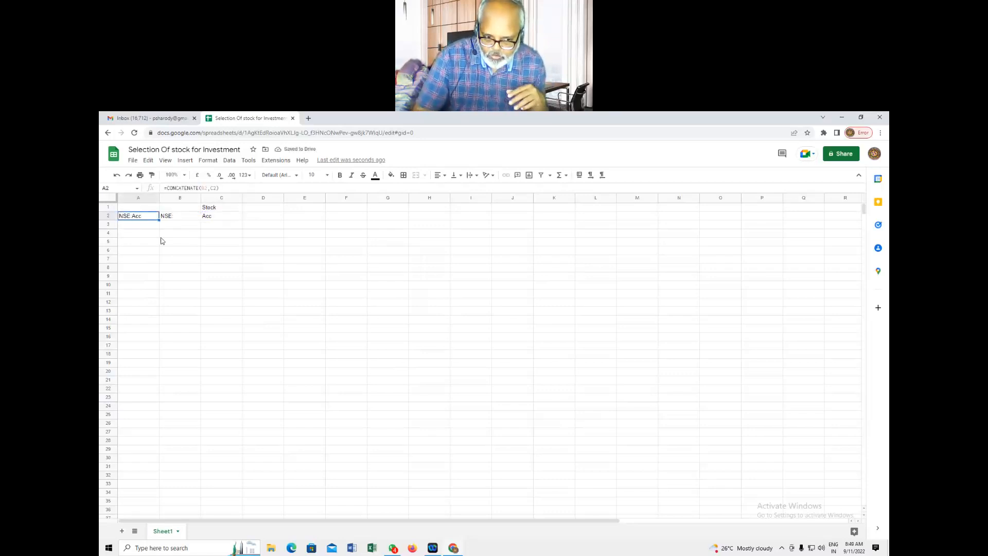
left_click(222, 219)
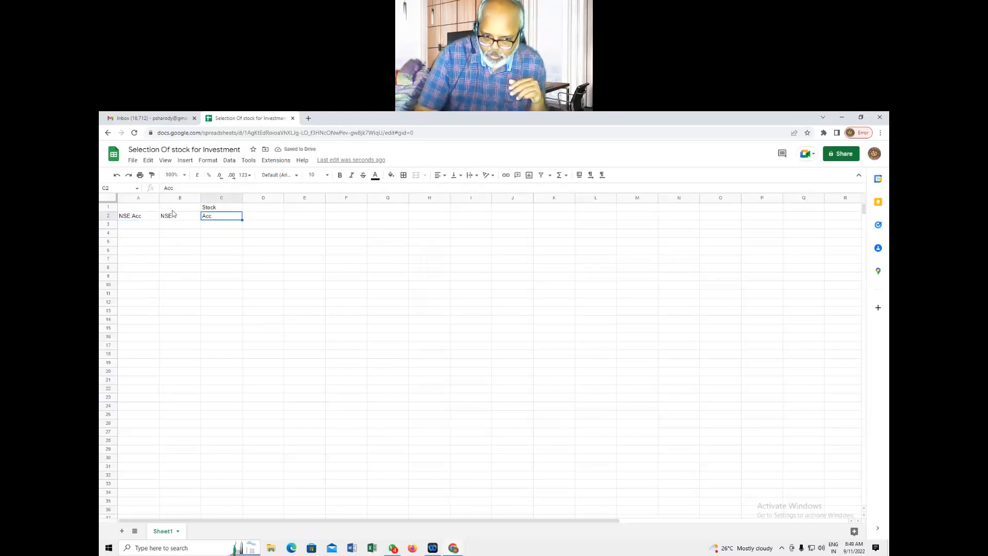
Enter the column header "Price" in cell D1.
left_click(259, 210)
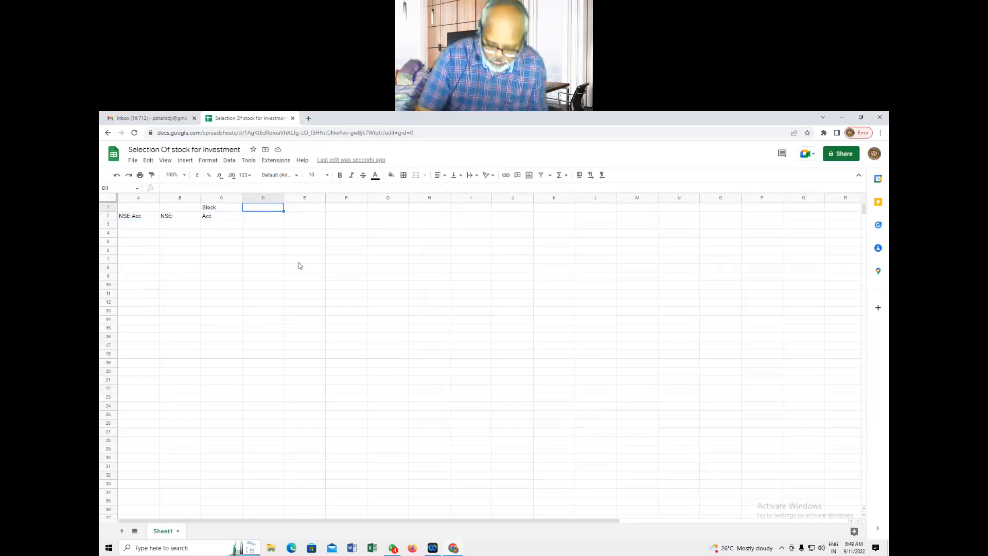
type("Pr")
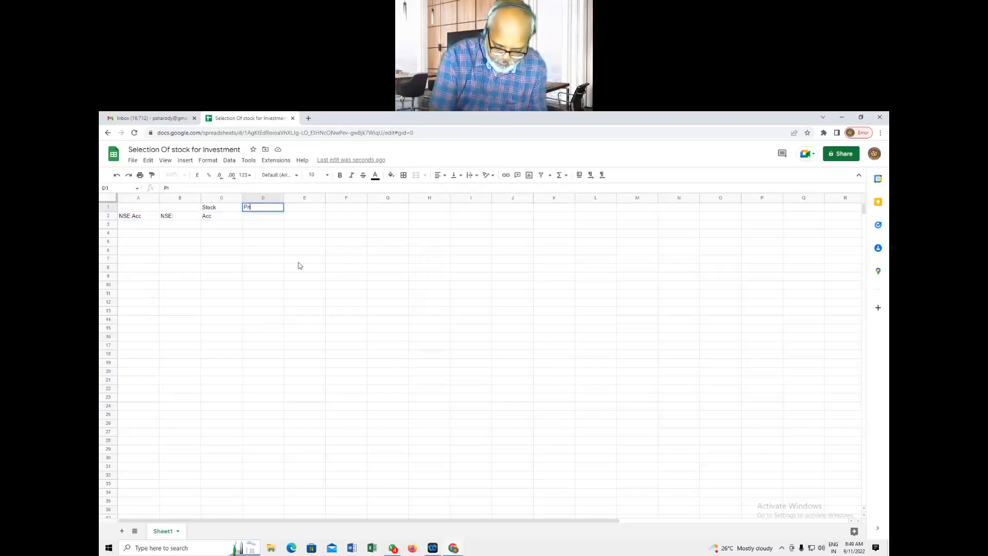
key("Return")
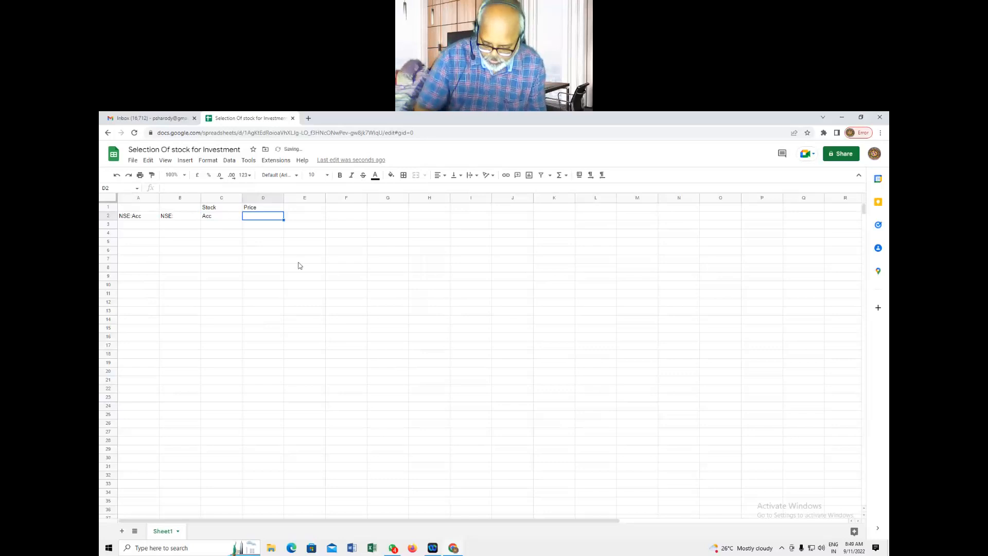
Add the headers "High52" in E1 and "Low52" in F1, both written without a space.
key("Up")
key("Right")
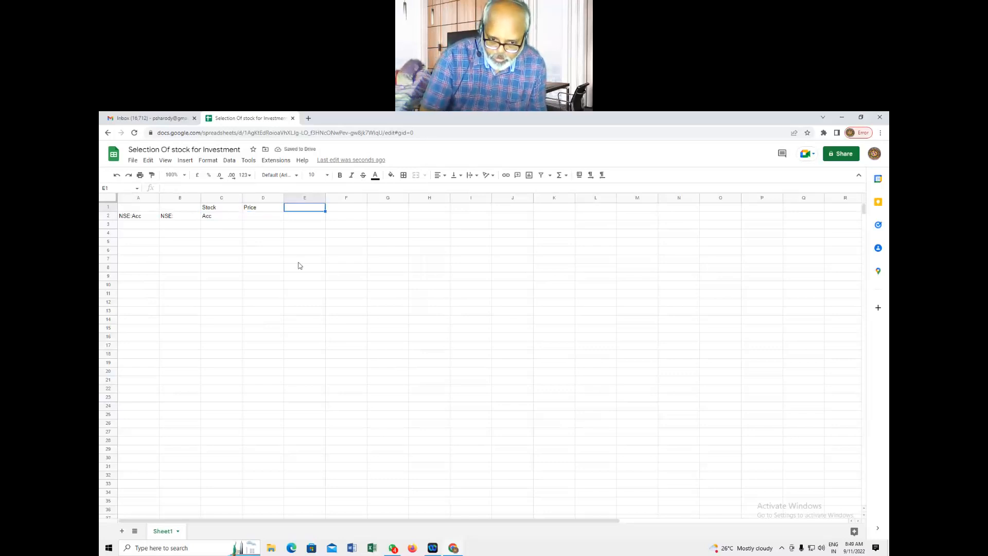
type("High 52")
key("Tab")
type("Low")
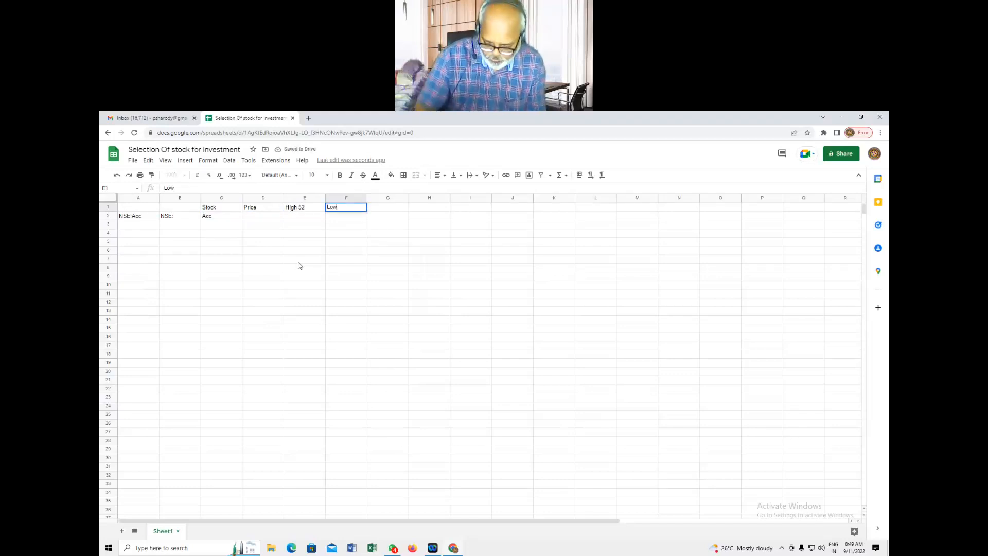
type("52")
key("shift+Tab")
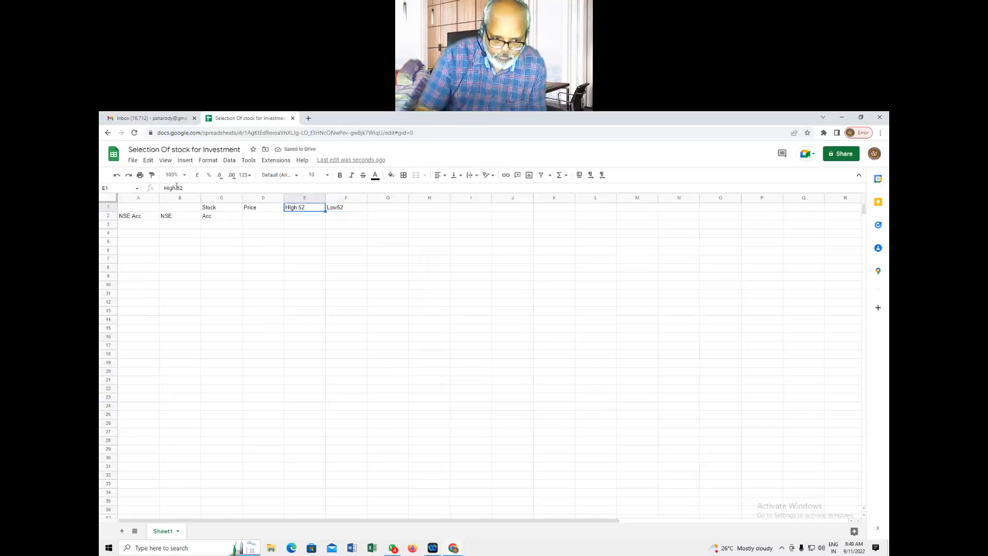
left_click(178, 188)
key("BackSpace")
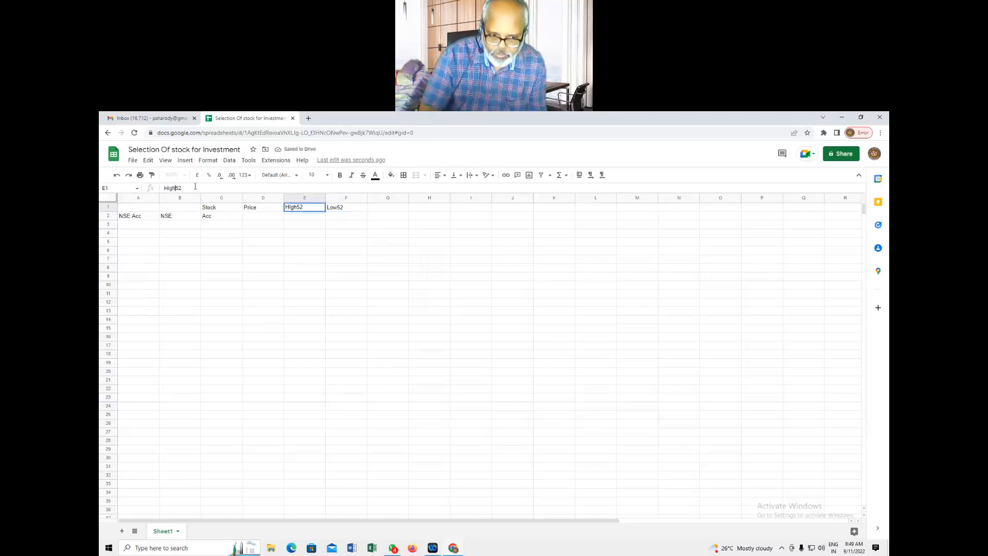
Enter the column header "Mean" in cell G1.
left_click(376, 209)
type("Me")
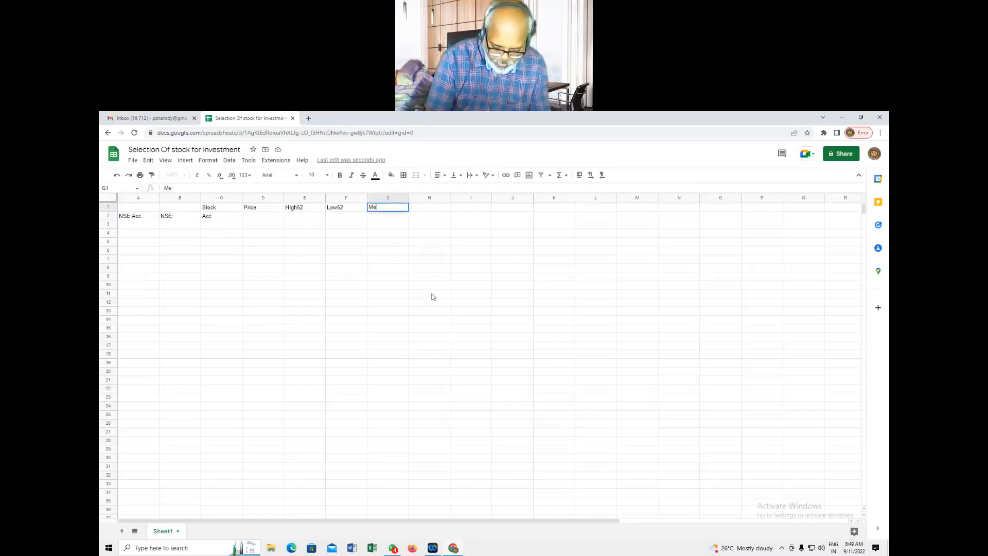
key("Return")
Enter the formula =googlefinance(C2,"price") in cell D2 under the Price header.
key("Up")
key("Down")
key("Left")
key("Left")
key("Left")
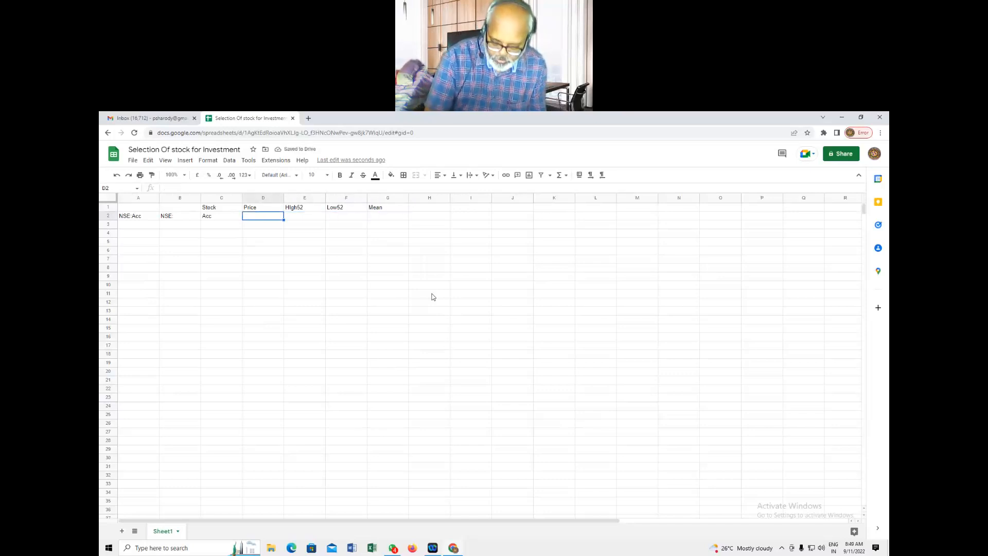
type("=gpp")
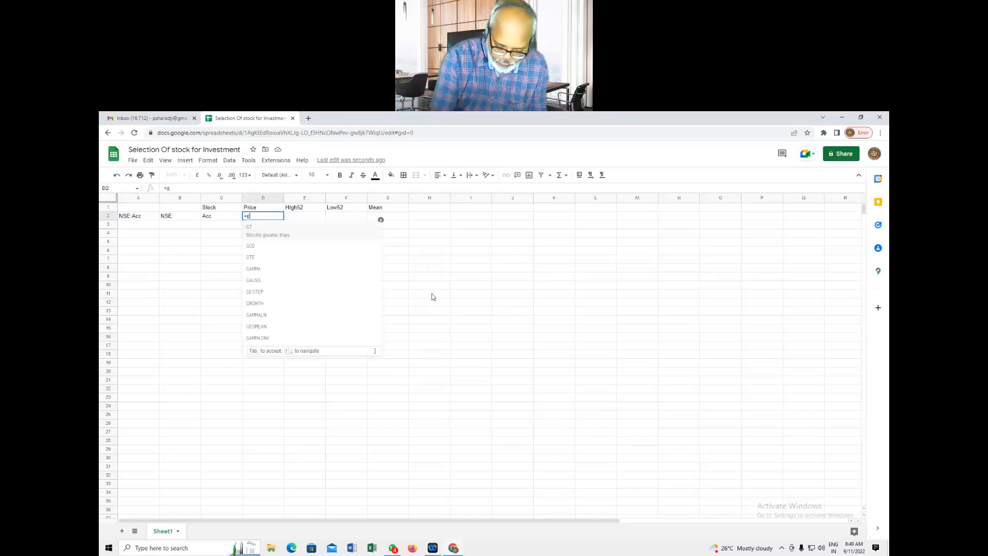
key("BackSpace")
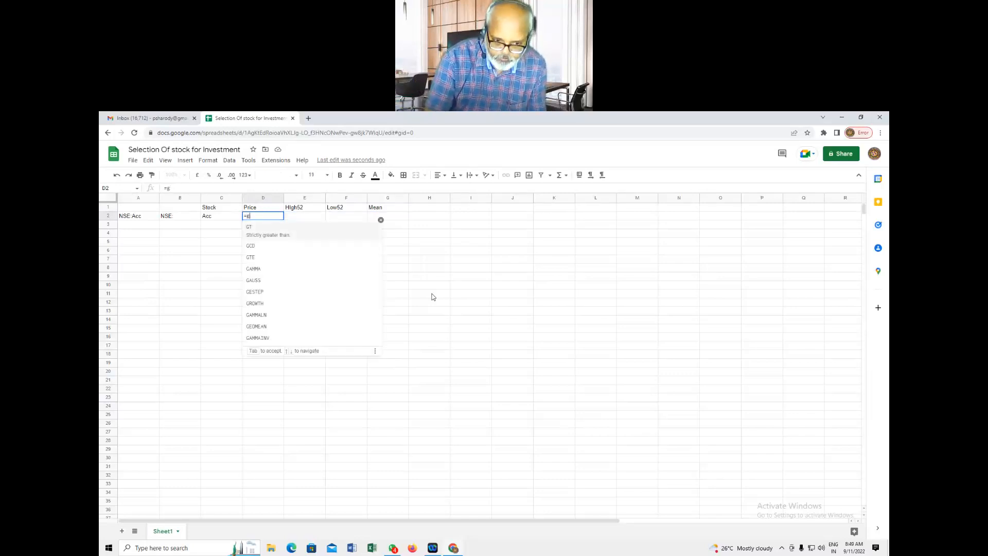
type("ooglefinance")
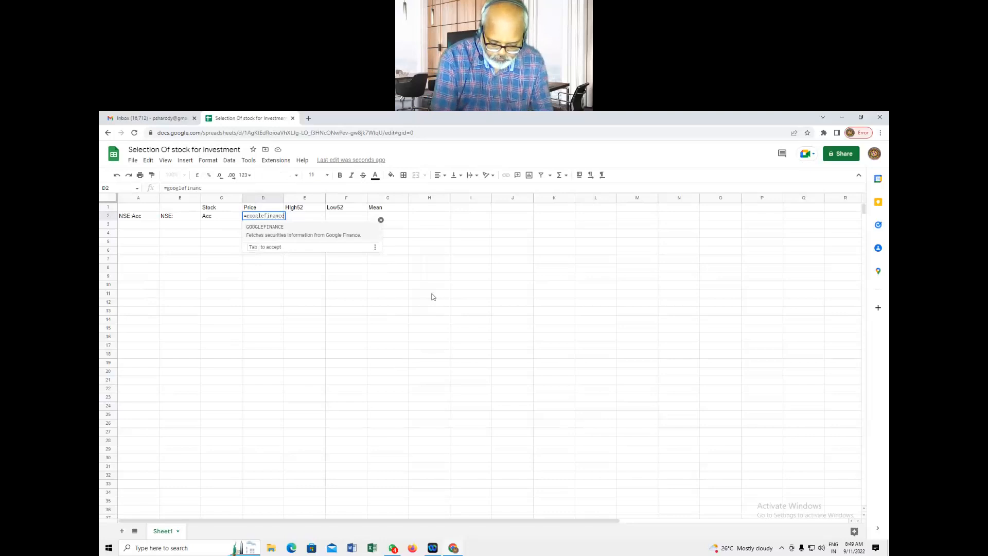
type("(")
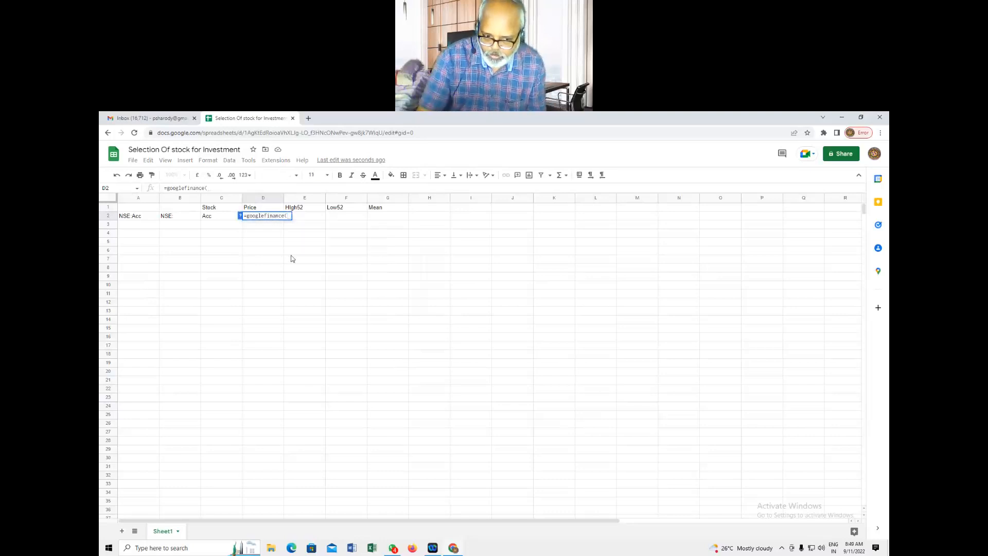
left_click(216, 220)
type(",\"pr")
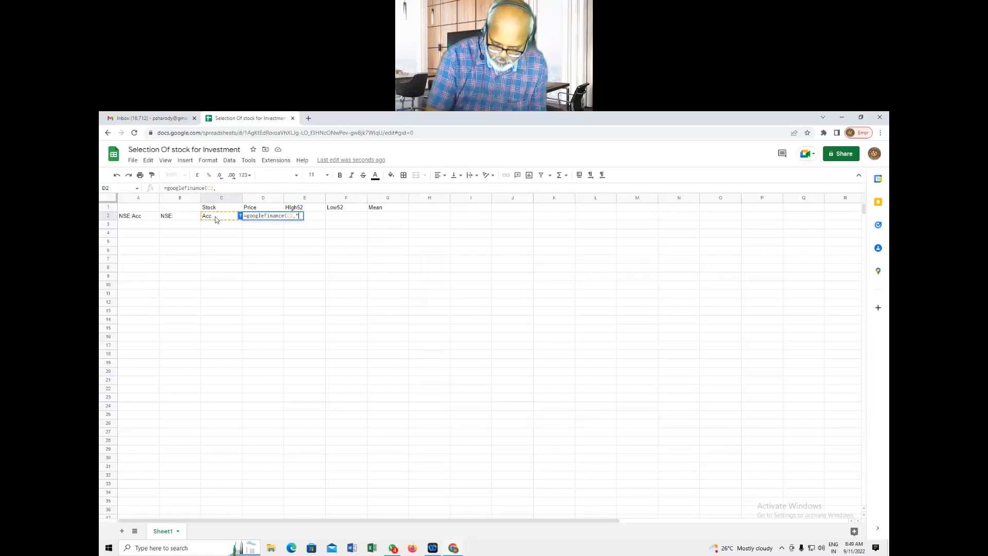
type("i")
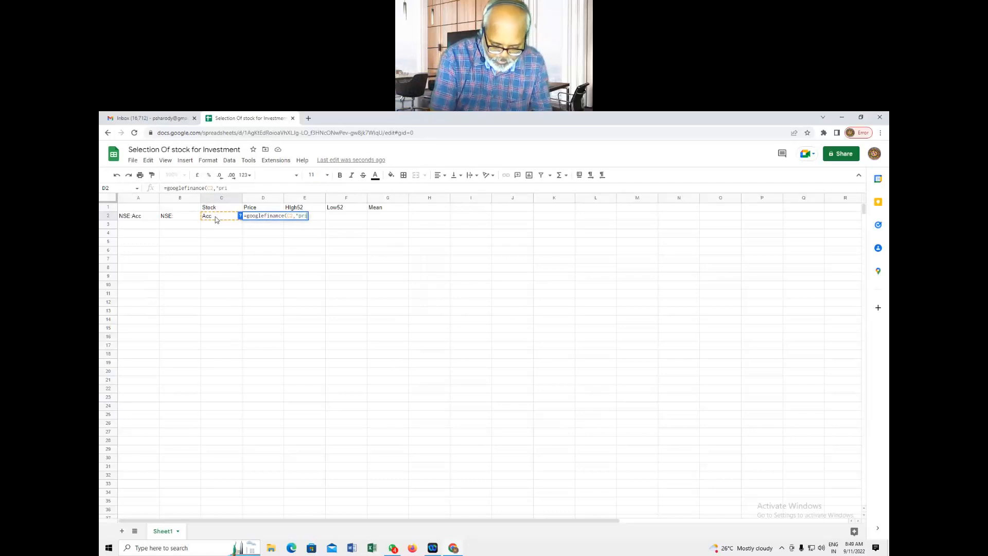
type("ce\"")
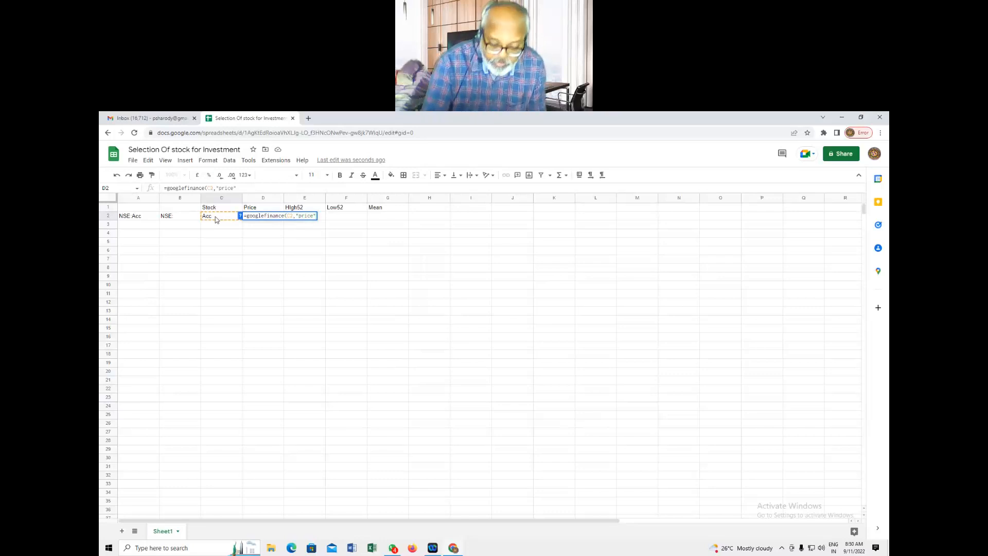
type(")")
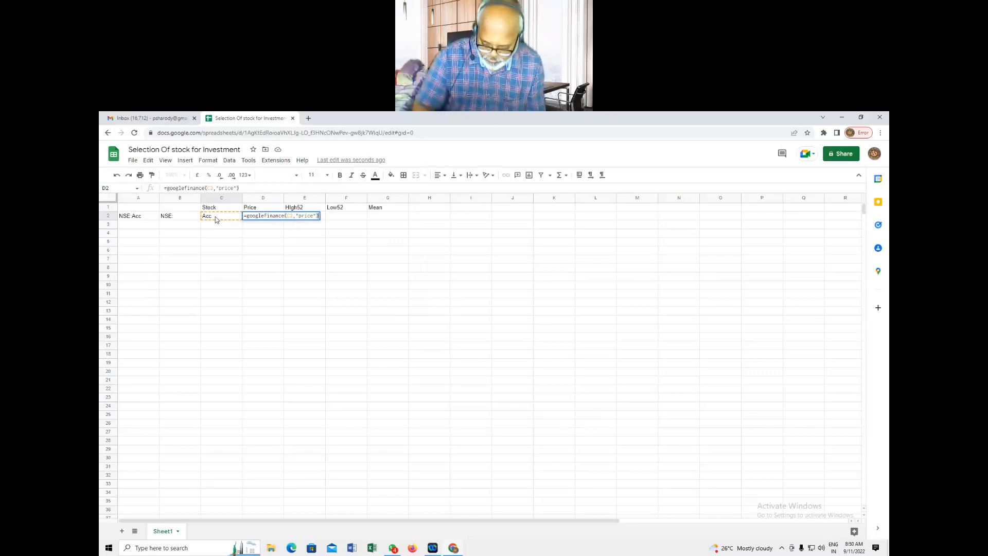
key("Return")
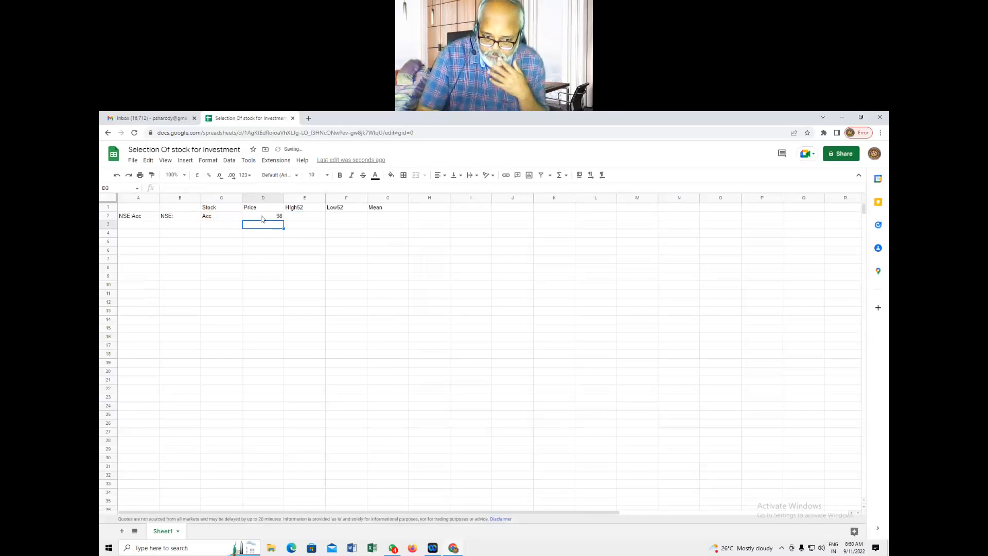
Increase the number format of the price in D2 to two decimal places.
left_click(263, 217)
left_click(232, 175)
left_click(232, 176)
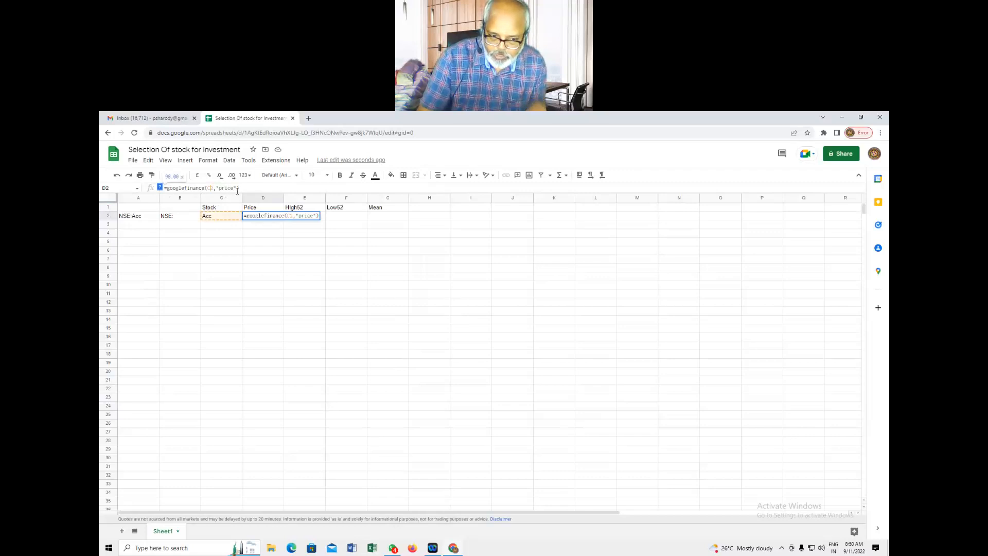
Change the ticker reference in D2's googlefinance formula to A2, the combined exchange and stock symbol.
key("BackSpace")
type("A2")
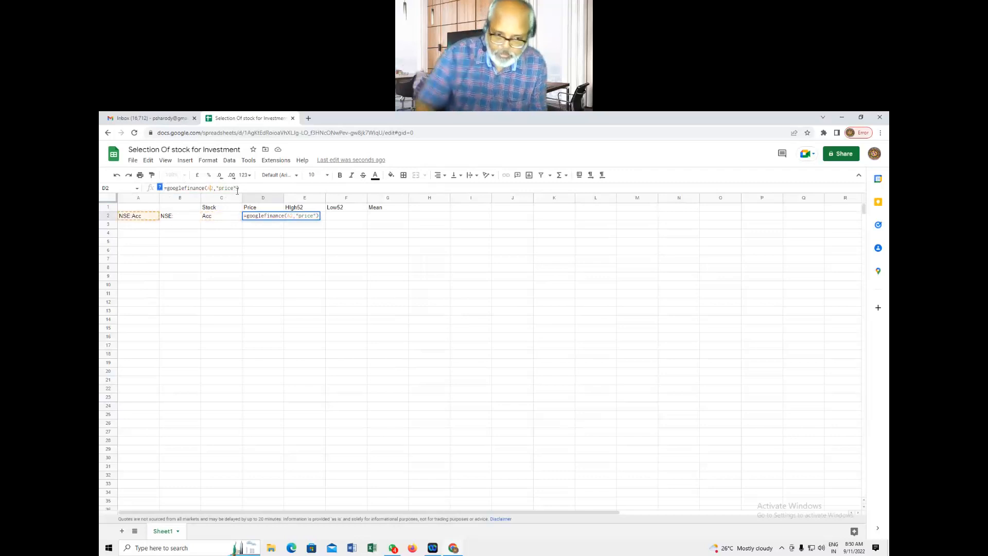
key("Return")
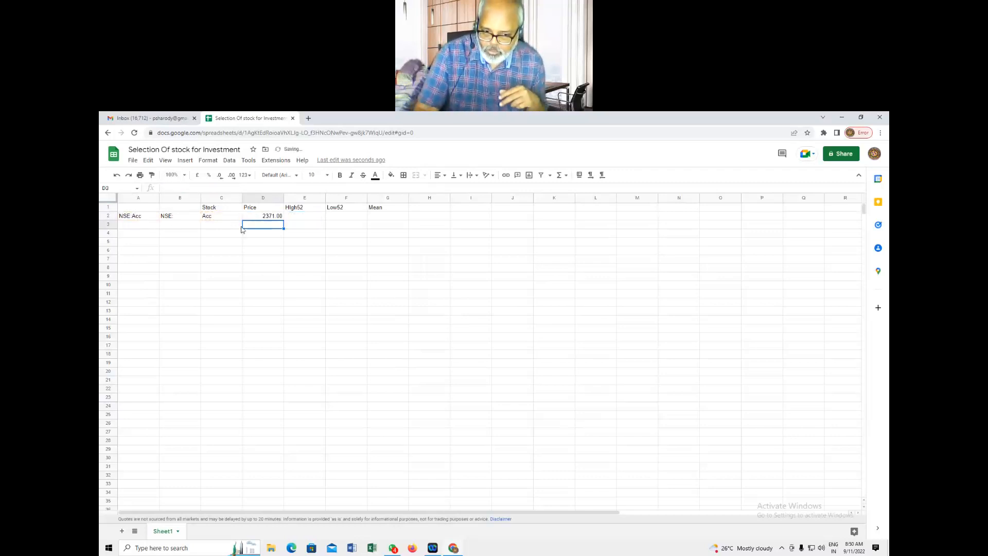
left_click(270, 217)
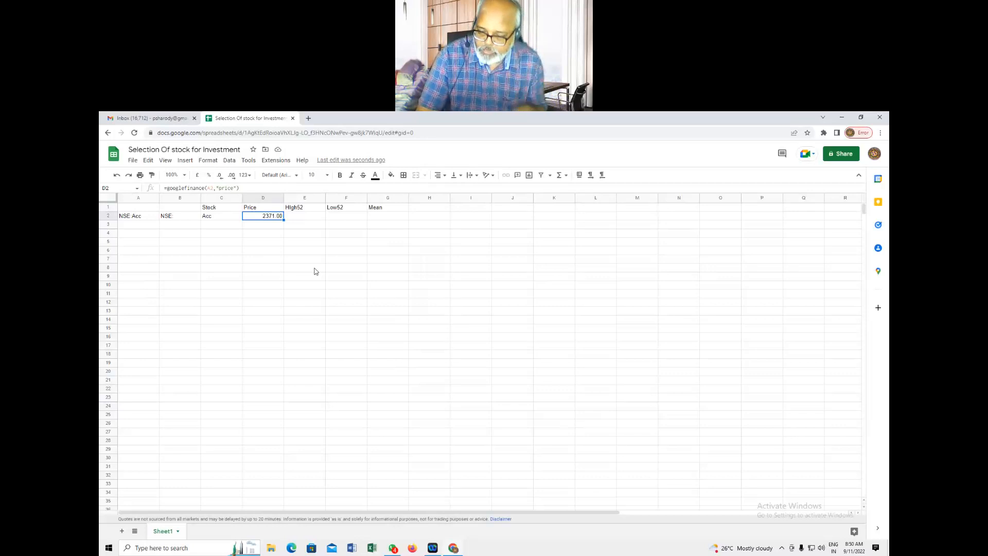
left_click(131, 219)
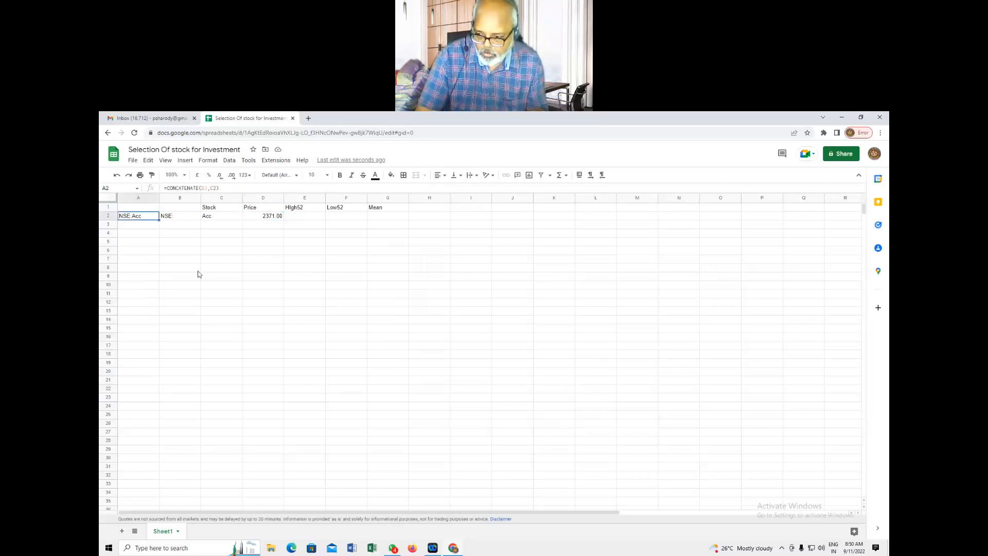
left_click(266, 218)
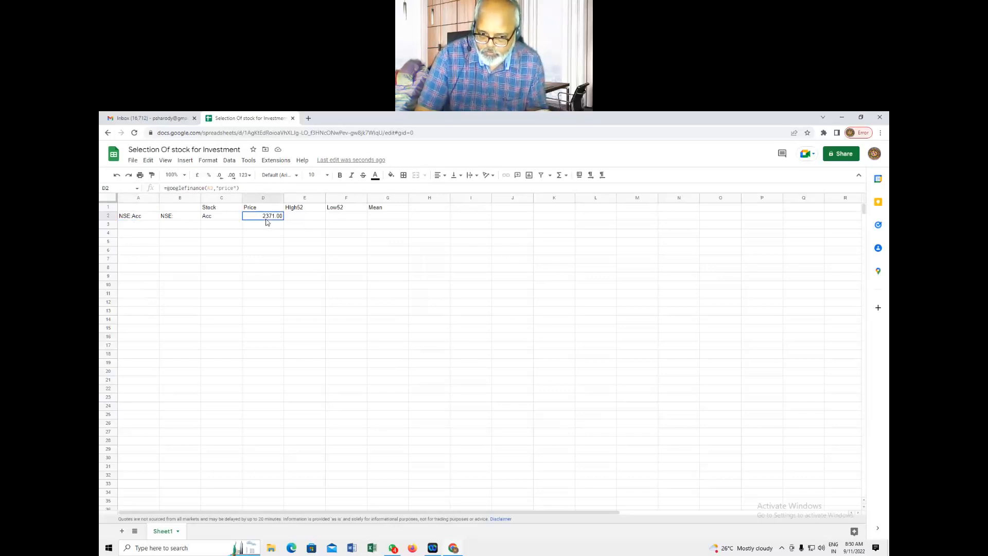
left_click(229, 220)
left_click(143, 220)
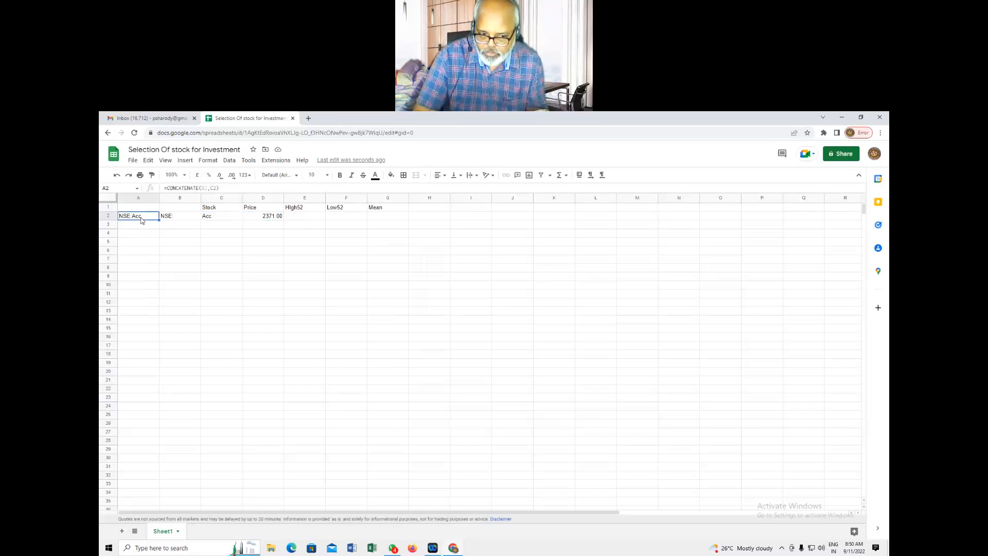
Enter =googlefinance(A2,E1) in cell E2 under the High52 header and format the result to two decimal places.
left_click(309, 220)
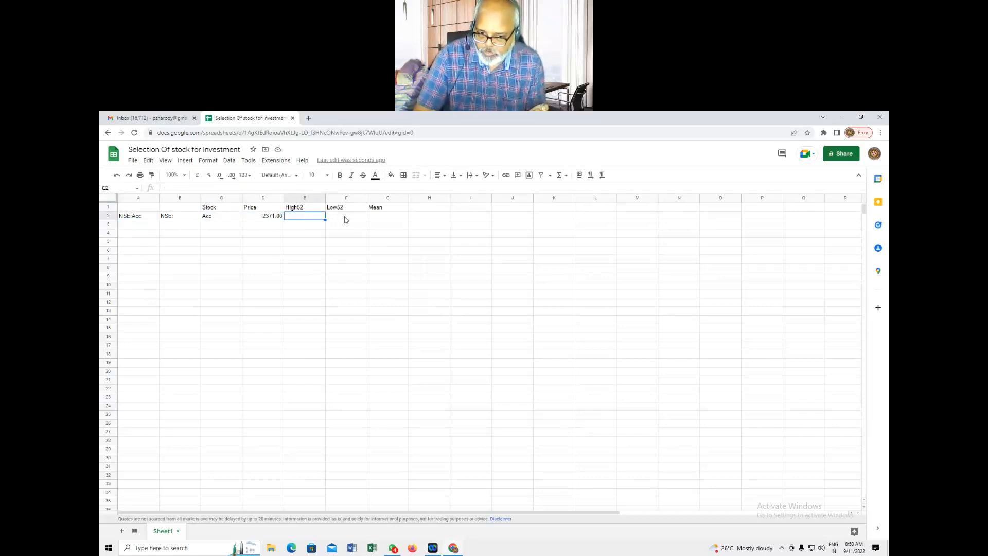
type("=")
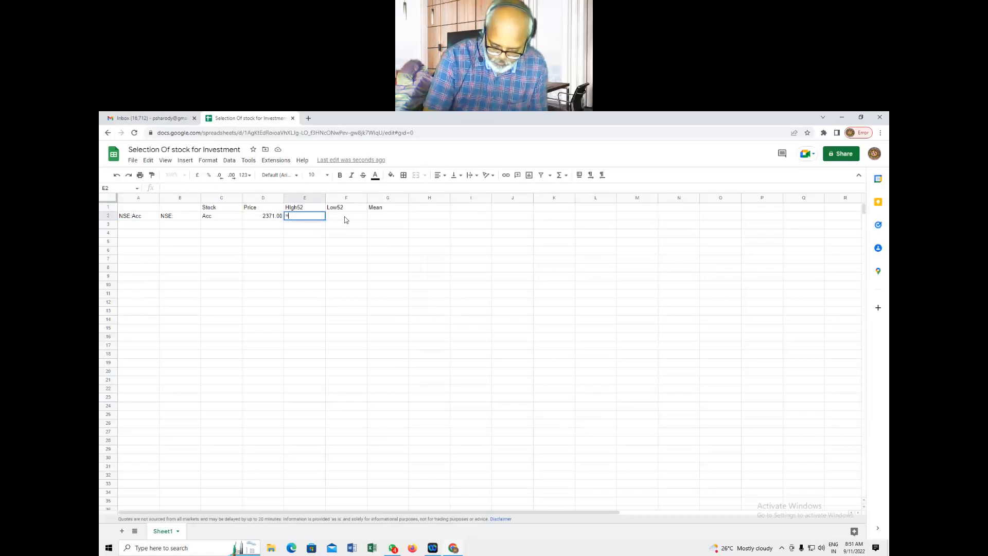
type("googlefin")
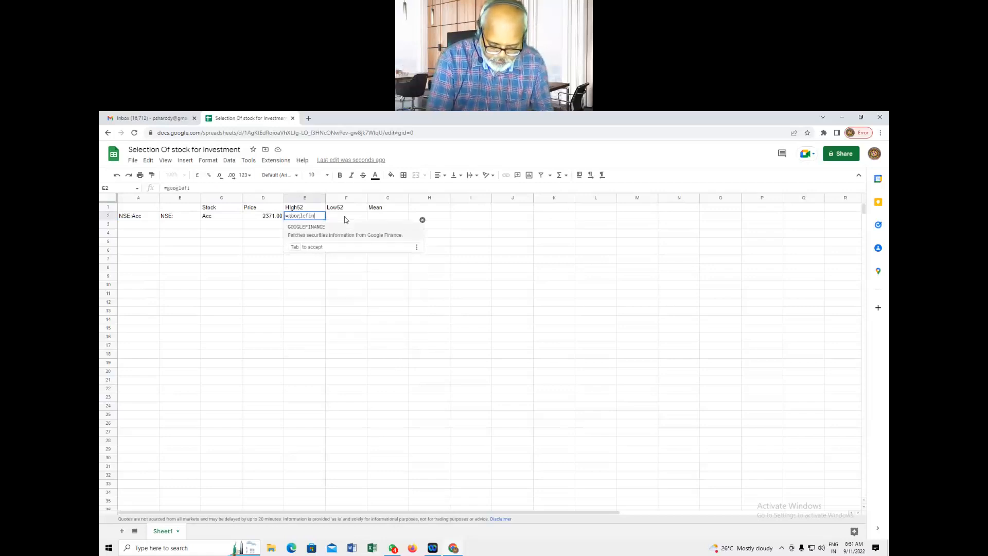
type("ance(")
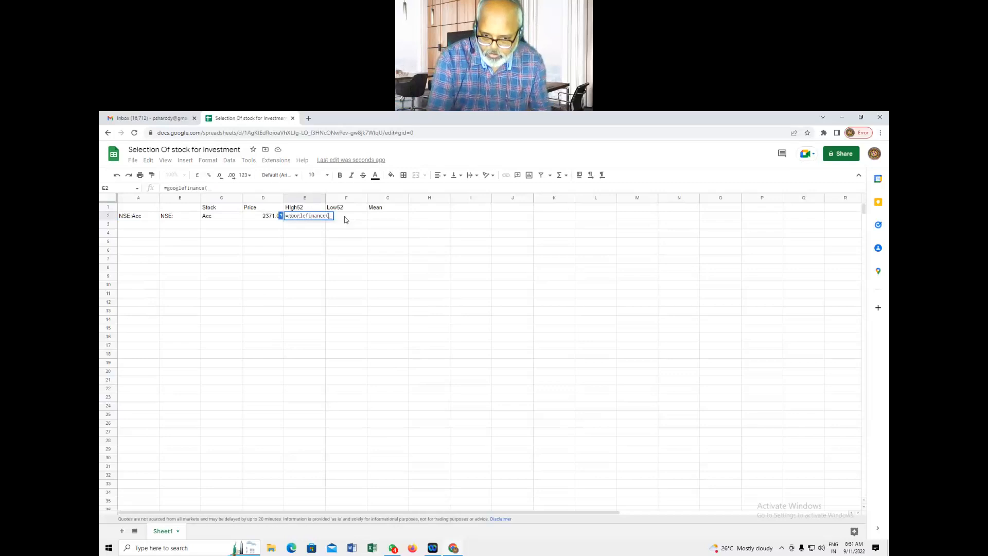
left_click(129, 218)
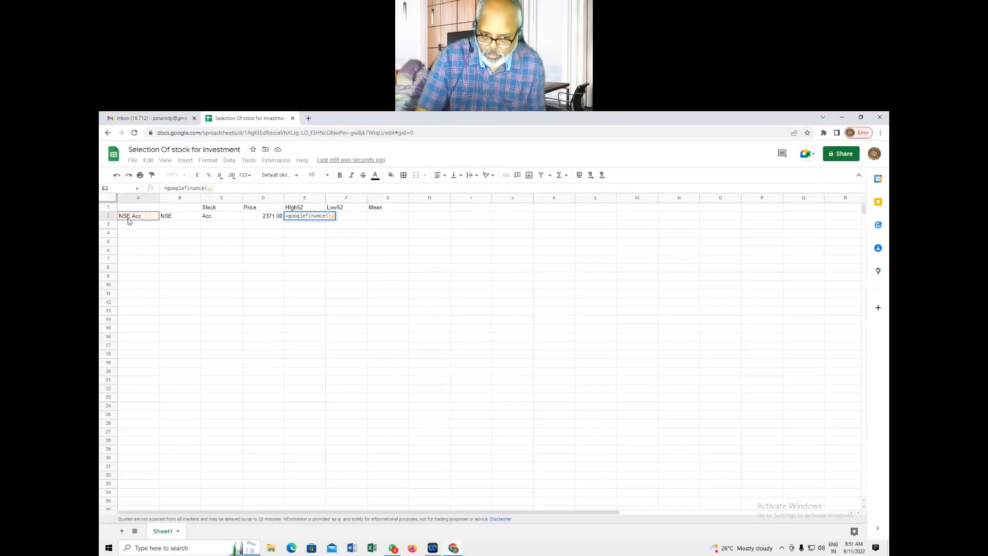
type(",")
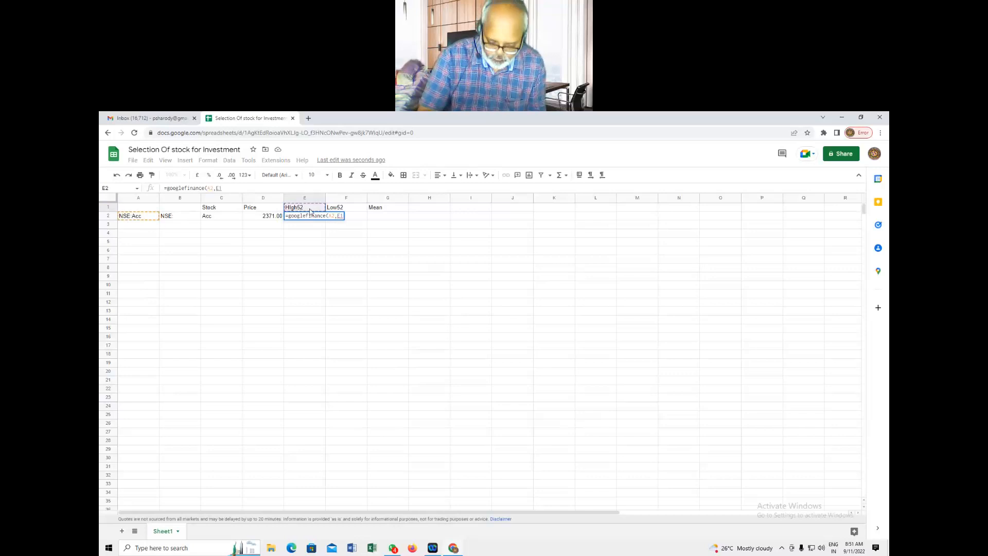
type(")")
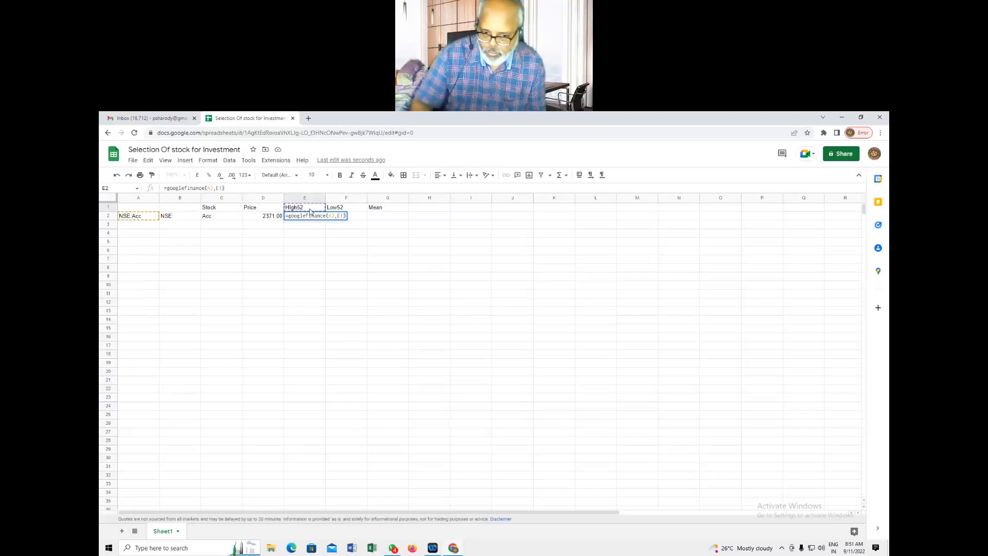
key("Return")
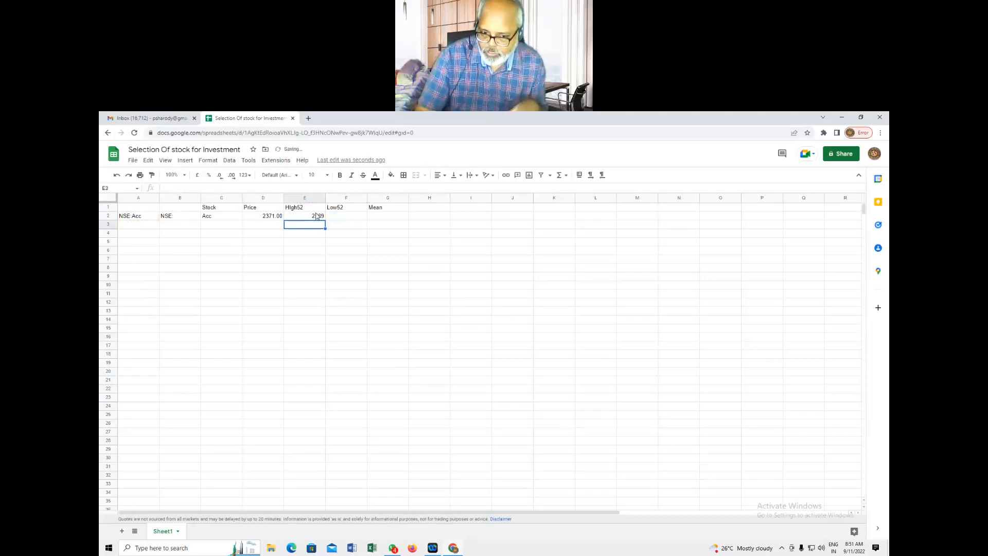
left_click(316, 216)
left_click(231, 176)
Enter the formula =googlefinance(A2) in cell F2 under the Low52 header.
left_click(346, 217)
type("=googlefinance(")
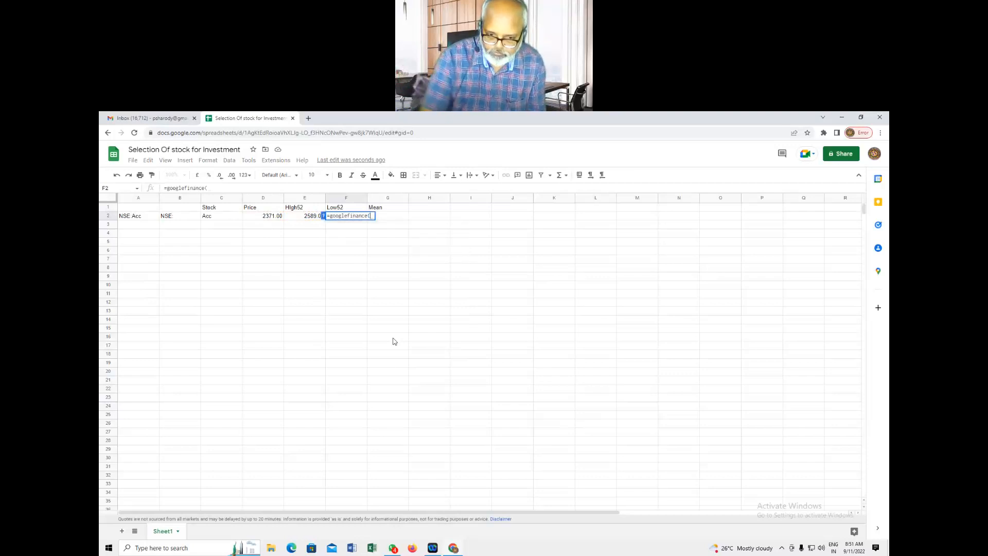
left_click(135, 217)
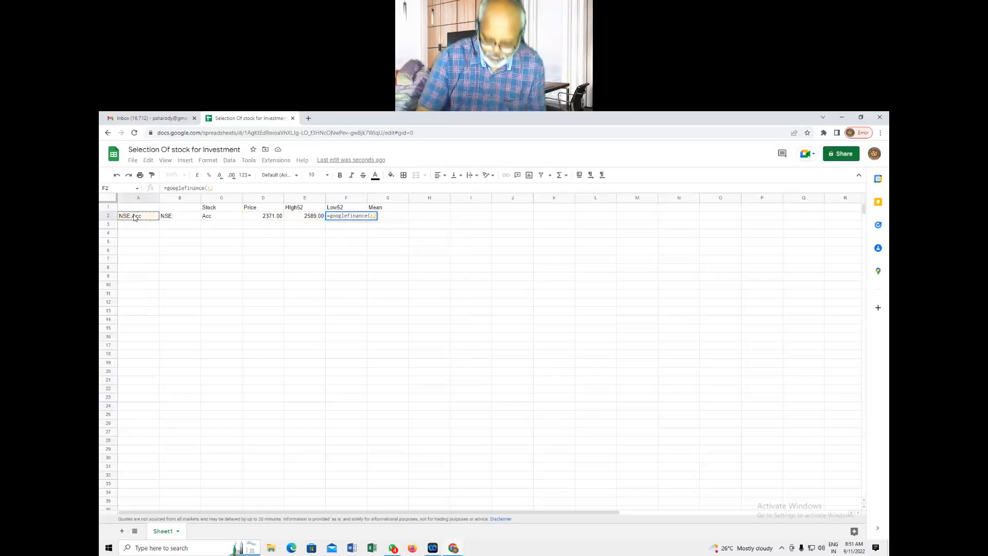
type(")")
key("Return")
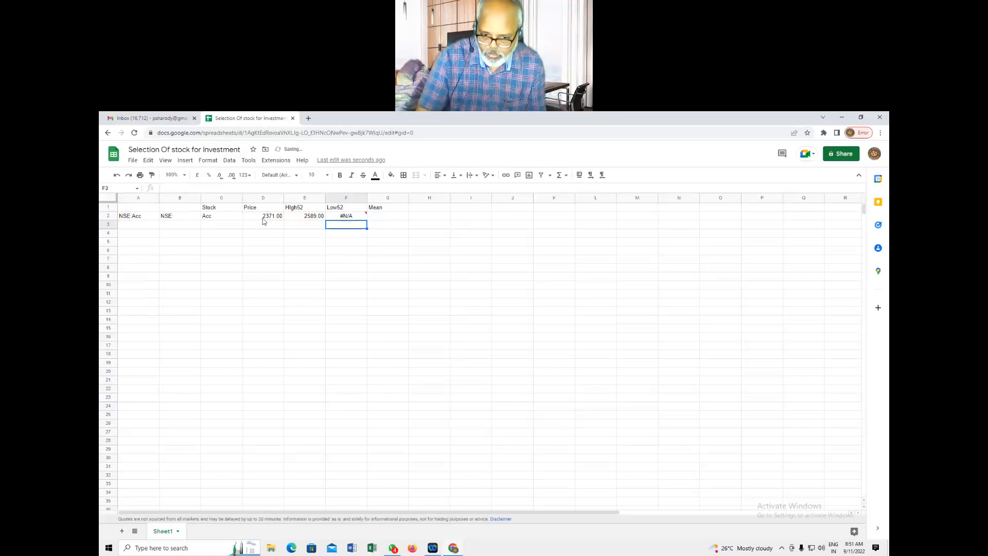
Add the header cell F1 as the second argument of F2's googlefinance formula and format the result to two decimal places.
left_click(337, 217)
left_click(217, 188)
type(",")
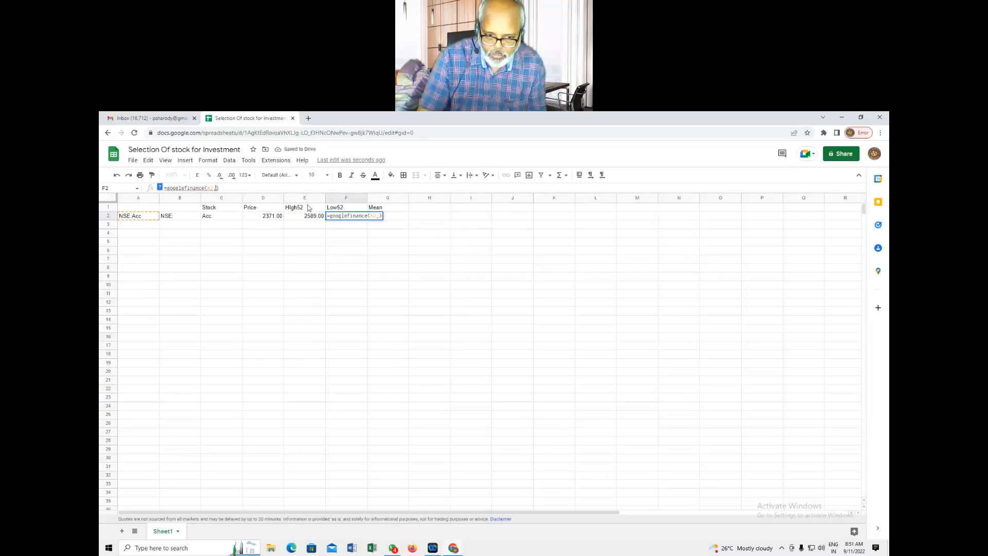
left_click(353, 209)
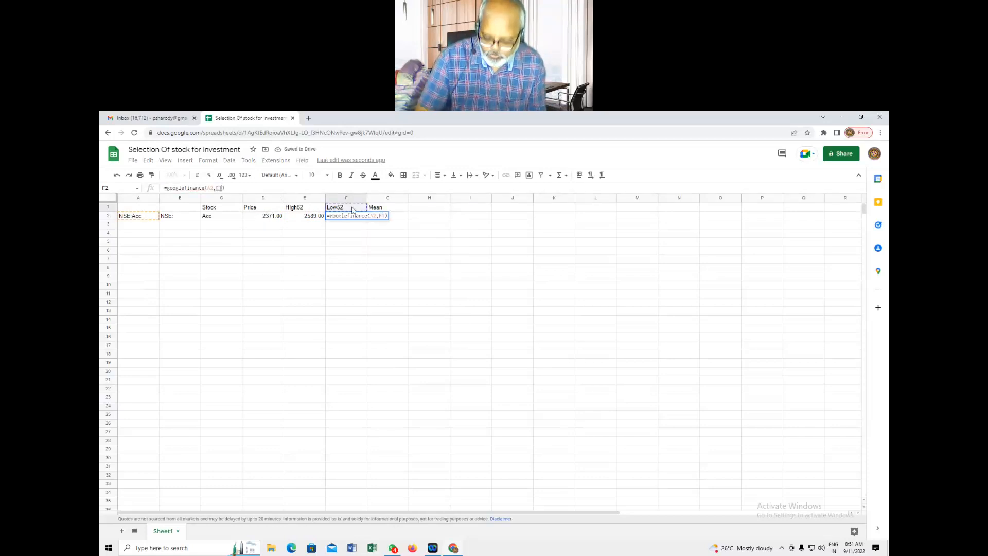
key("Return")
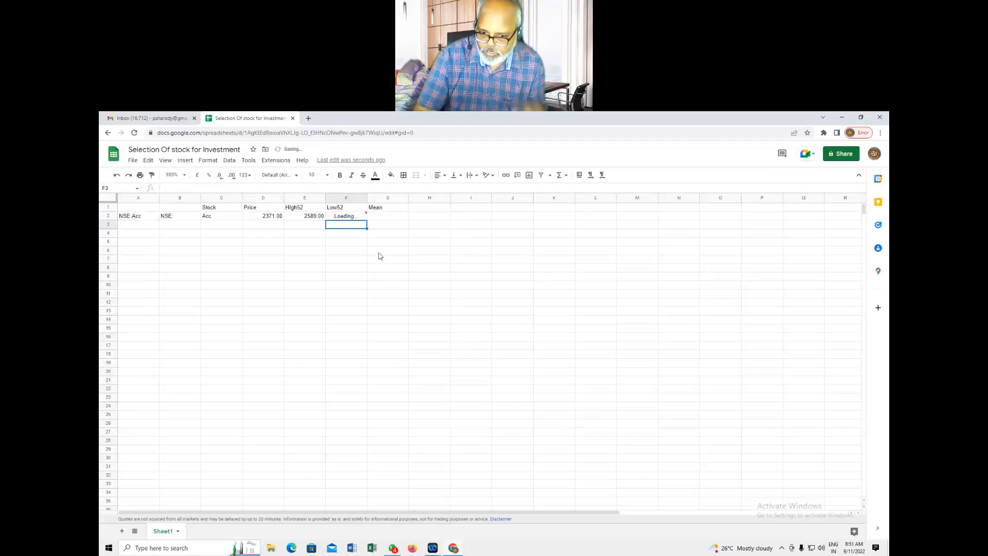
left_click(354, 217)
left_click(231, 175)
left_click(232, 175)
Enter the formula =(E2+F2)/2 in cell G2 under the Mean header and format the result to two decimal places.
left_click(383, 218)
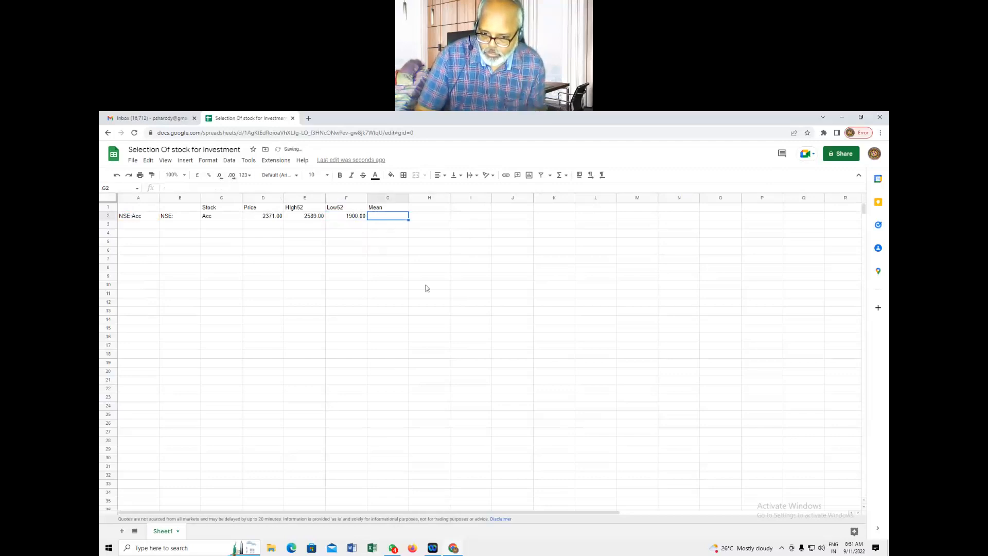
type("=")
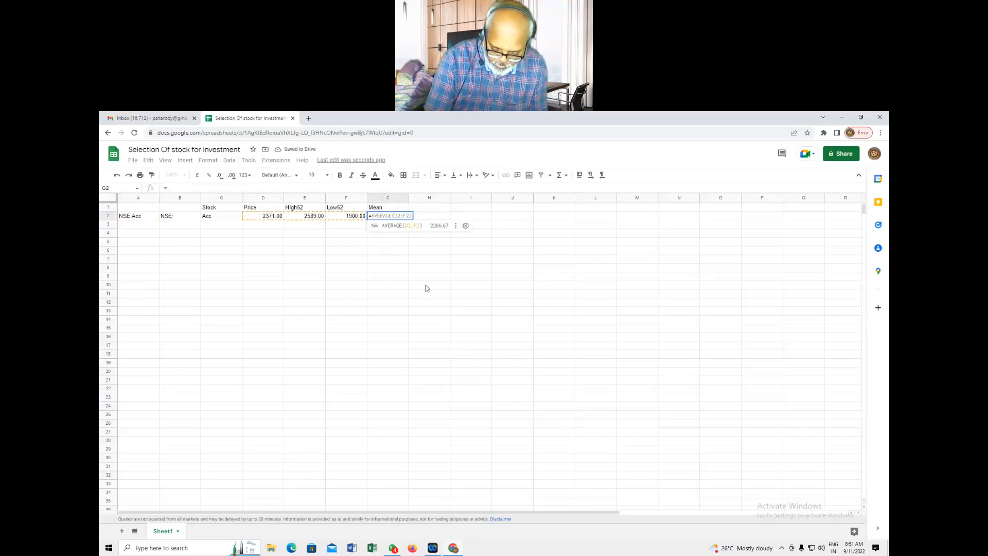
type("(")
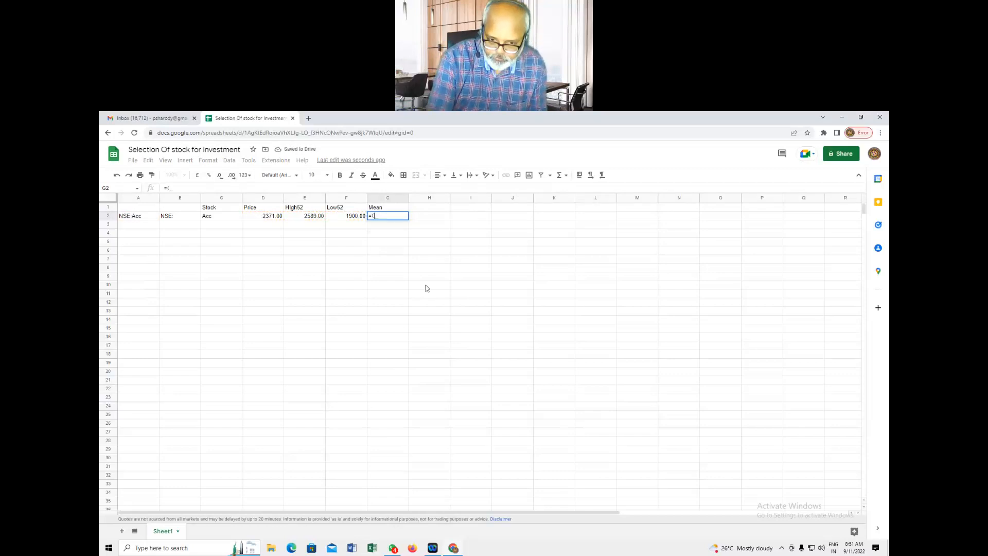
type("E2")
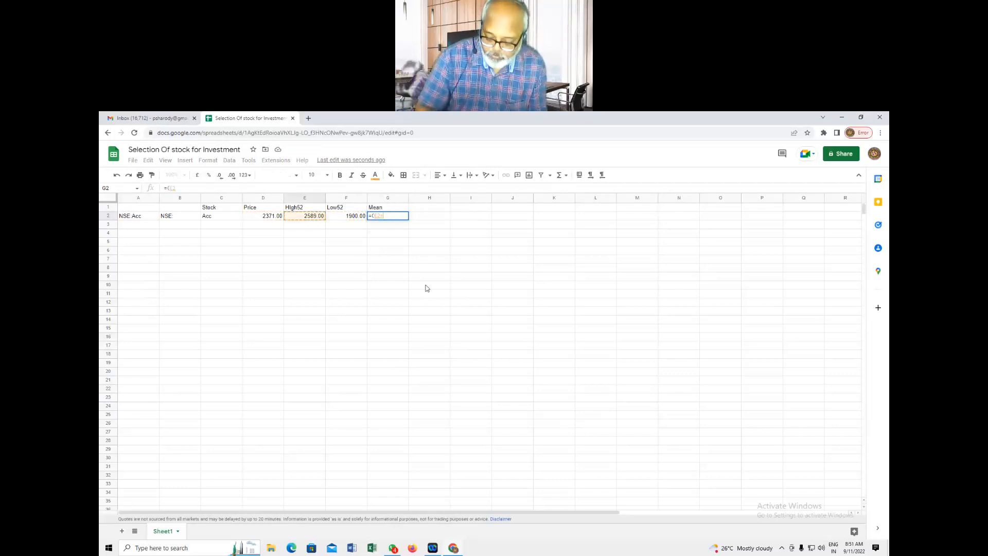
type("+F2)/2")
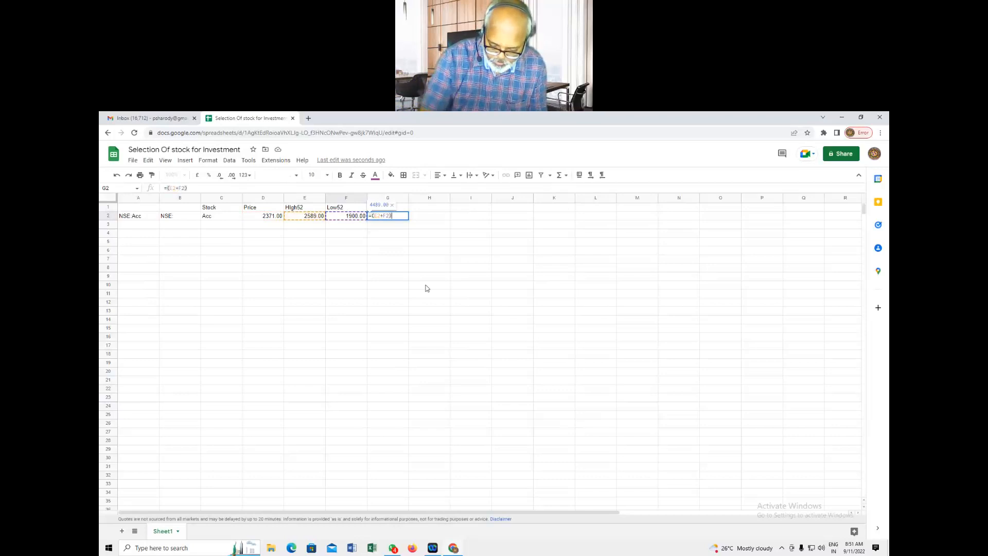
key("Return")
key("Up")
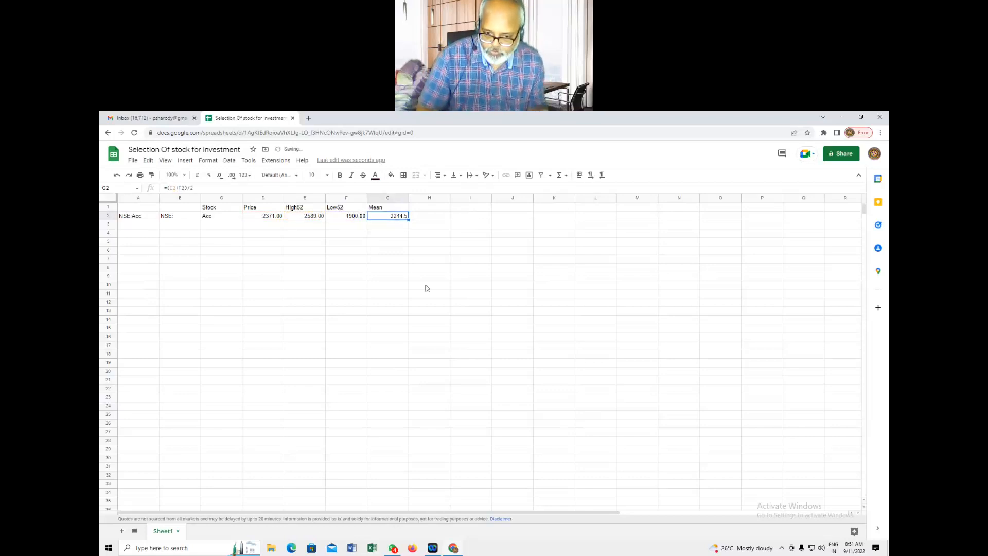
left_click(230, 175)
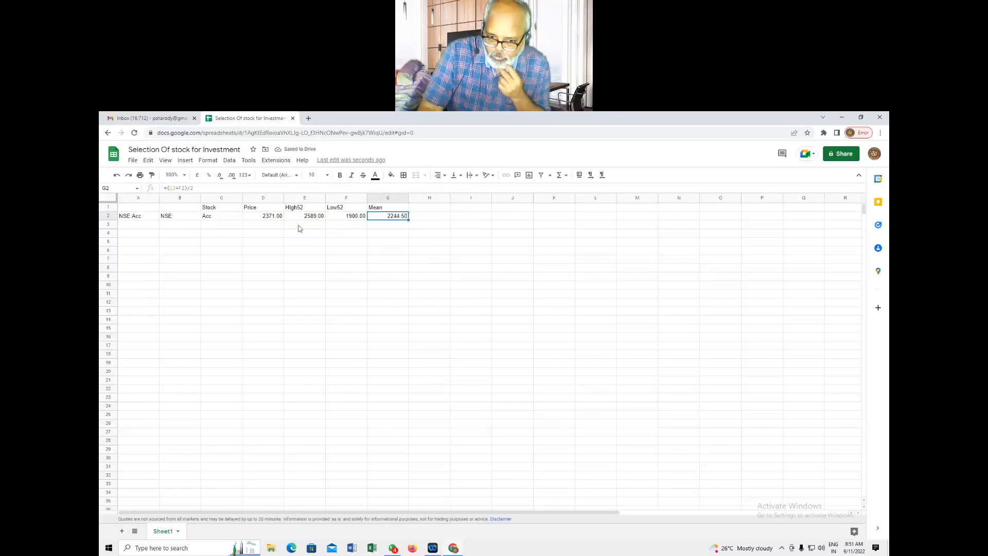
Enter the formula =(G2-F2) in cell H2 to calculate the difference between the mean and the 52-week low.
left_click(276, 219)
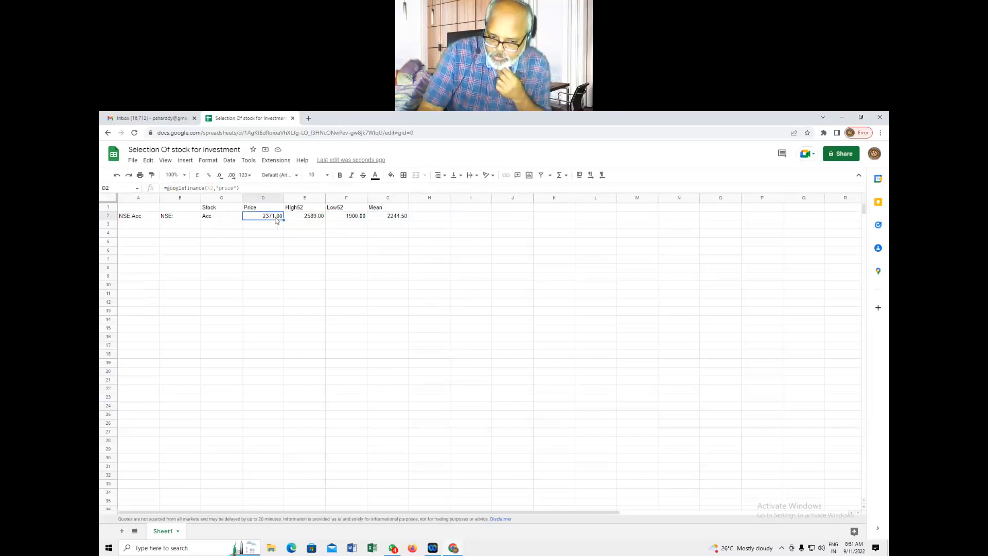
left_click(397, 218)
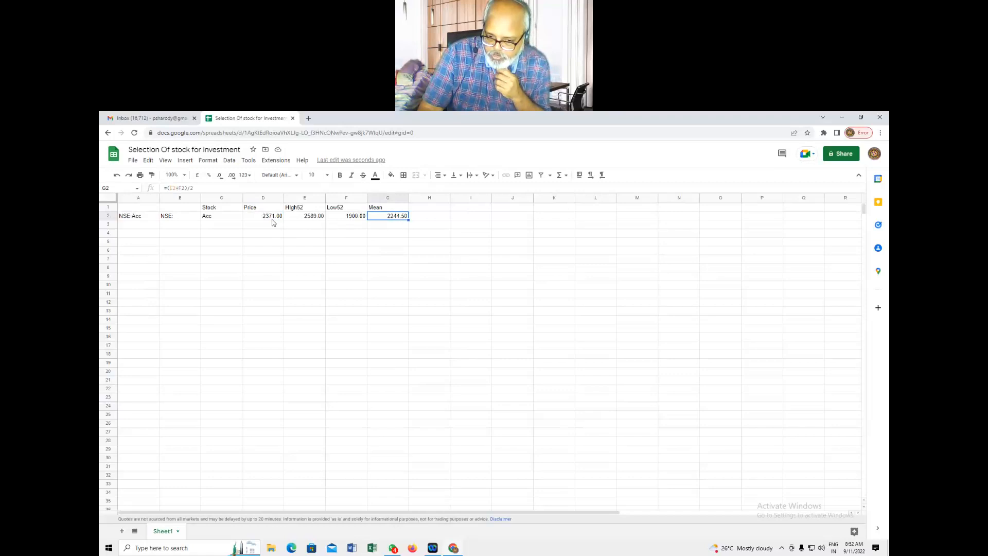
left_click(437, 220)
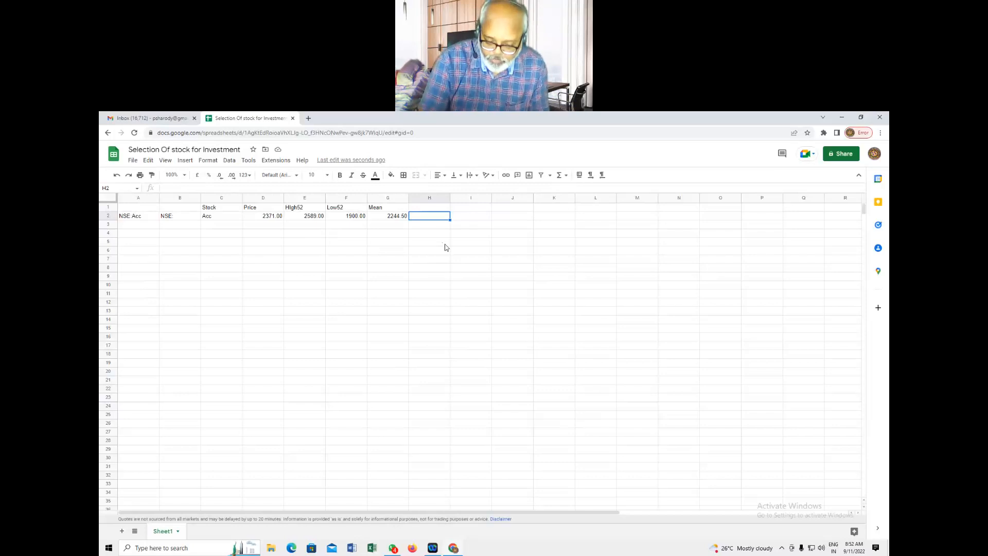
type("=(")
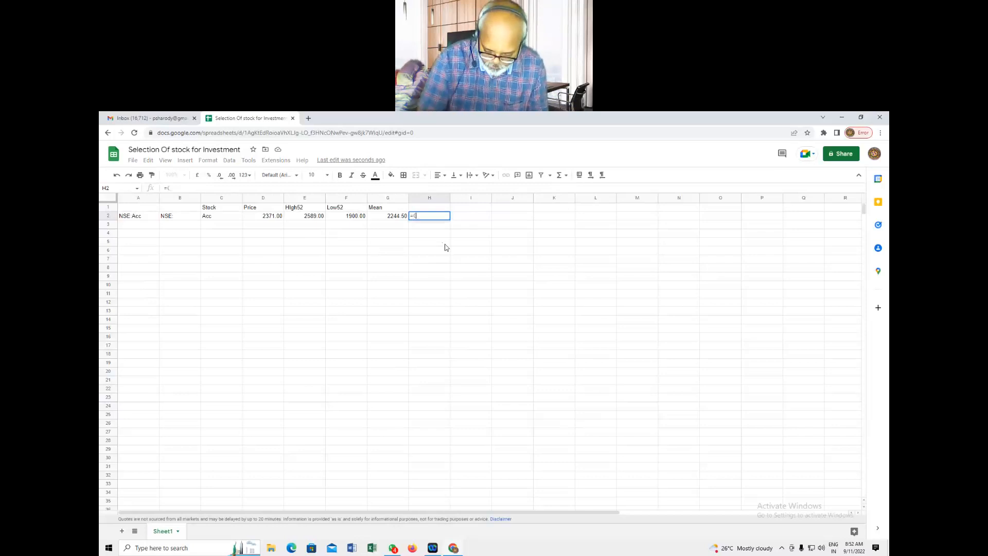
key("Left")
type("-")
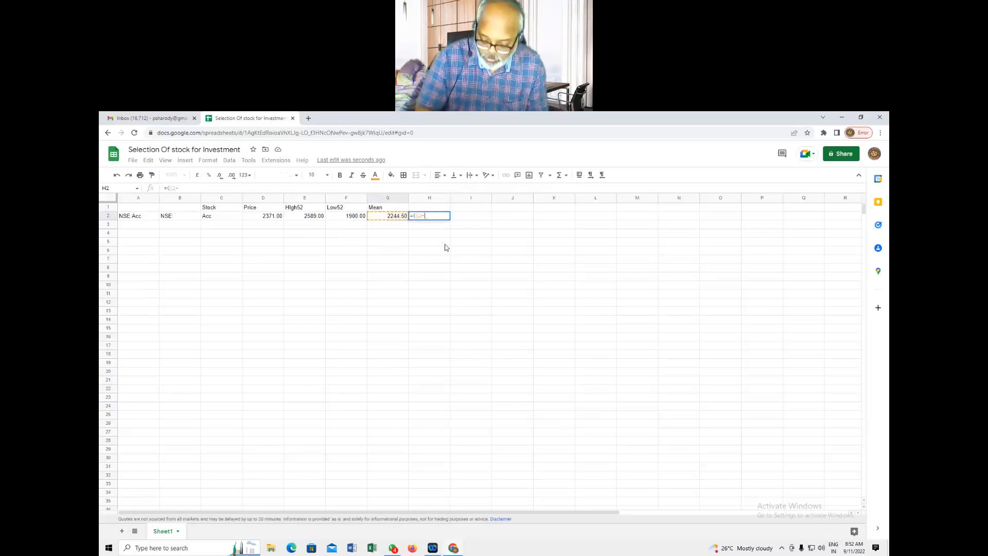
key("Left")
key("Left")
type(")")
key("Return")
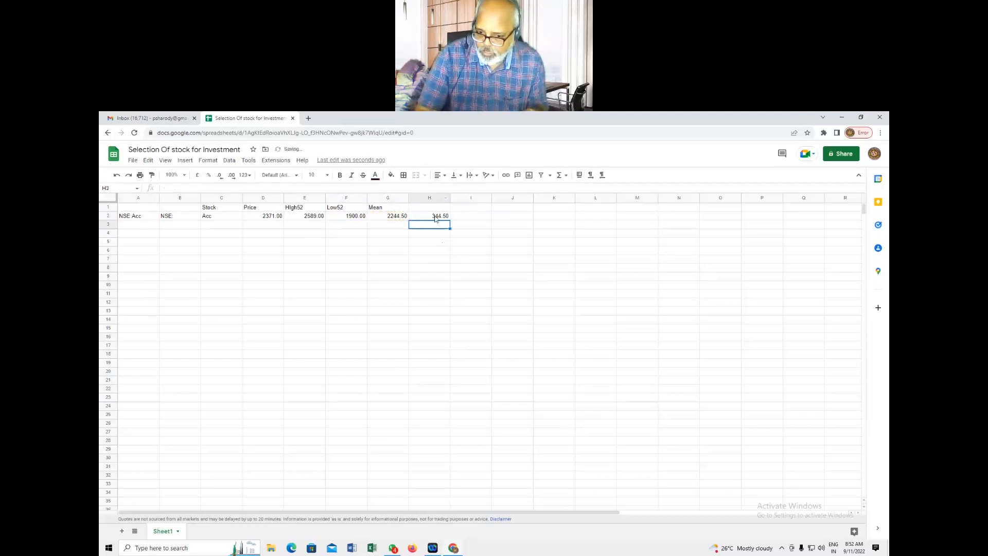
key("Up")
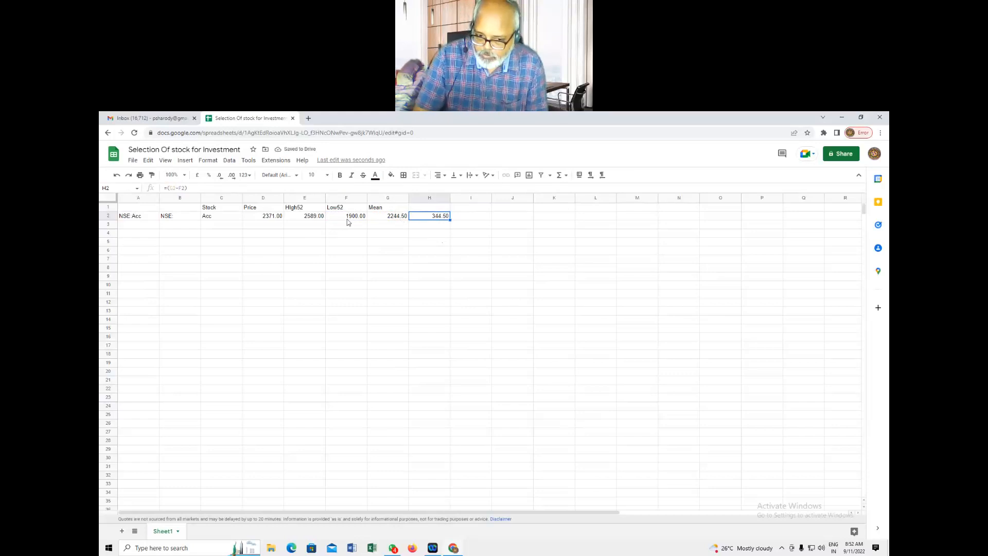
left_click(396, 220)
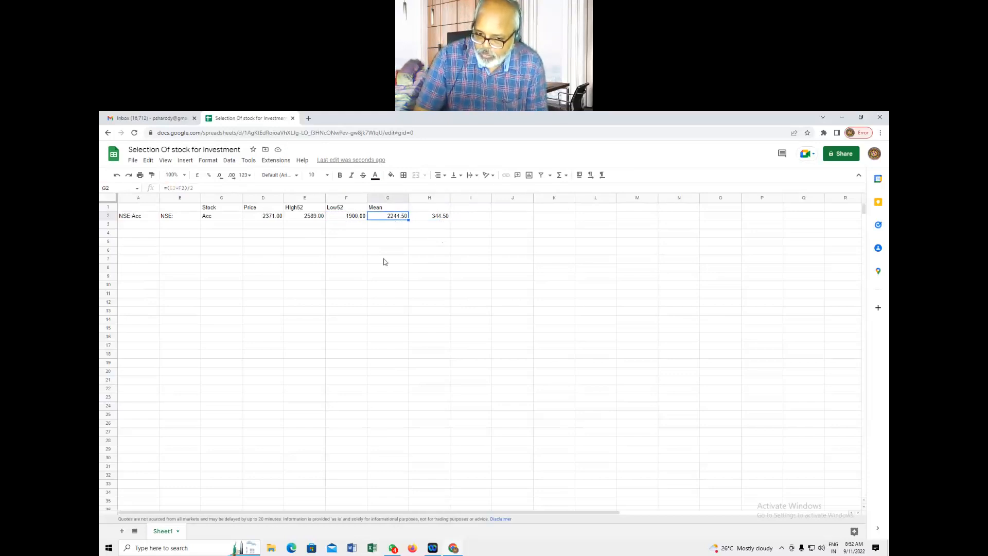
left_click(342, 220)
left_click(443, 219)
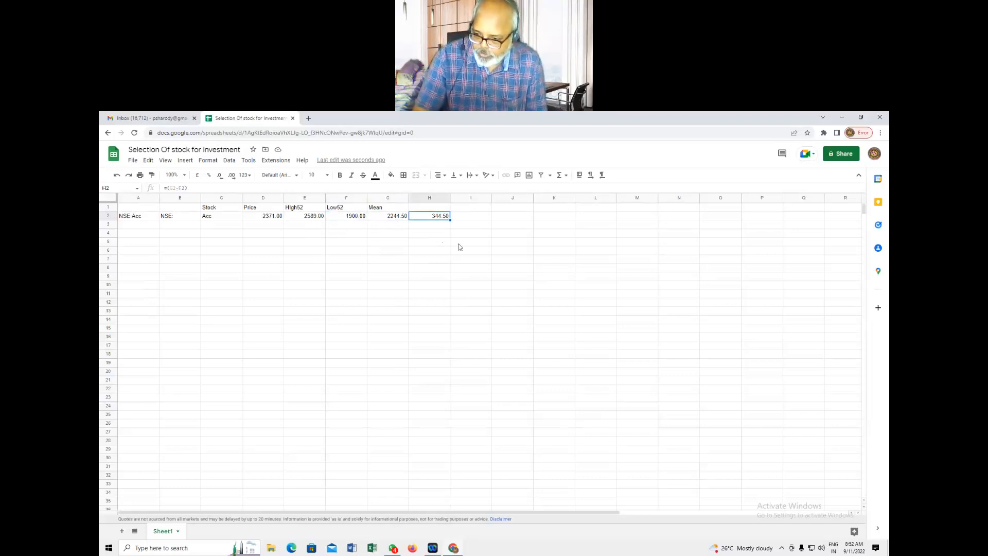
Enter the formula =H2/7 in cell I2 to divide the difference between mean and 52-week low by 7.
left_click(477, 219)
type("=")
key("Left")
type("/7")
key("Return")
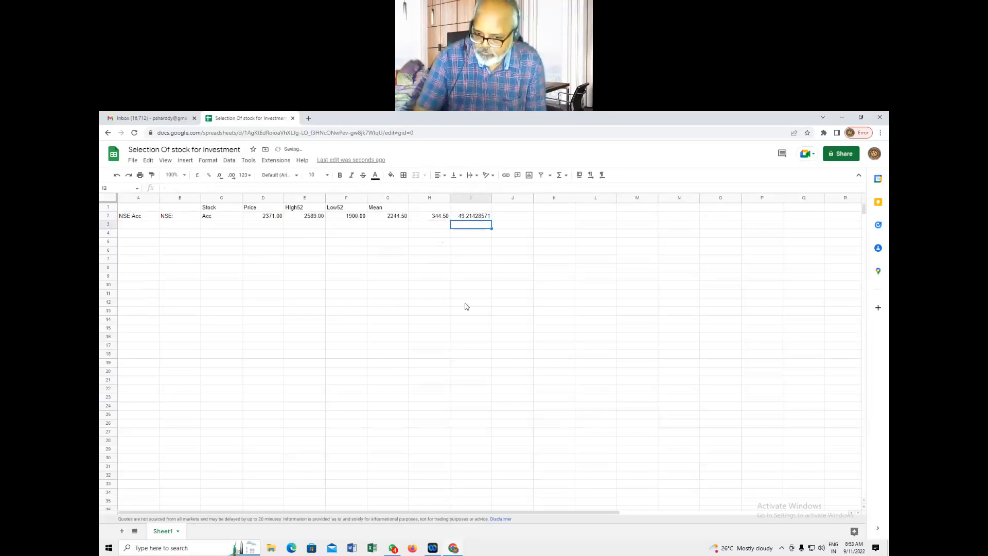
left_click(452, 217)
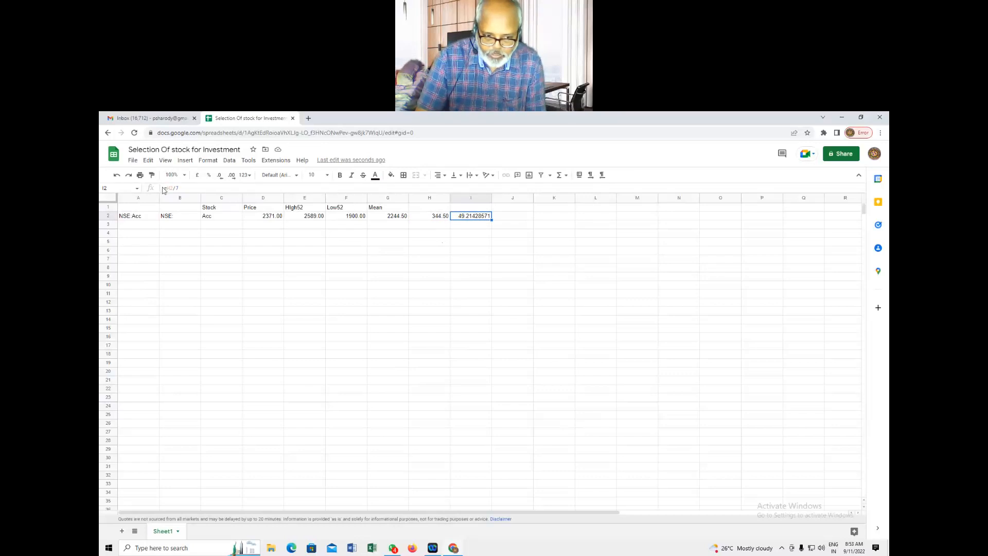
Change the formula in cell I2 to =(H2/7,0.05).
left_click(195, 191)
type("(")
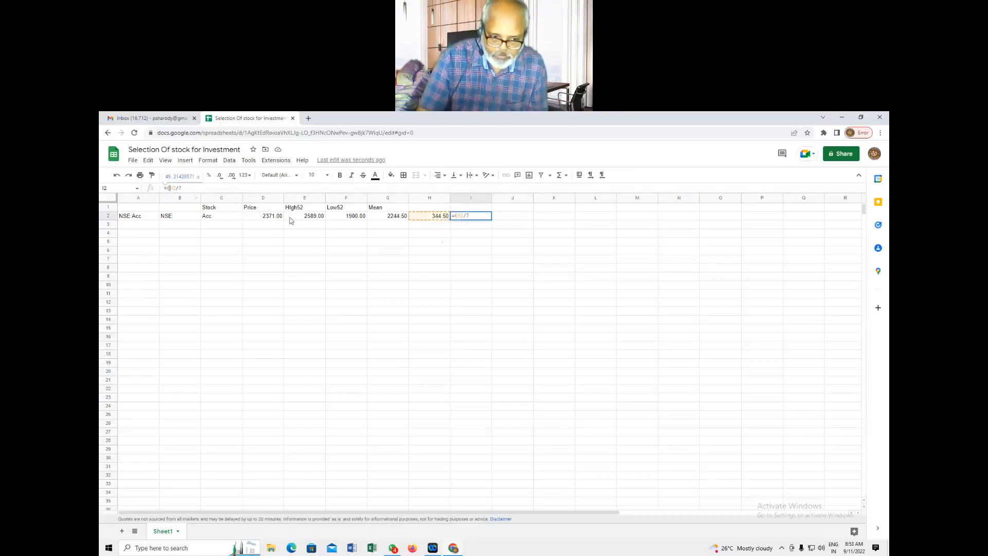
left_click(201, 188)
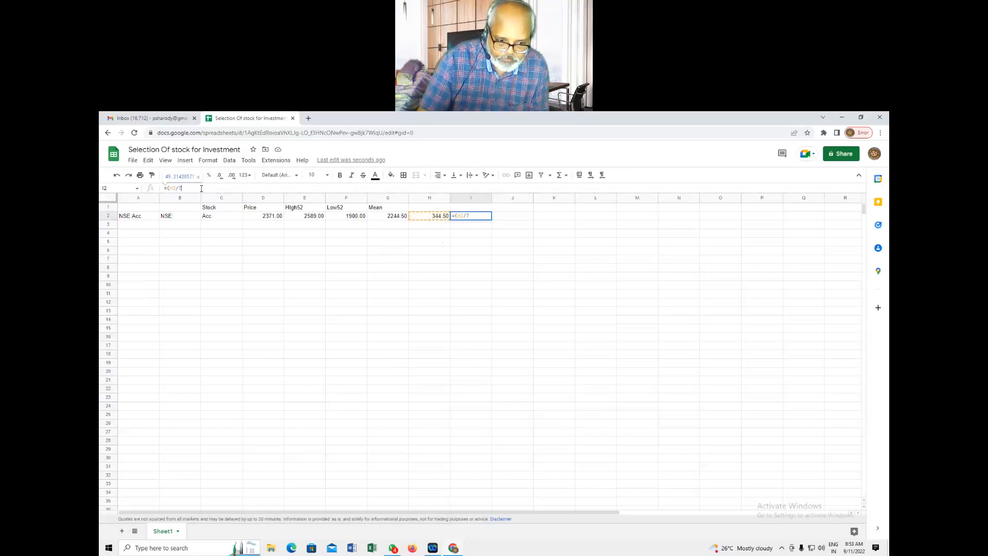
type(",0.0")
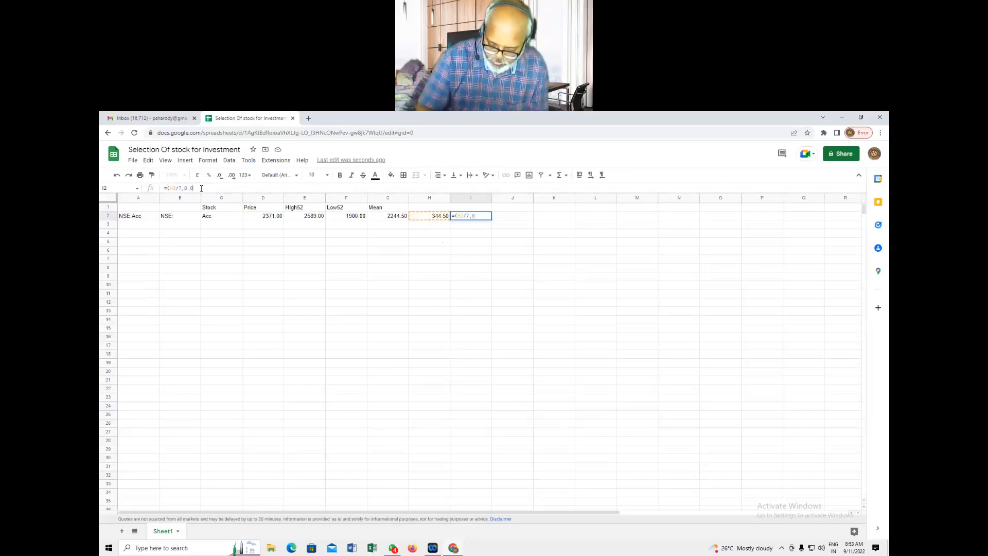
type("5)")
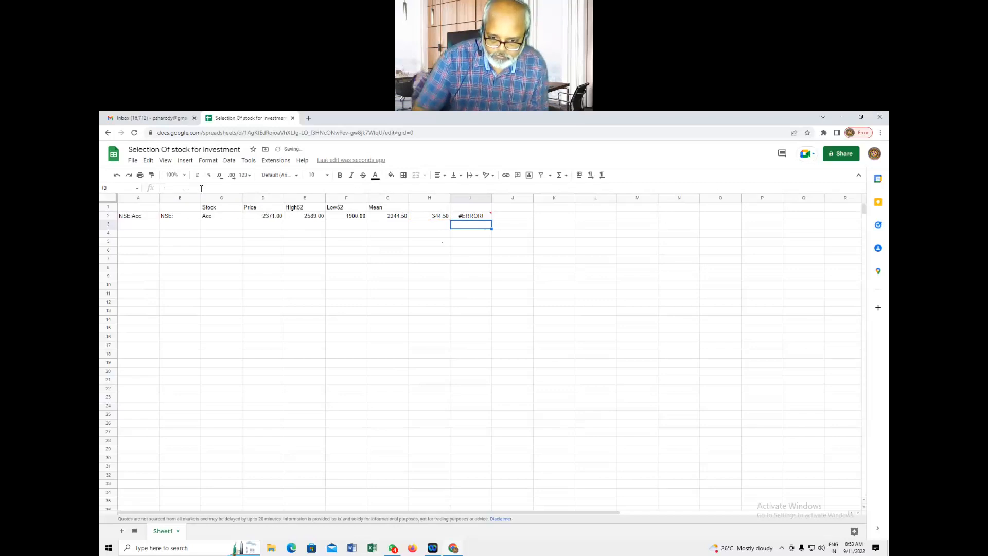
key("Return")
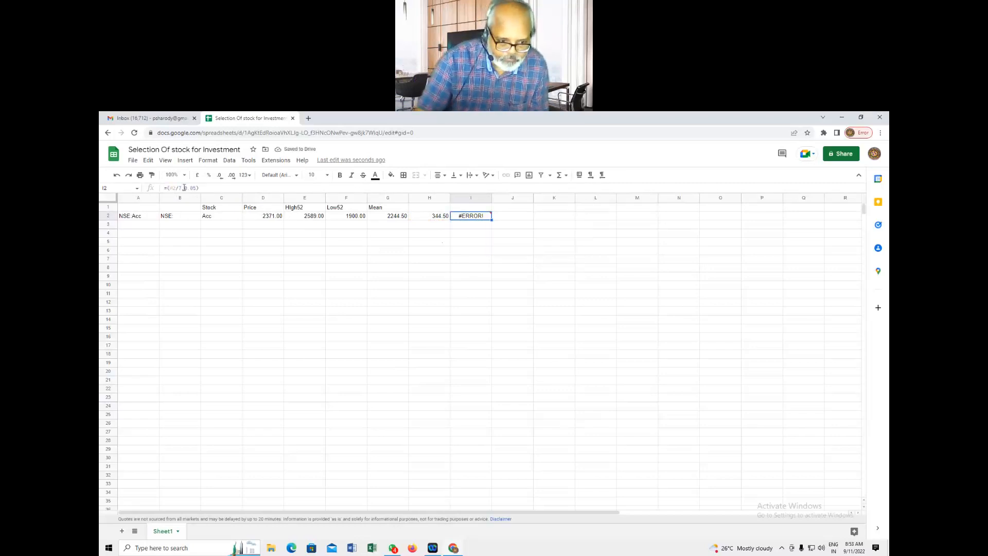
Enclose H2/7 in its own parentheses so the formula in I2 reads =((H2/7),0.05).
left_click(181, 188)
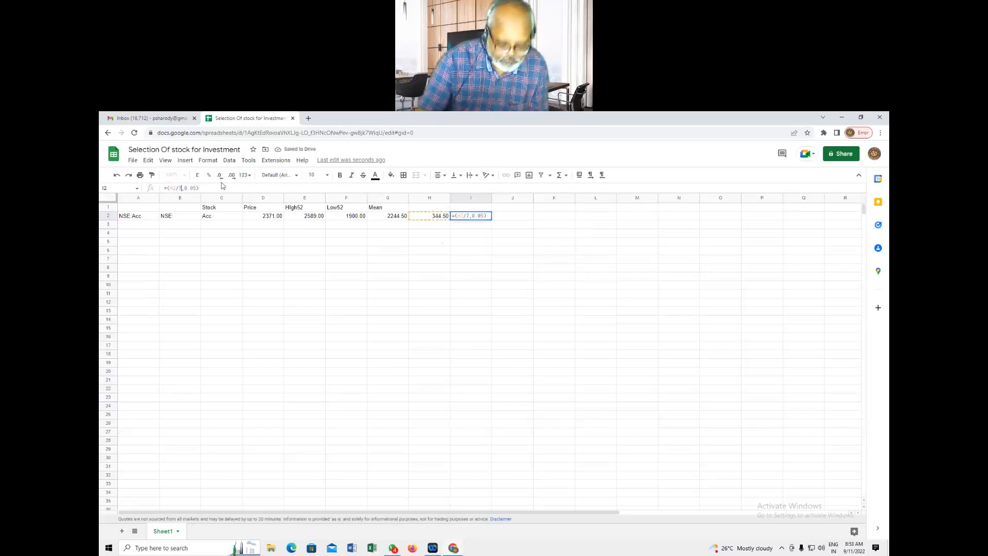
type(")")
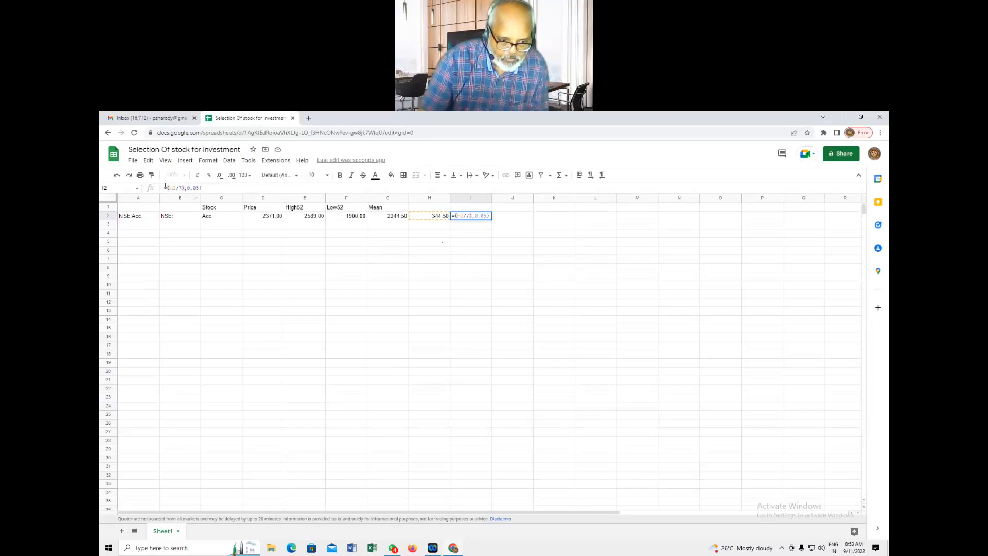
type("(")
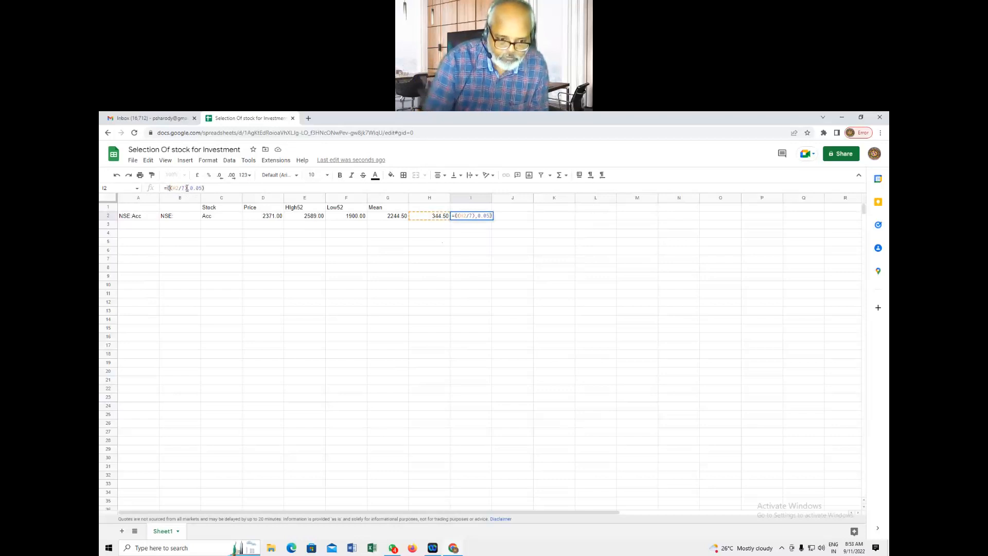
key("Return")
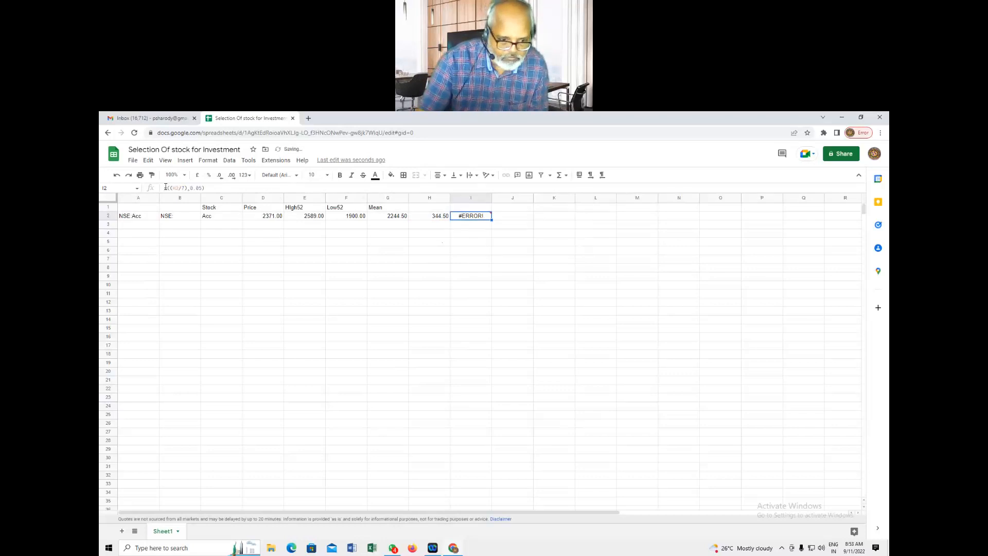
Add the ROUND function to cell I2 so the formula reads =ROUND((H2/7),0.05).
left_click(167, 187)
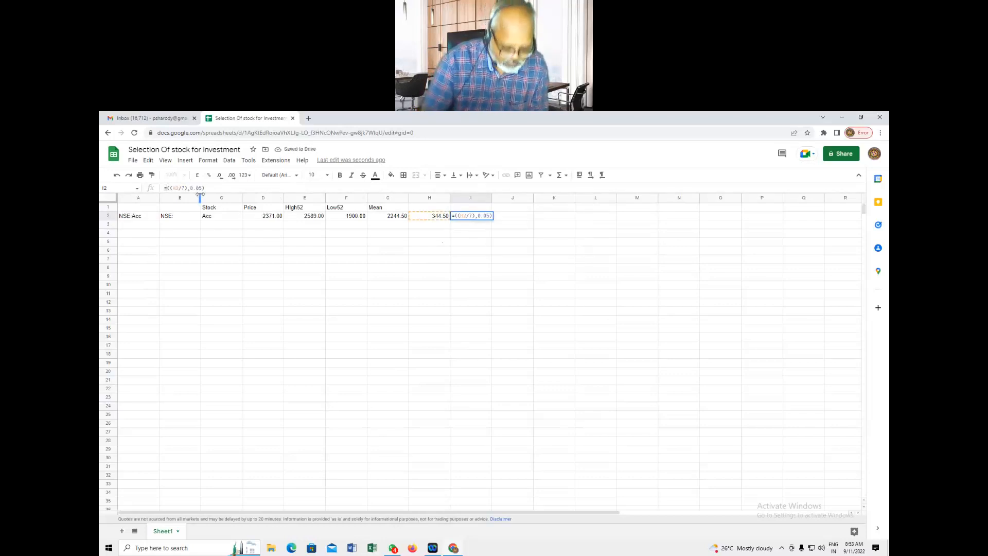
type("round")
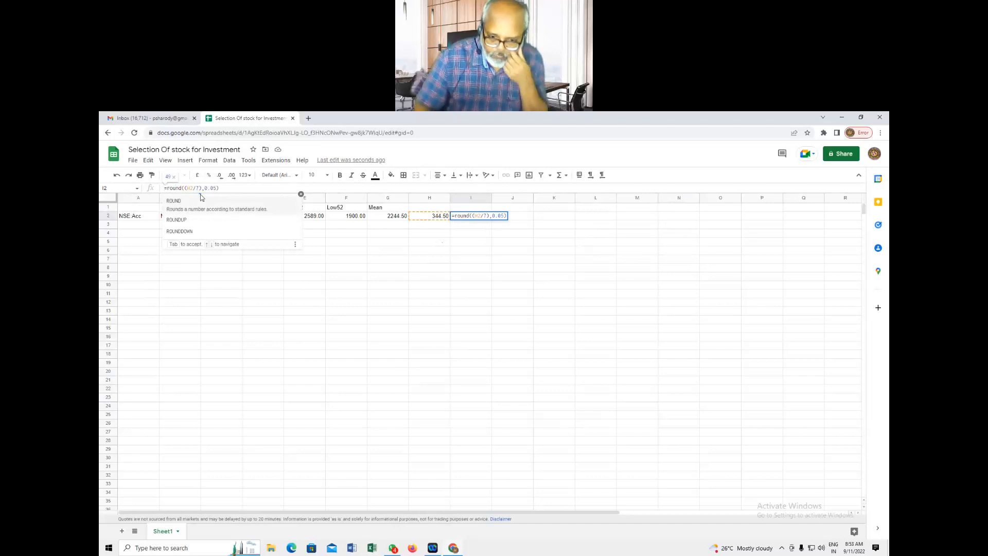
key("Tab")
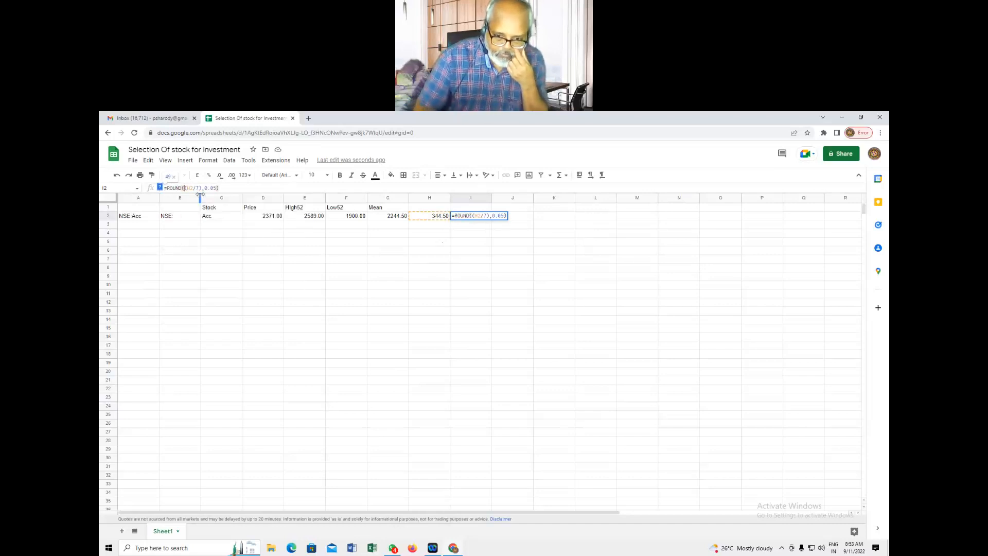
left_click(232, 187)
key("Return")
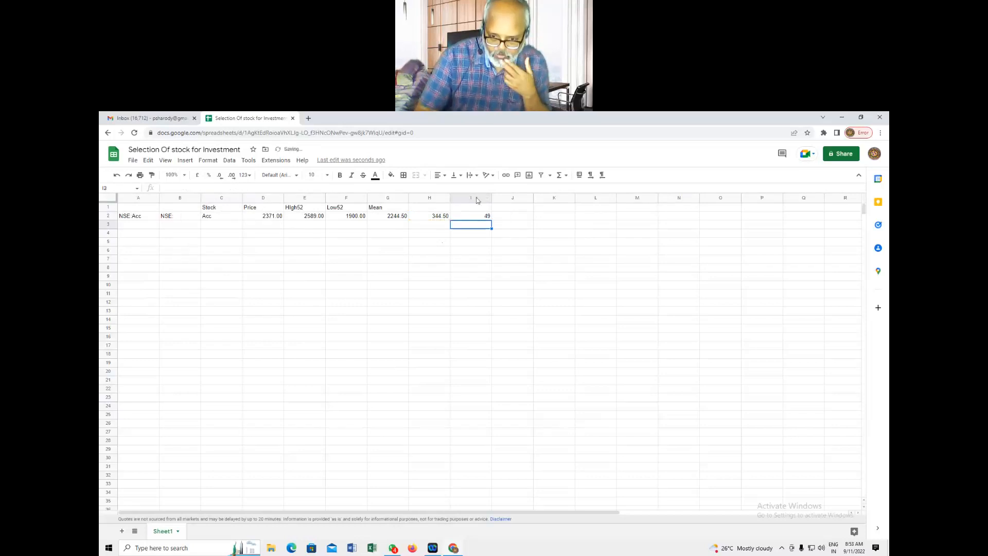
Format the rounded result in cell I2 to two decimal places.
left_click(479, 217)
left_click(232, 175)
left_click(232, 175)
left_click(484, 227)
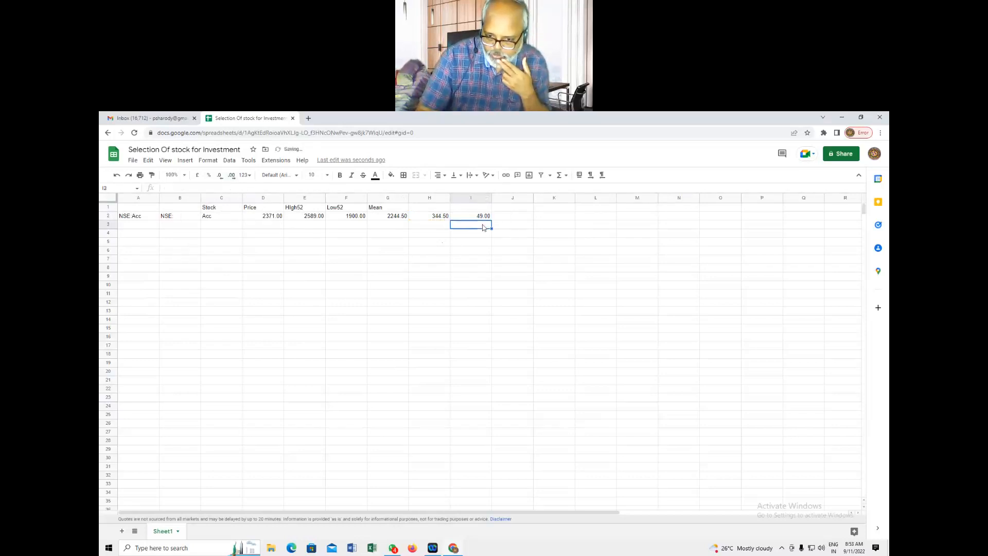
left_click(474, 218)
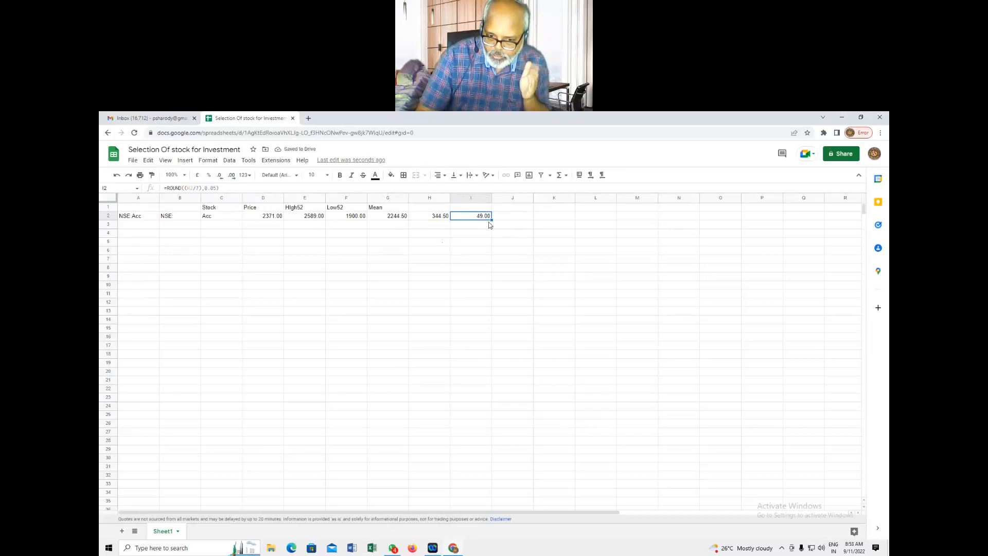
left_click(388, 218)
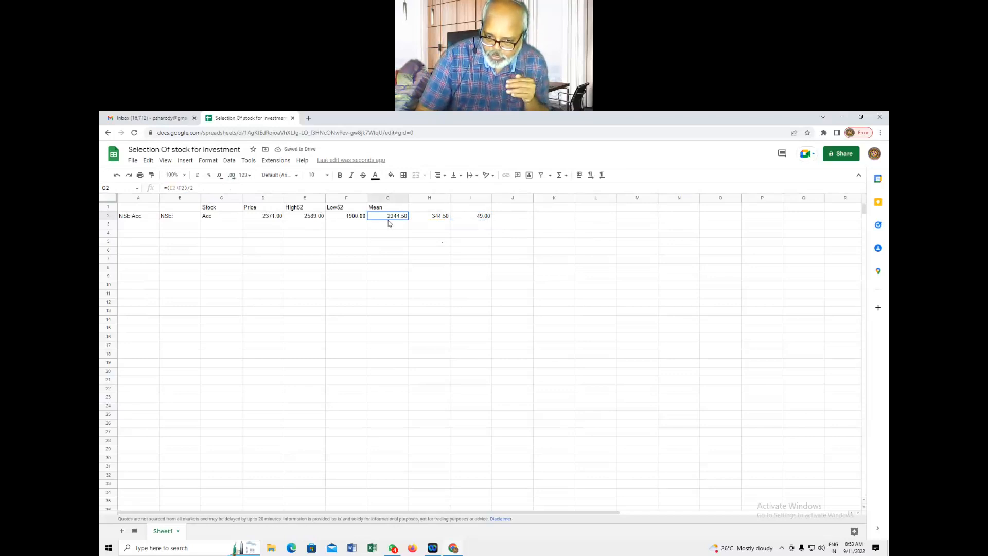
left_click(481, 222)
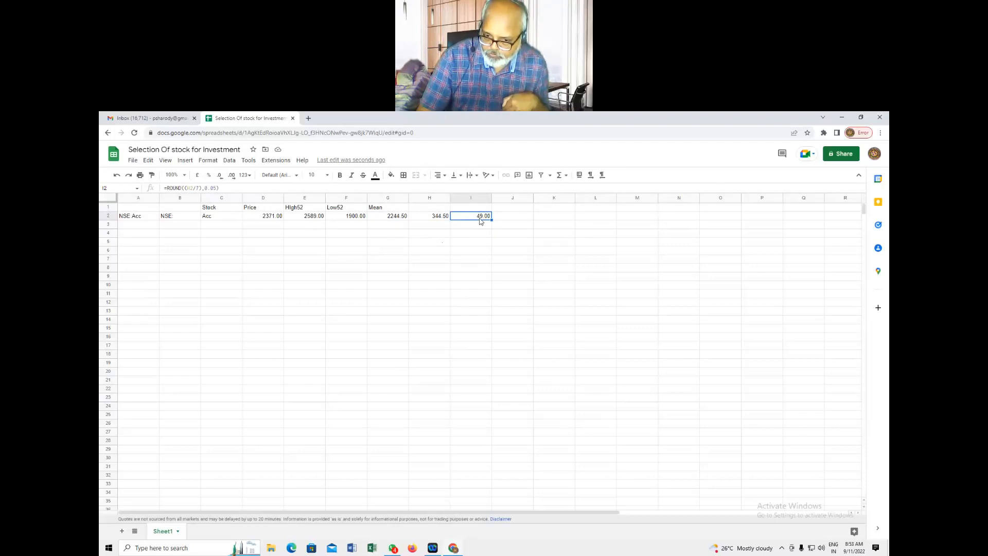
Enter the header "Buy set Off" in cell I1, correcting its capitalization.
left_click(479, 210)
type("V")
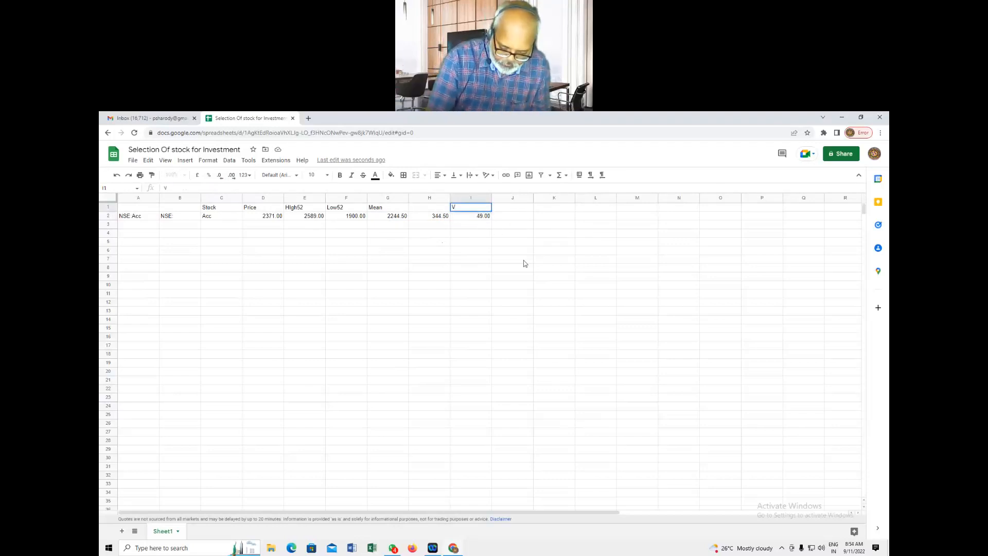
type("BUy")
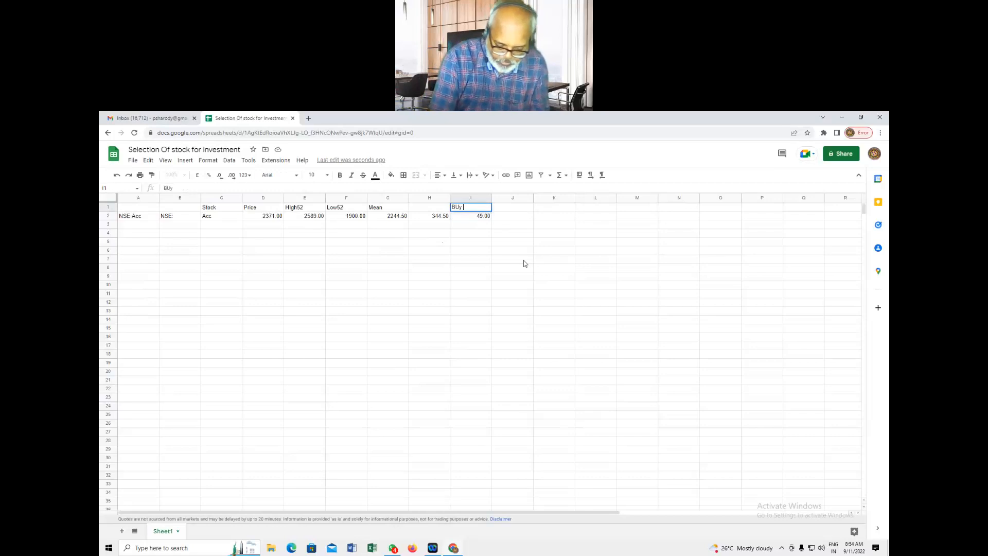
type(" set Off")
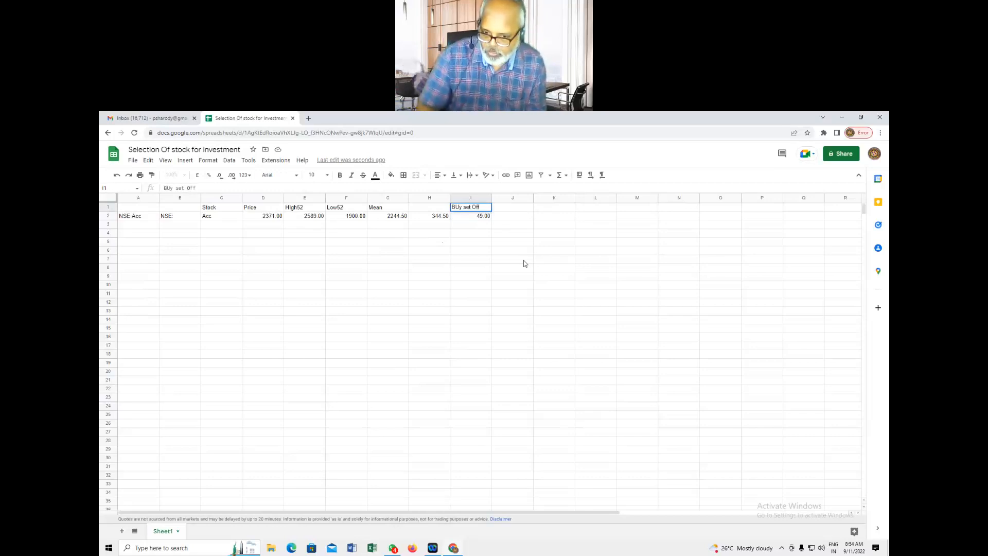
key("Return")
key("Up")
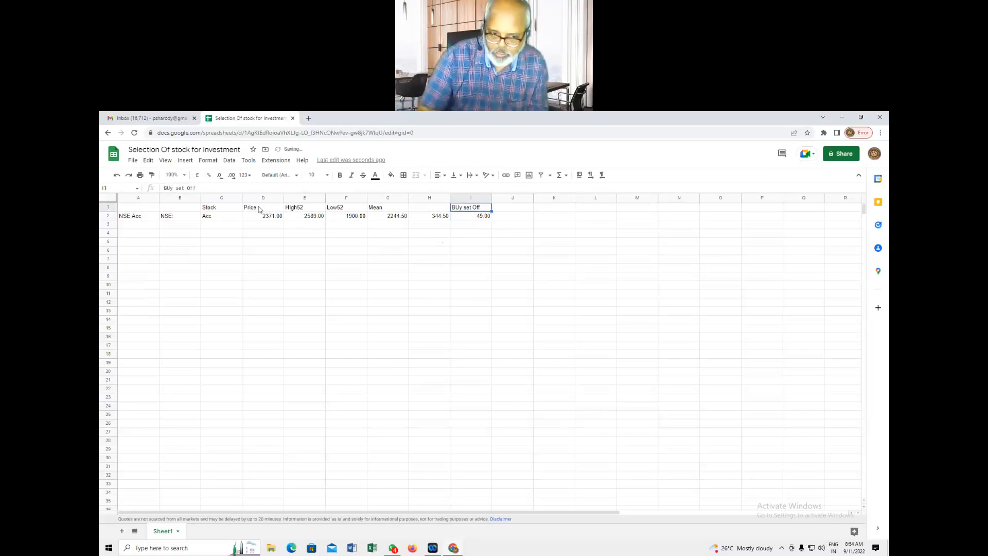
left_click(170, 188)
key("BackSpace")
type("u")
key("Return")
Enter the header "Buy Target" in cell J1, correcting its capitalization.
key("Up")
key("Right")
type("T")
key("BackSpace")
key("BackSpace")
type("BU")
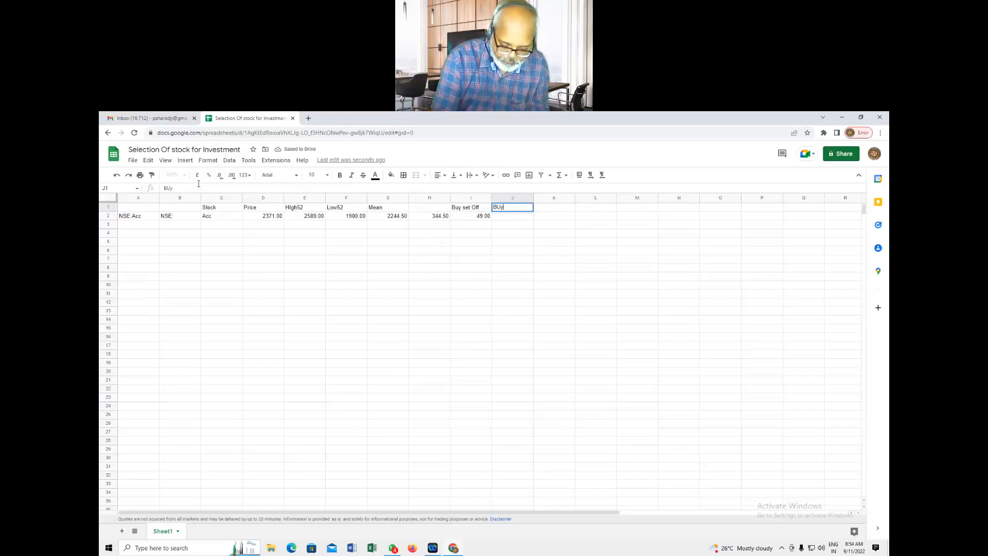
type("y Target")
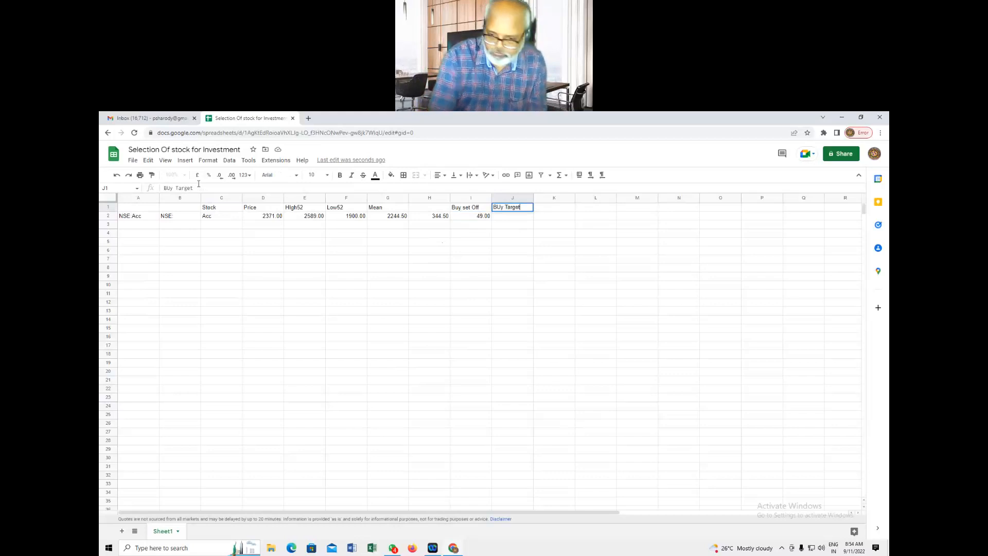
key("Return")
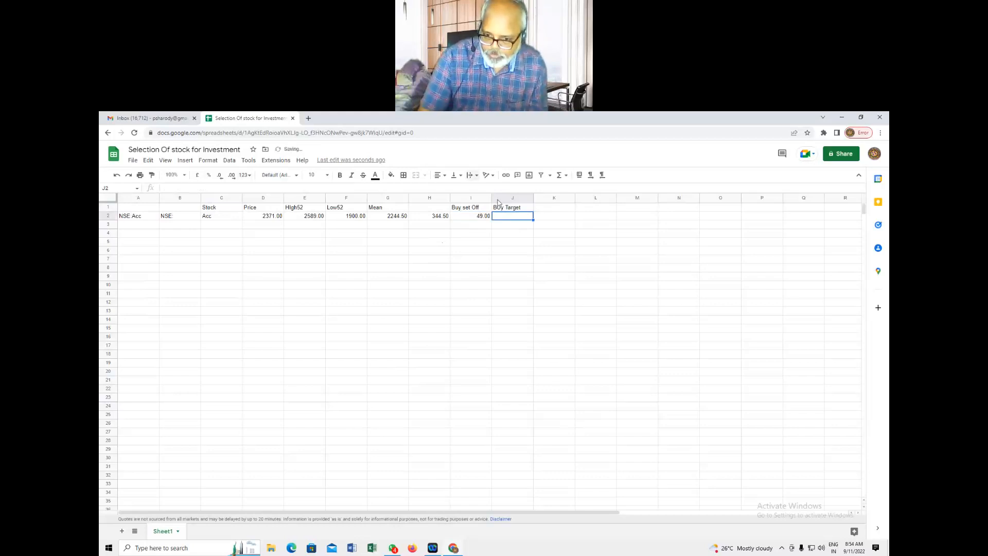
left_click(506, 209)
left_click(186, 187)
key("BackSpace")
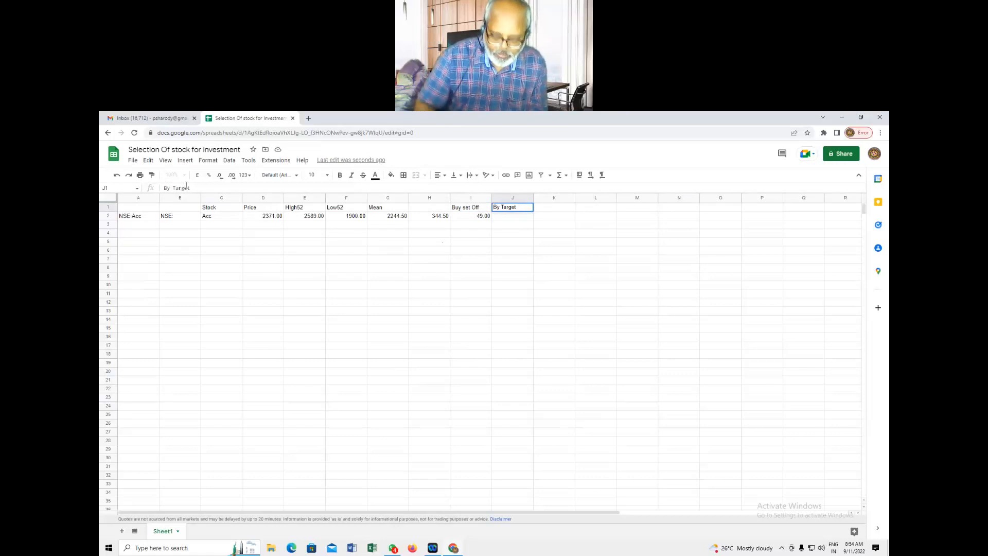
type("u")
key("Return")
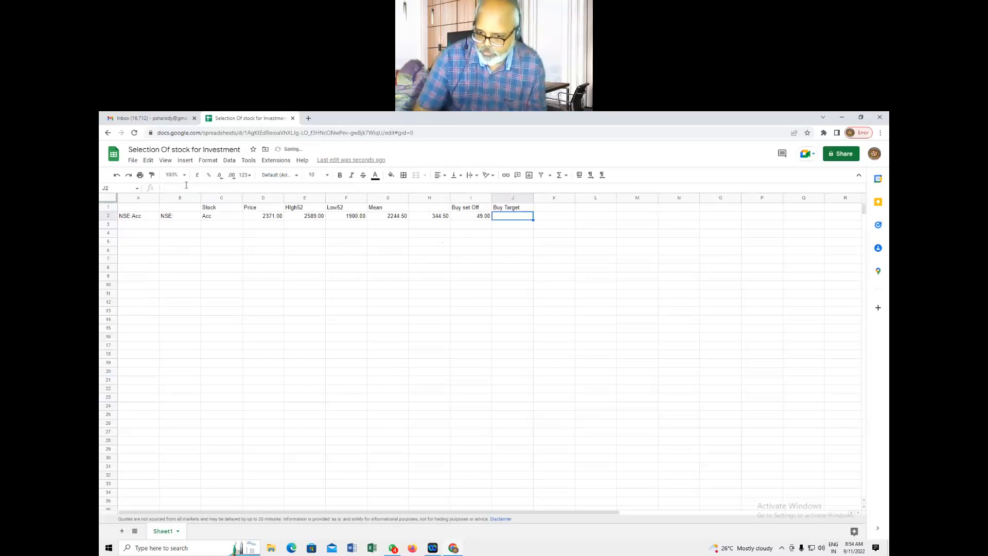
Enter the formula =I2*4 in cell J2 under Buy Target and format the result to two decimal places.
type("=")
key("Left")
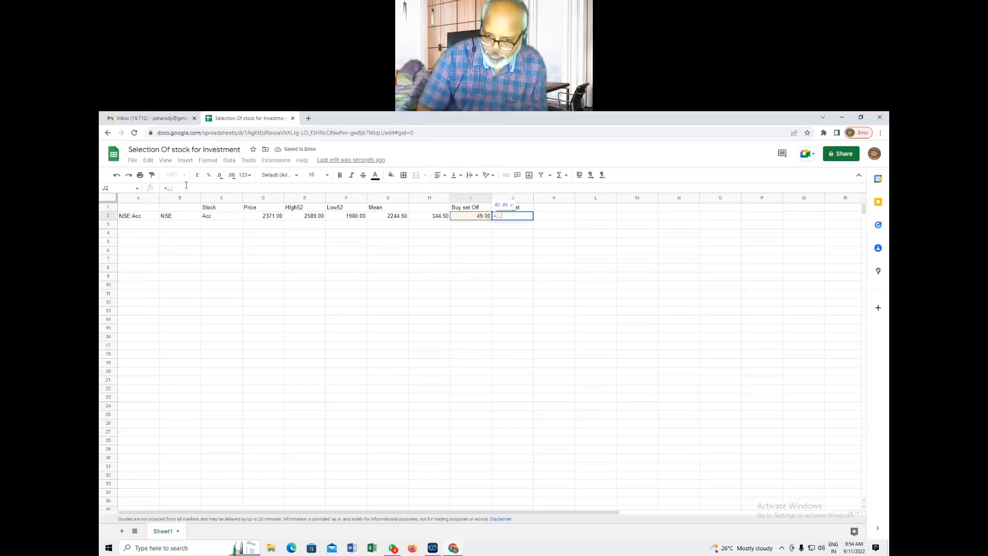
type("*4")
key("Return")
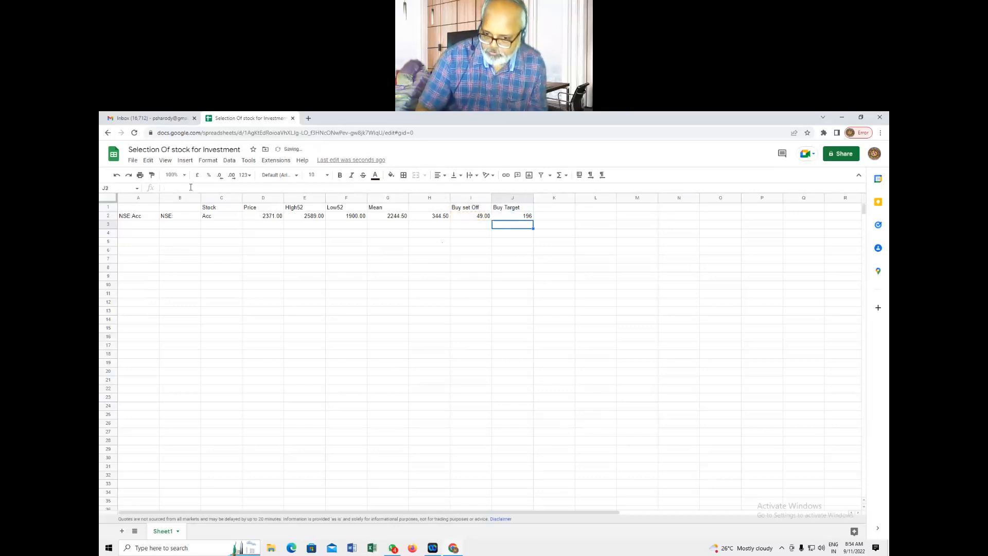
left_click(507, 217)
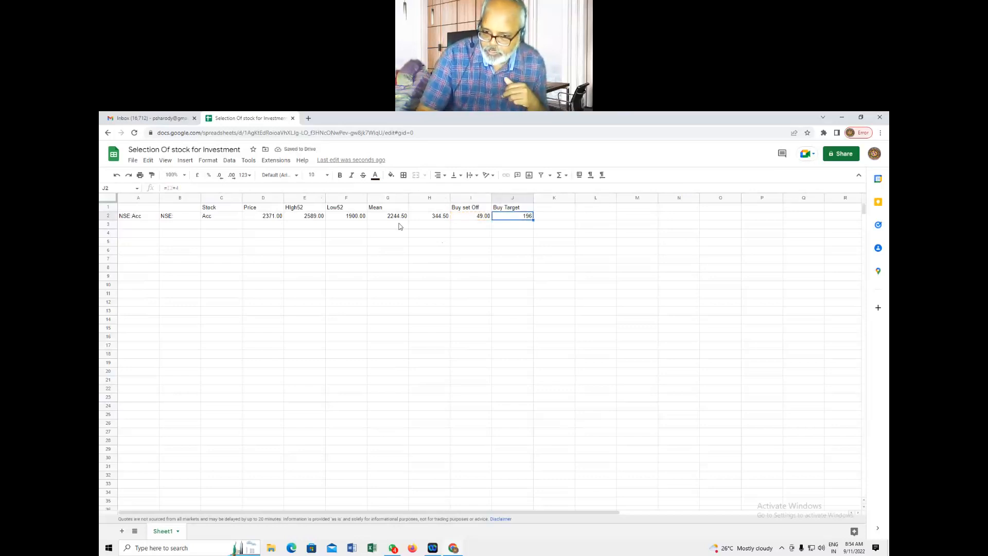
left_click(232, 176)
left_click(232, 175)
Narrow columns I and J to fit the Buy set Off and Buy Target headers.
left_click(477, 217)
left_click_drag(492, 197, 516, 196)
left_click(498, 242)
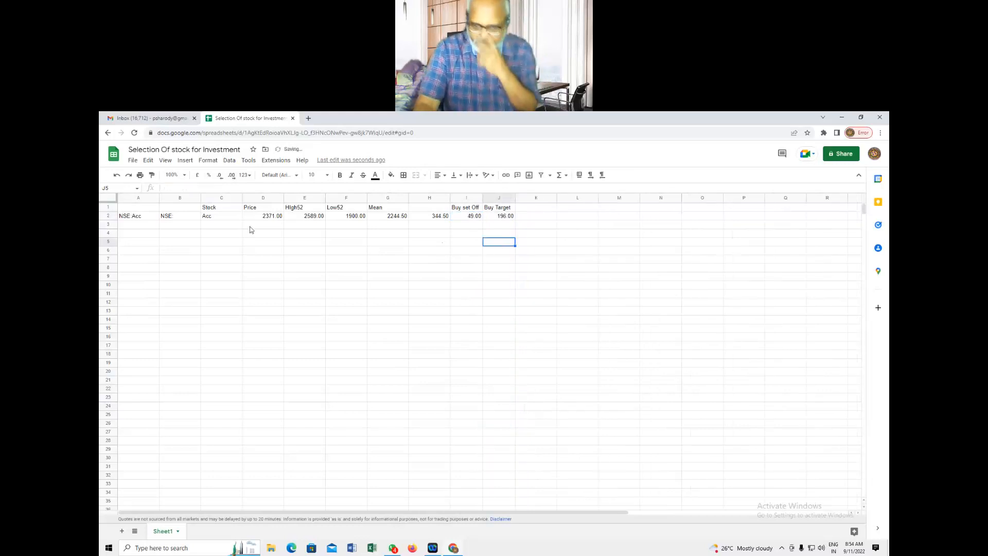
left_click(219, 216)
Begin an IF formula in cell K2 that tests whether the price in D2 is less than the mean in G2.
left_click(544, 219)
type("=")
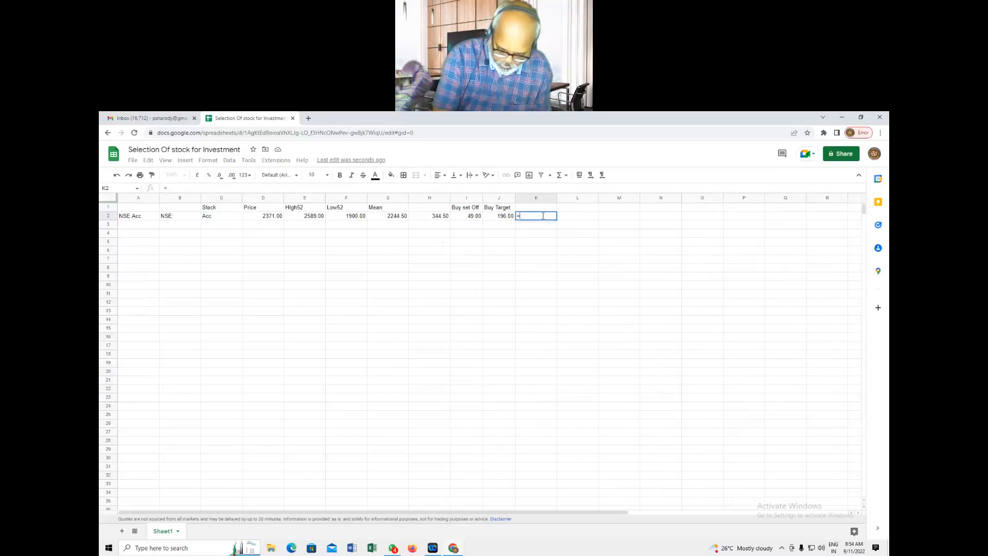
type("if(")
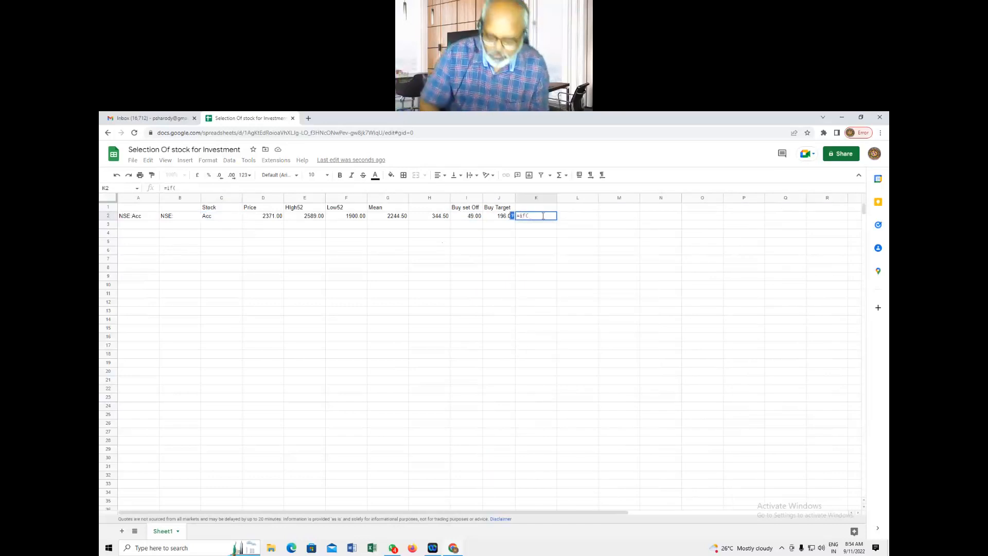
key("Left")
key("Left")
key("Left")
key("Left")
key("Left")
key("Left")
key("Left")
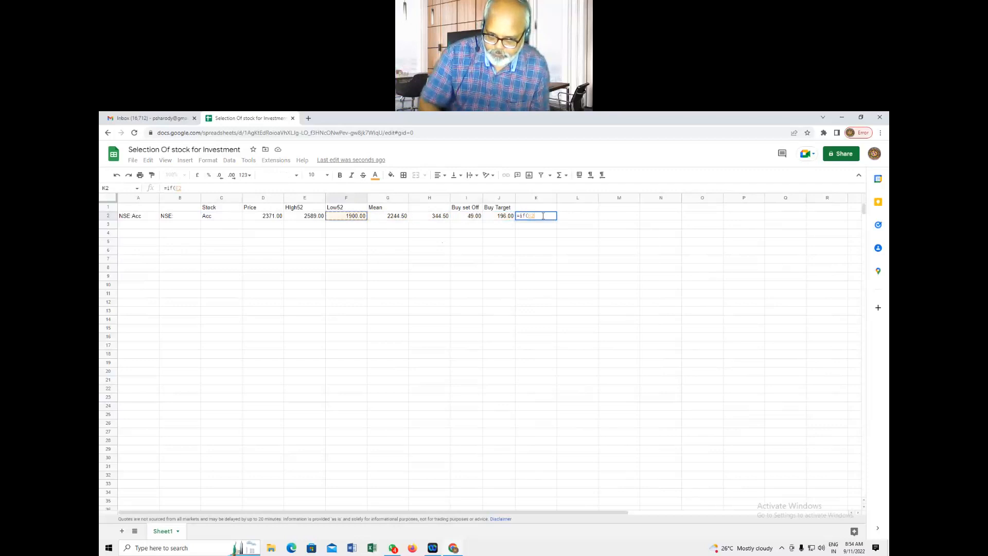
type("<")
key("Left")
key("Left")
key("Left")
key("Left")
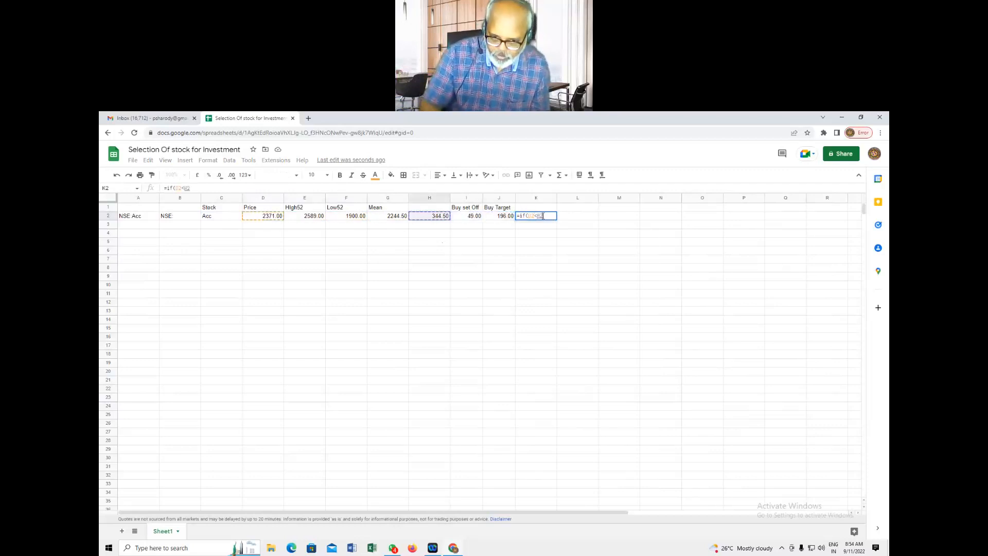
Complete the K2 formula as =if(D2<G2,"start buying ").
type(",\"start")
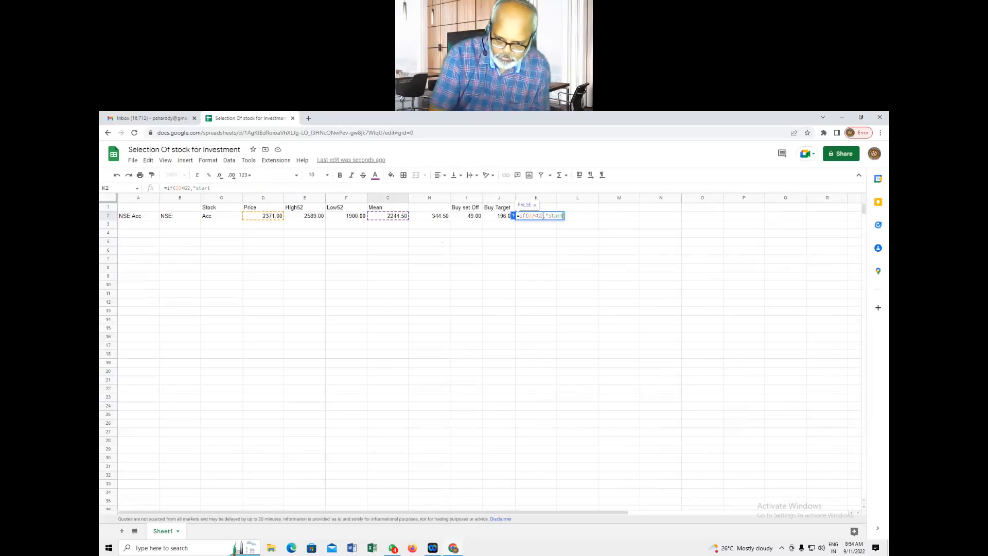
type(" trading")
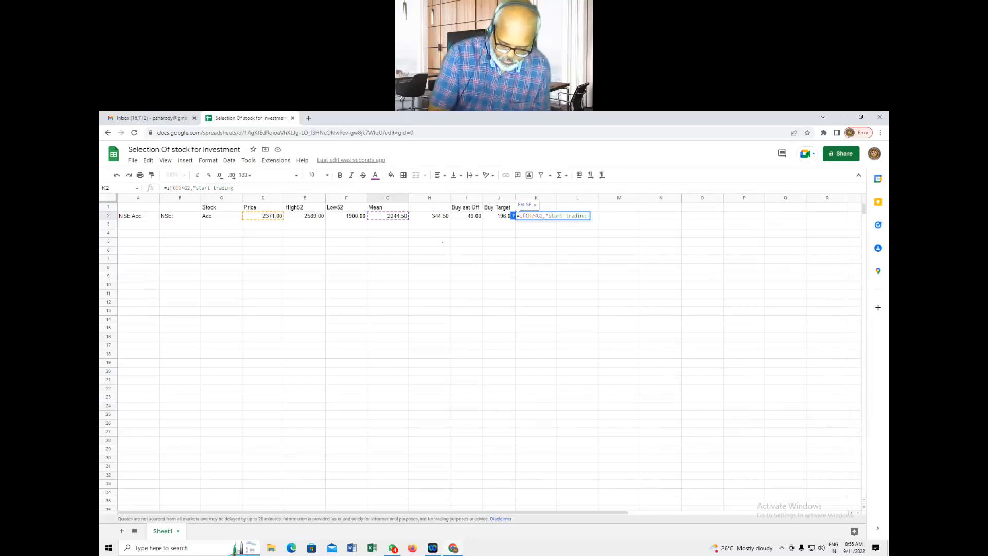
key("BackSpace")
key("BackSpace")
key("BackSpace")
key("BackSpace")
key("BackSpace")
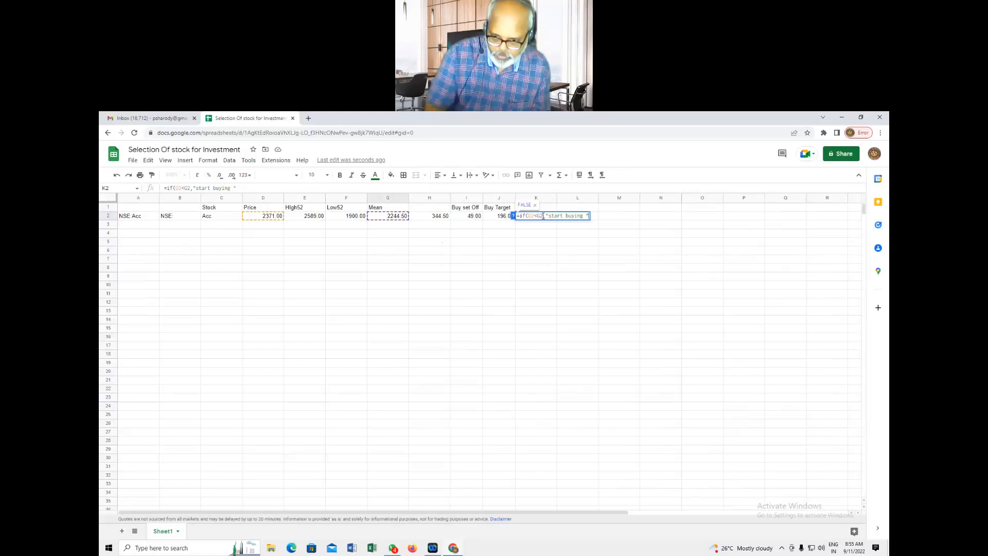
type(")")
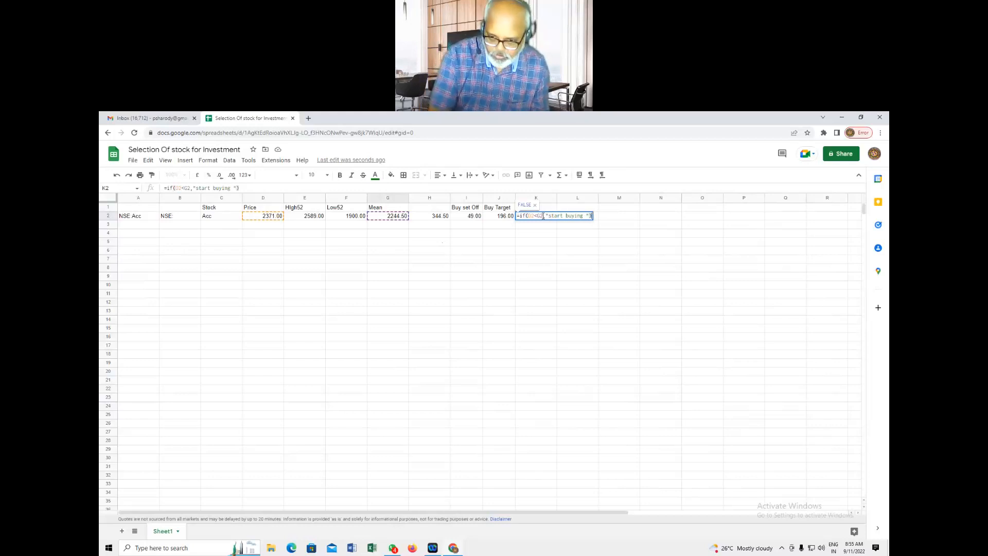
key("Return")
left_click(543, 218)
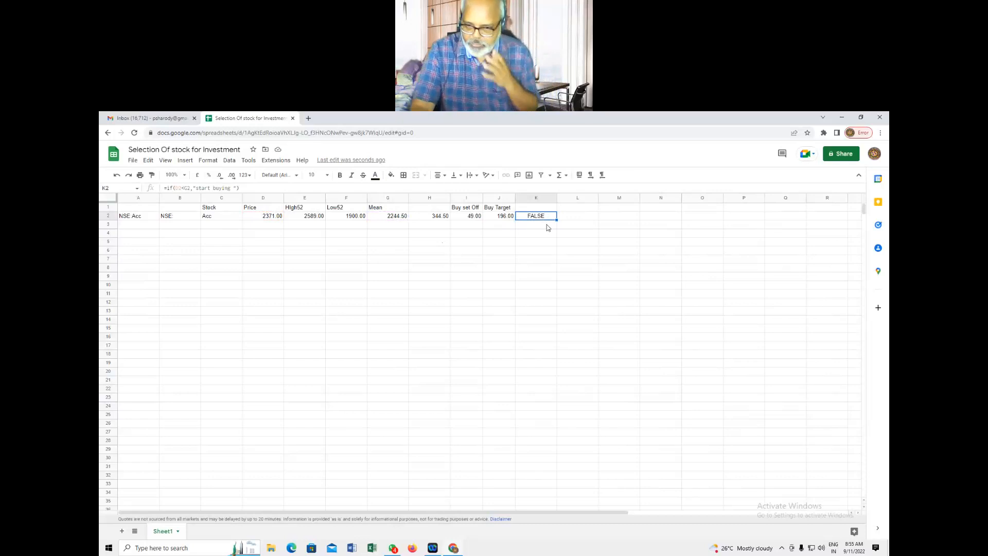
Narrow columns D through H, from Price to the unlabelled column after Mean, to fit their contents.
left_click(257, 216)
left_click_drag(283, 199, 275, 200)
left_click(381, 218)
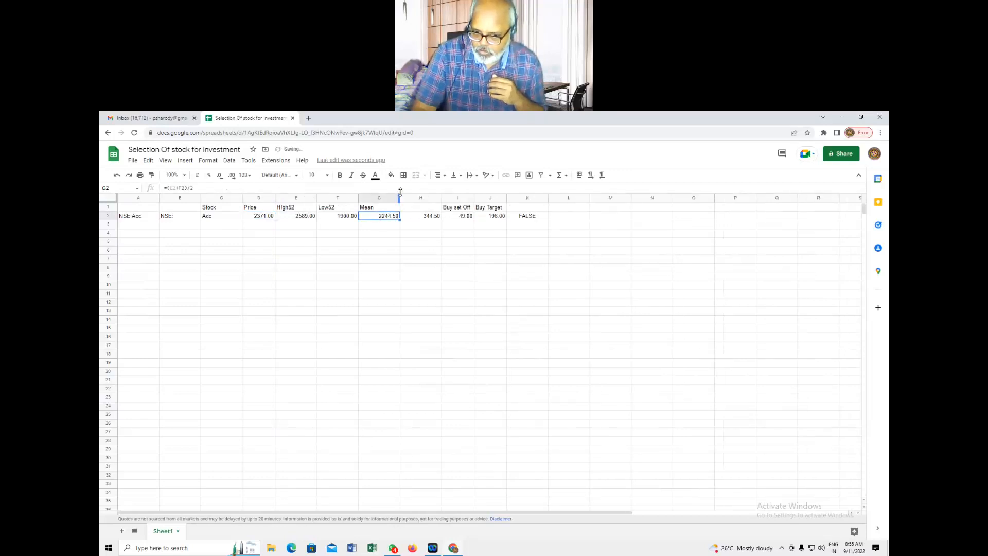
left_click_drag(399, 196, 306, 203)
left_click_drag(411, 202, 398, 198)
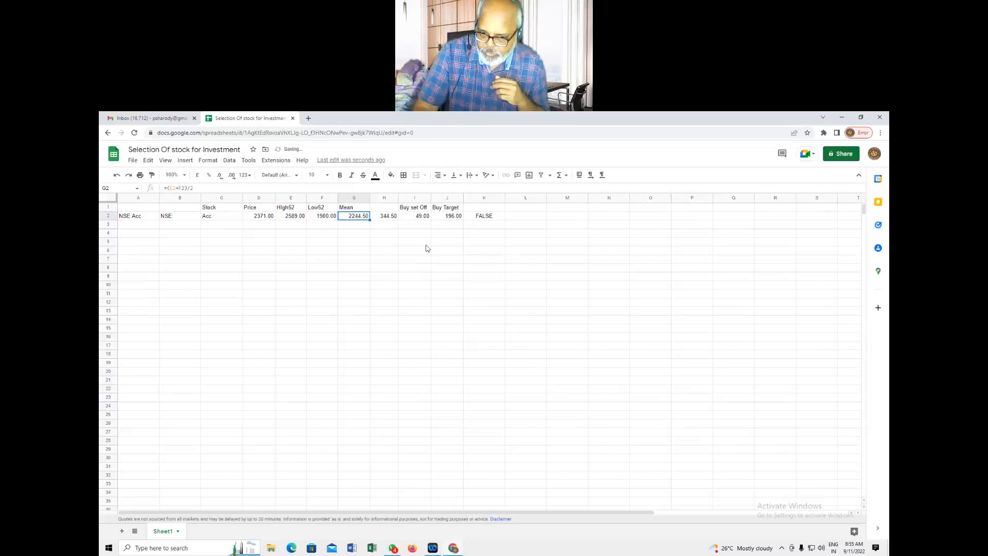
Copy the concatenated symbol formula and the NSE: prefix from A2:B2 into each row from 3 to 35.
left_click(218, 217)
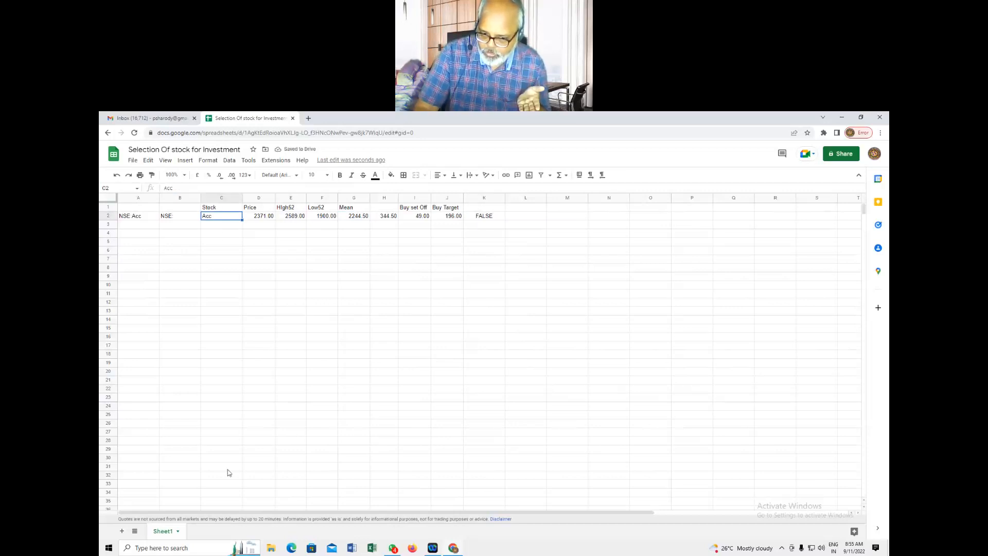
left_click(138, 219)
key("shift+Right")
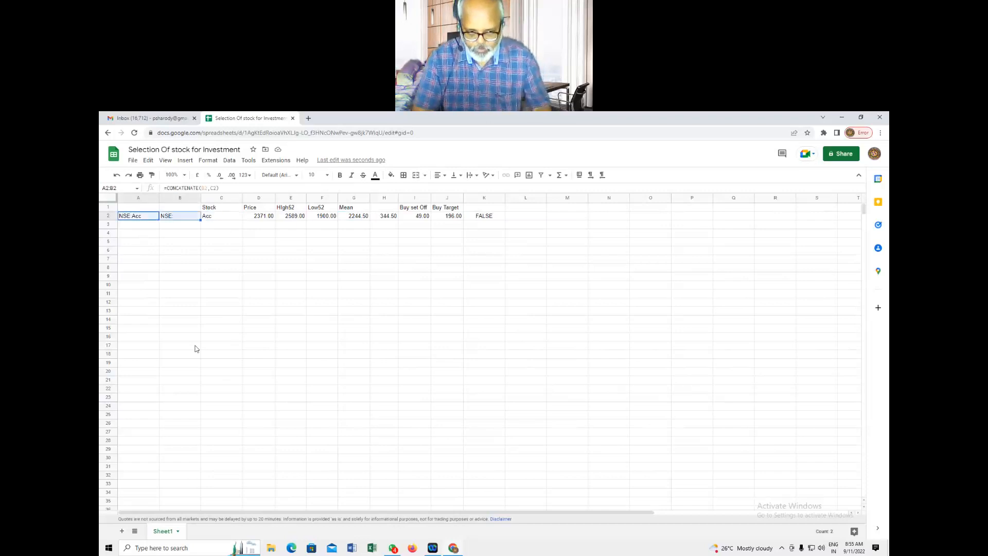
key("ctrl+c")
key("Down")
key("ctrl+v")
key("Down")
key("ctrl+v")
key("Down")
key("ctrl+v")
key("Down")
key("ctrl+v")
key("Down")
key("ctrl+v")
key("Down")
key("ctrl+v")
key("Down")
key("ctrl+v")
key("Down")
key("ctrl+v")
key("Down")
key("ctrl+v")
key("Down")
key("ctrl+v")
key("Down")
key("ctrl+v")
key("Down")
key("ctrl+v")
key("Down")
key("ctrl+v")
key("Down")
key("ctrl+v")
key("Down")
key("ctrl+v")
key("Down")
key("ctrl+v")
key("Down")
key("ctrl+v")
key("Down")
key("ctrl+v")
key("Down")
key("ctrl+v")
key("Down")
key("ctrl+v")
key("Down")
key("ctrl+v")
key("Down")
key("ctrl+v")
key("Down")
key("ctrl+v")
key("Down")
key("ctrl+v")
key("Down")
key("ctrl+v")
key("Down")
key("ctrl+v")
key("Down")
key("ctrl+v")
key("Down")
key("ctrl+v")
key("Down")
key("ctrl+v")
key("Down")
key("ctrl+v")
key("Down")
key("ctrl+v")
key("Down")
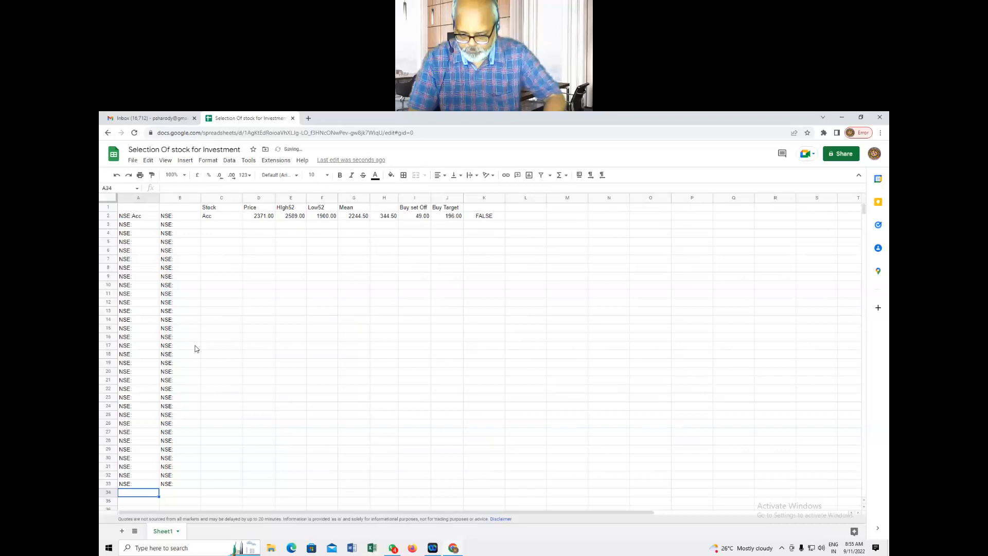
key("ctrl+v")
key("Down")
key("ctrl+v")
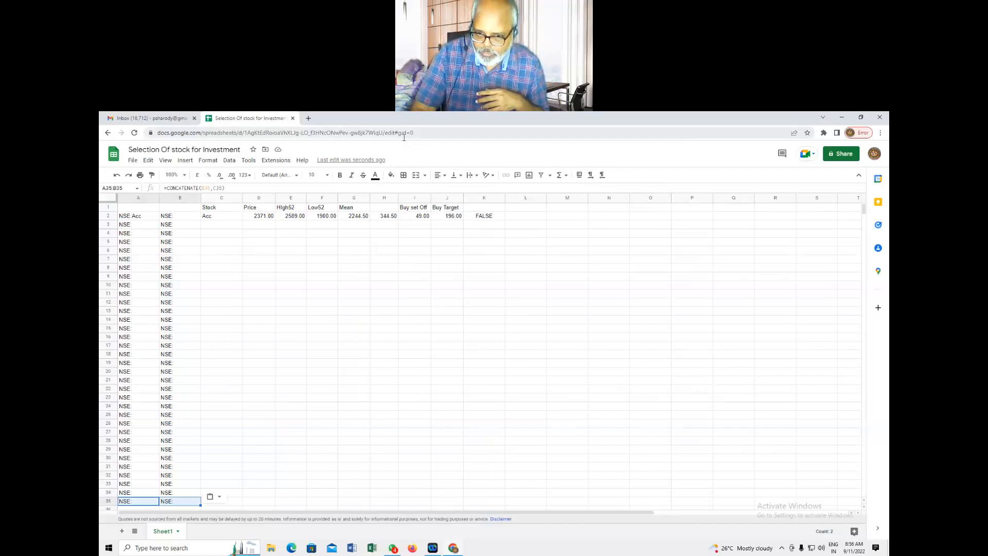
Search Google for nseindia in a new browser tab and open the National Stock Exchange of India website.
left_click(309, 119)
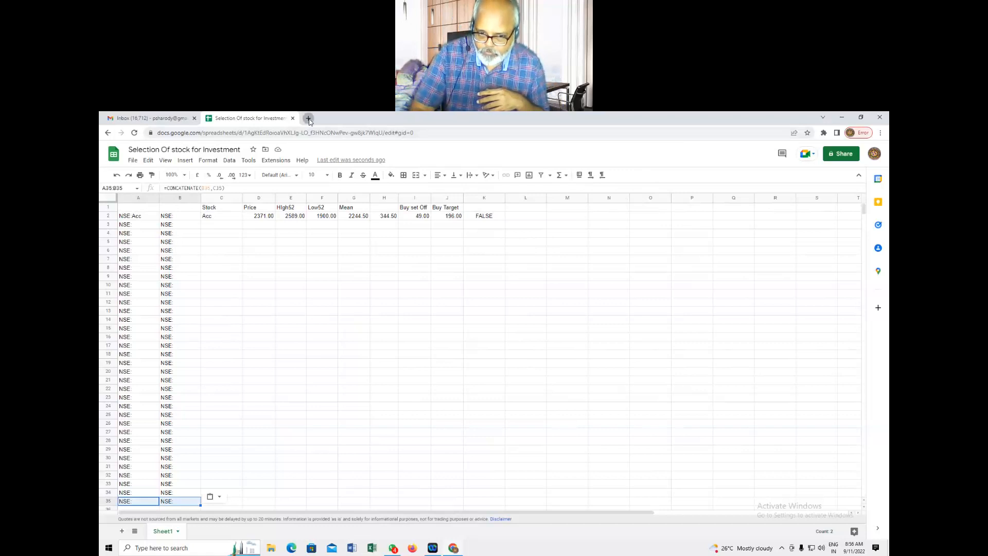
left_click(421, 284)
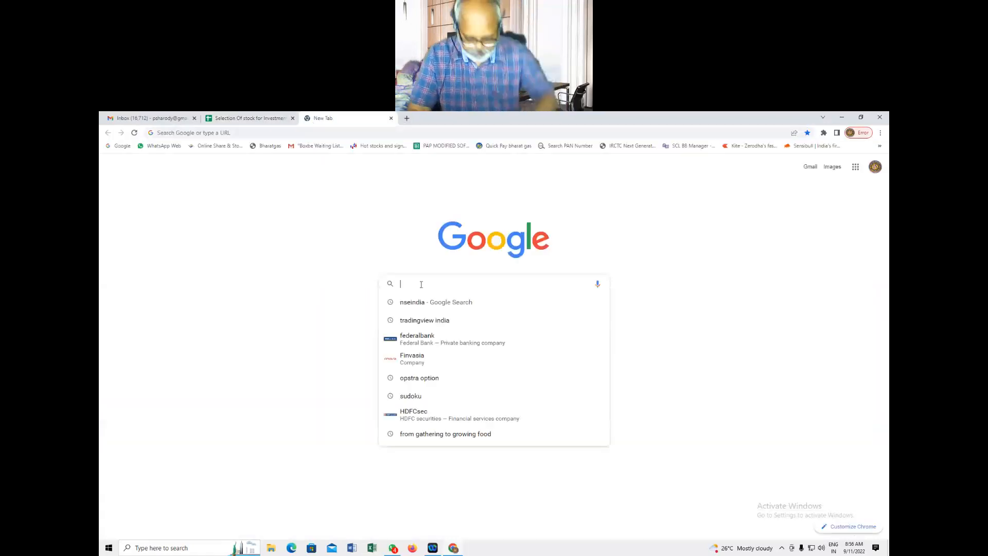
type("nse")
left_click(421, 321)
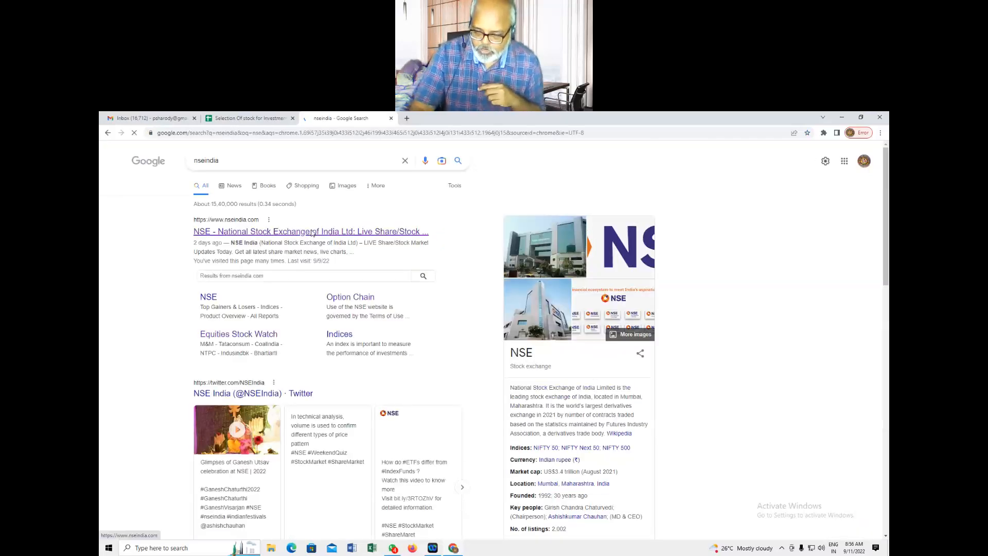
left_click(313, 232)
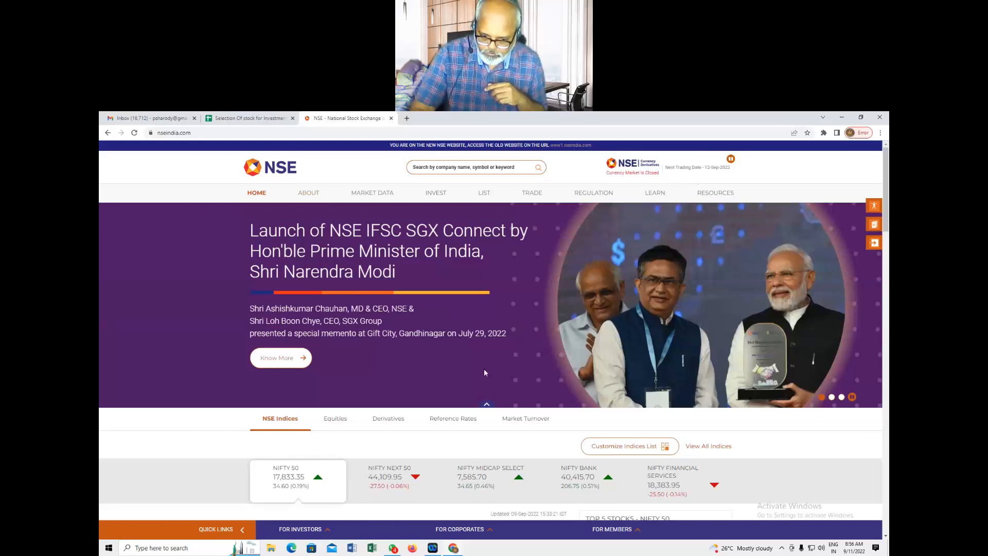
Display all NSE indices and open the NIFTY 50 constituent stock list.
scroll(484, 371, "down", 3)
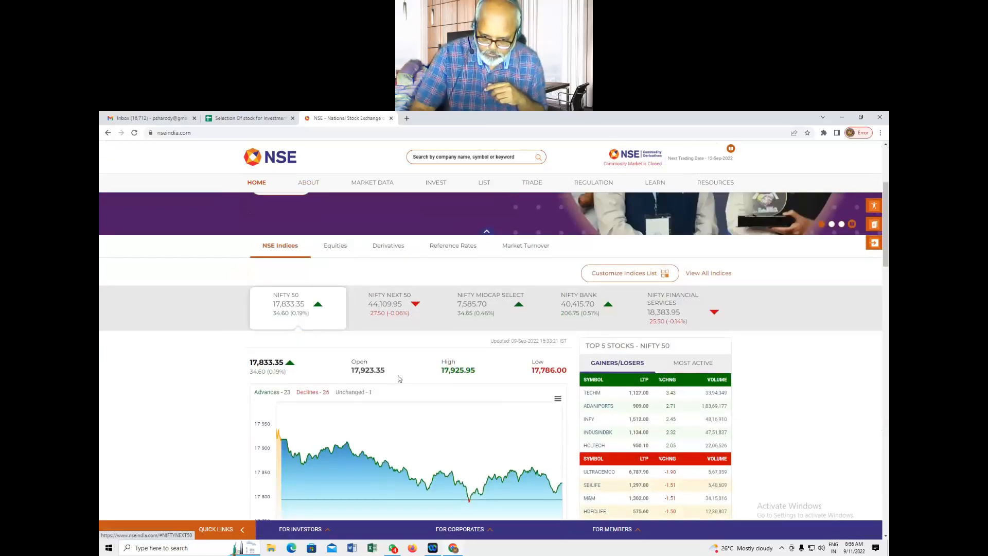
scroll(535, 381, "up", 1)
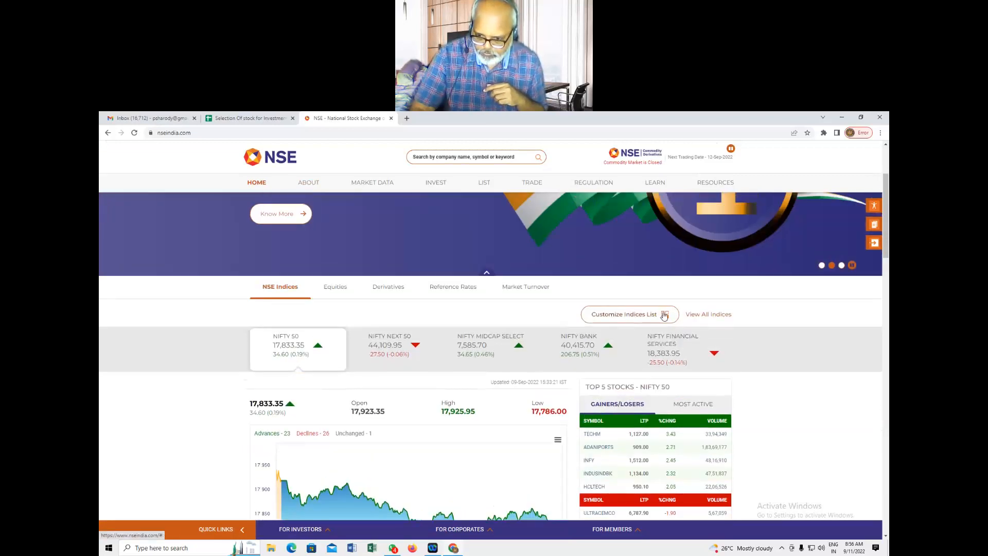
left_click(709, 315)
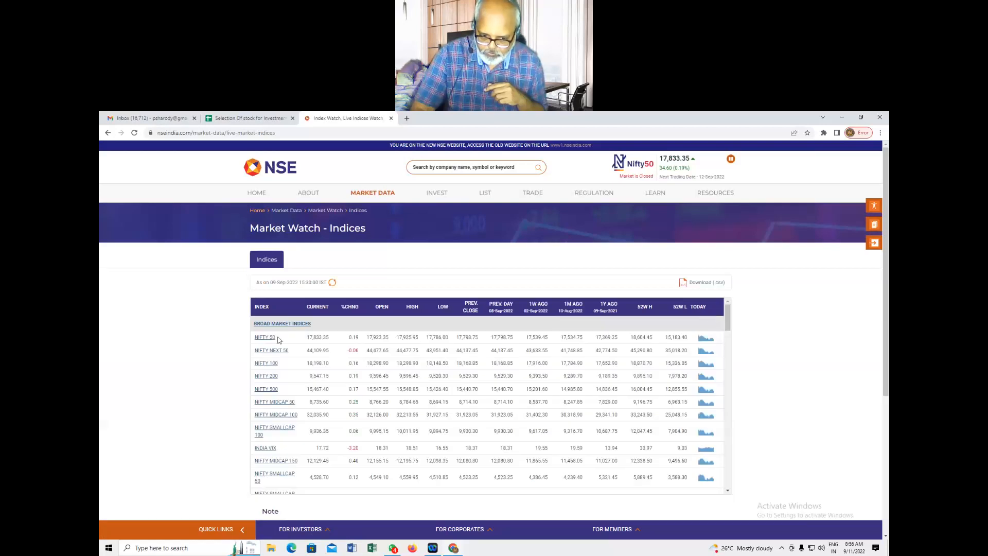
left_click(266, 339)
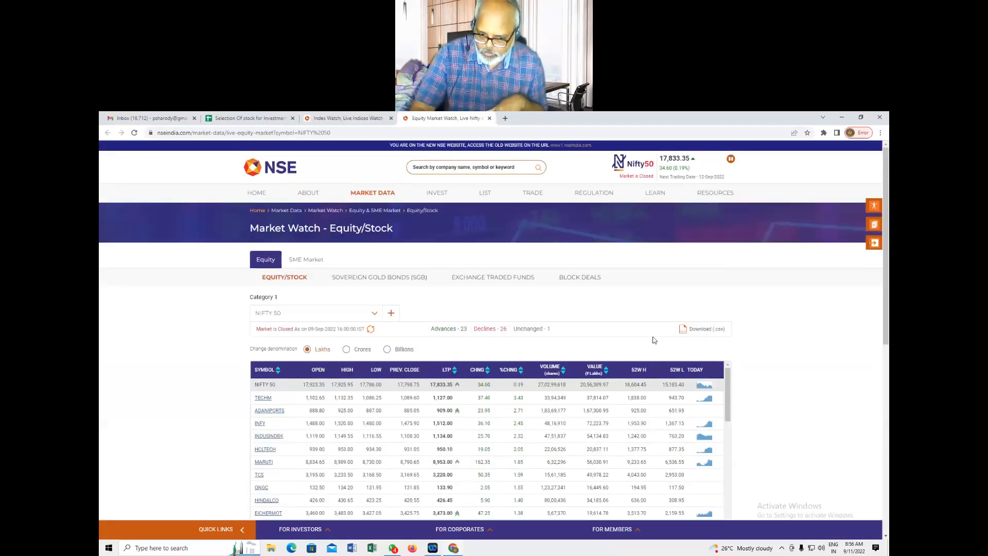
Download the NIFTY 50 stock table as a CSV file named MW-NIFTY-50-11-Sep-2022 to New Volume (D:).
scroll(654, 339, "down", 3)
scroll(654, 340, "up", 2)
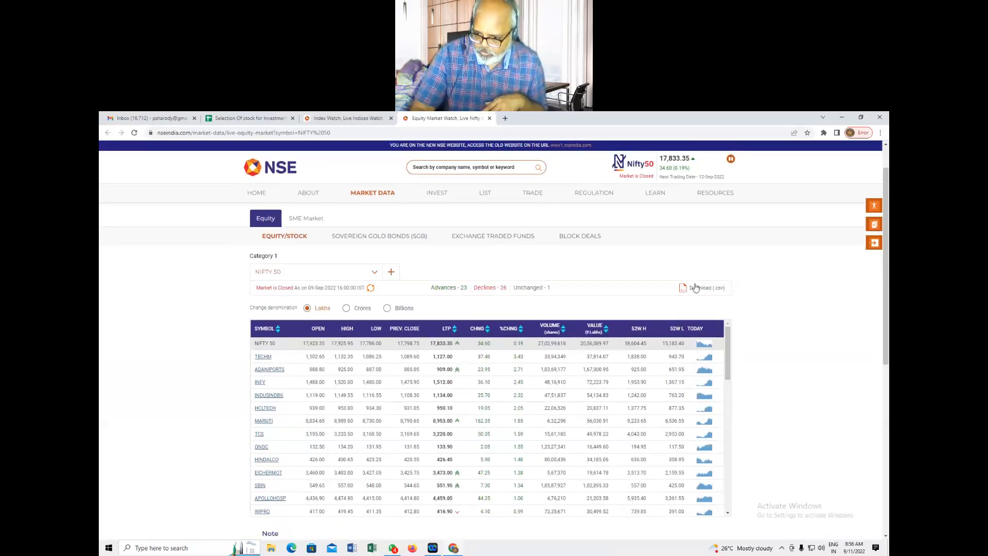
left_click(708, 289)
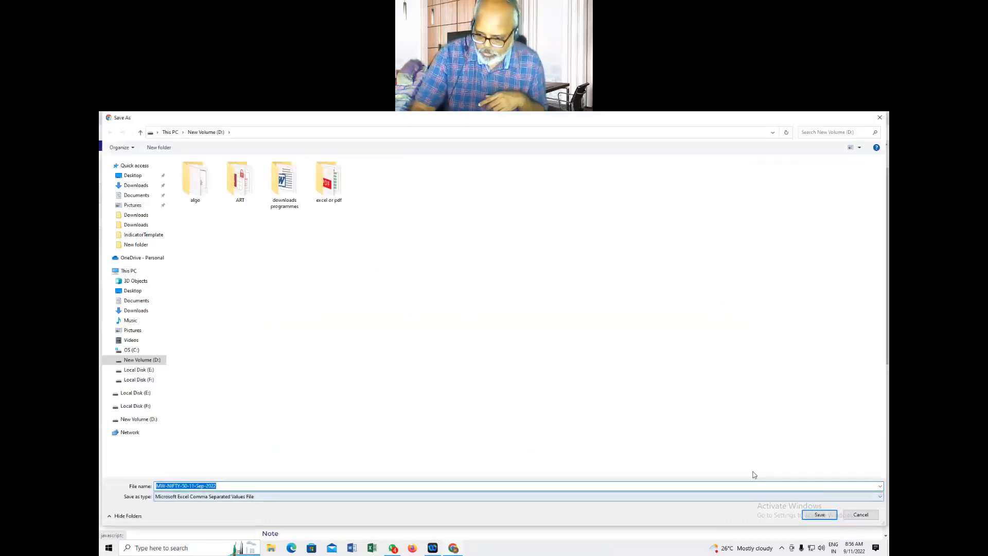
left_click(819, 516)
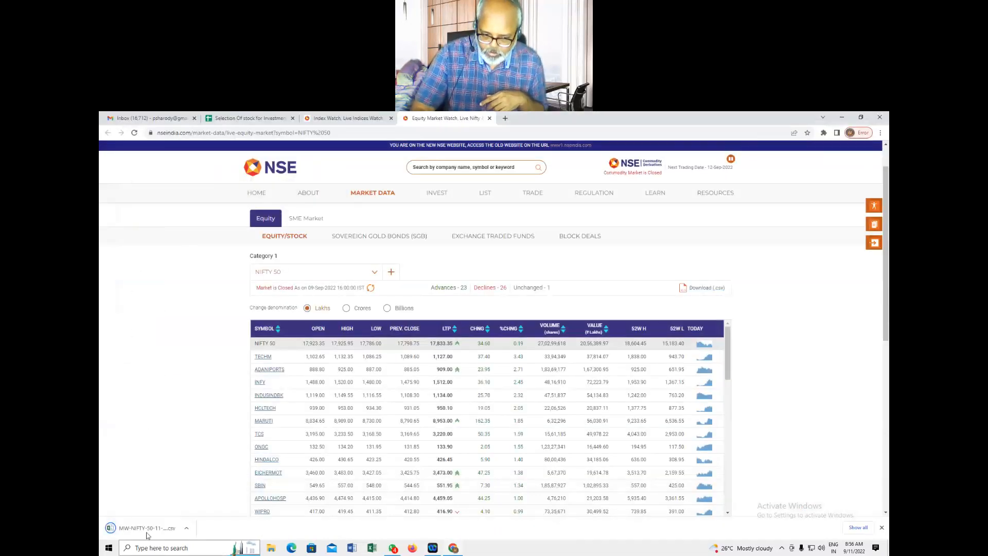
Open the downloaded NIFTY 50 CSV file in Excel, maximize its window and dismiss the add-in and activation dialogs.
left_click(187, 528)
left_click(208, 466)
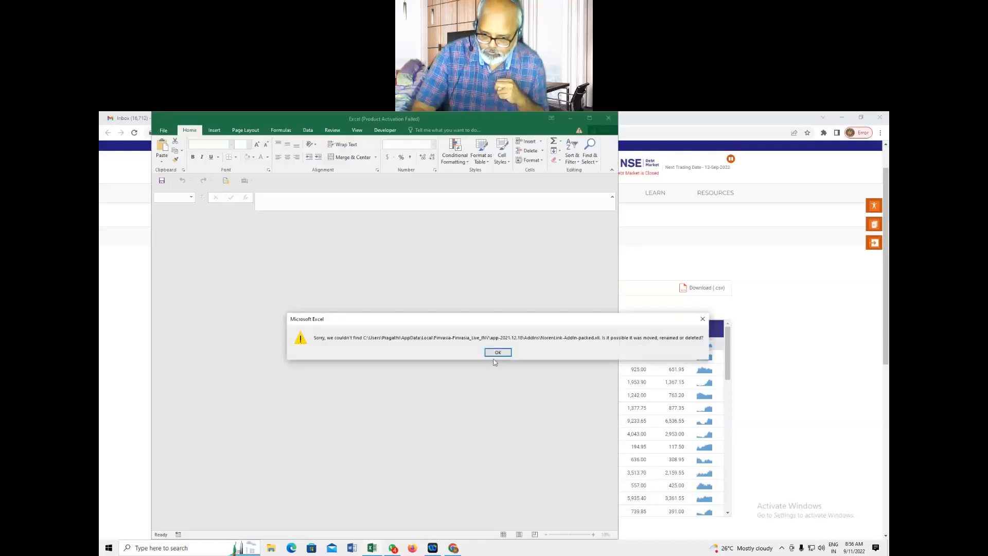
left_click(500, 350)
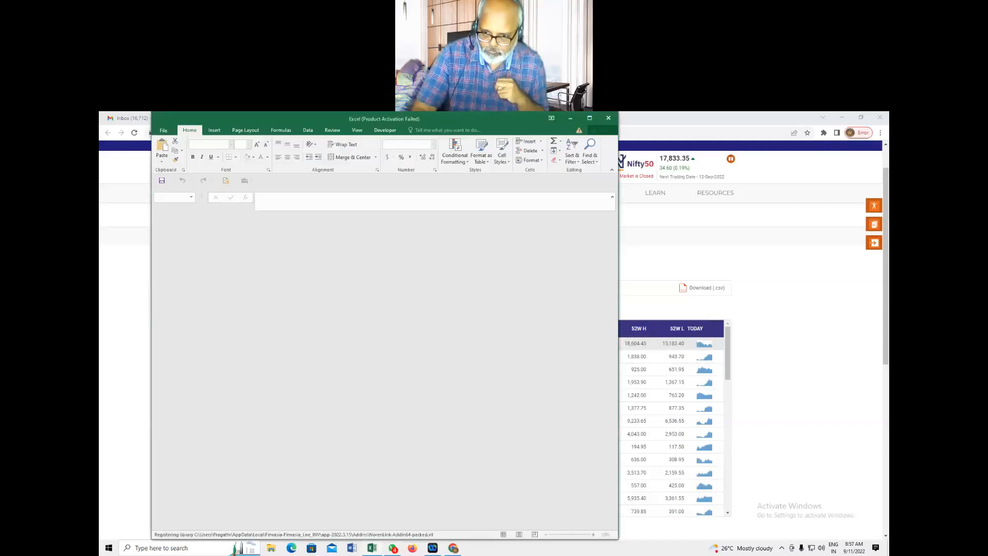
left_click(590, 119)
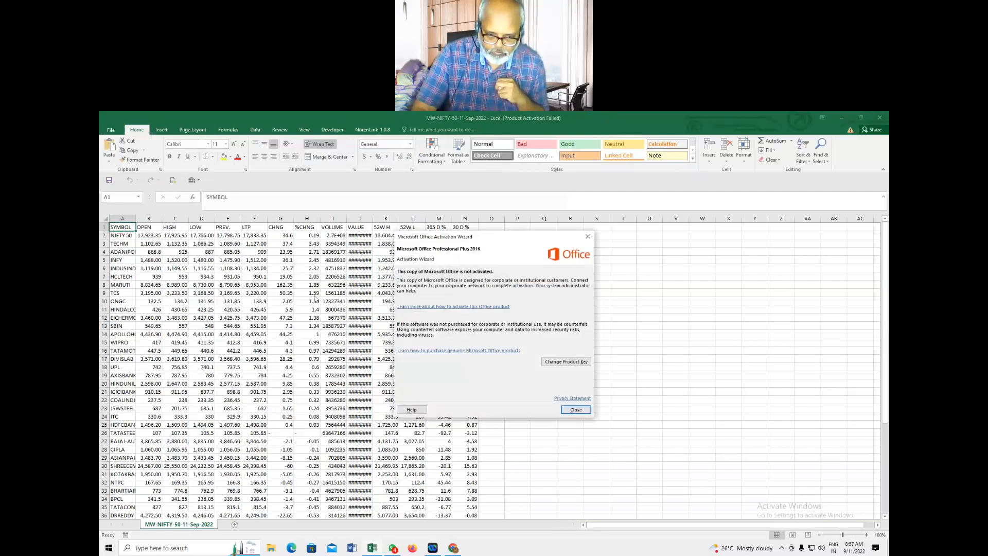
left_click(576, 410)
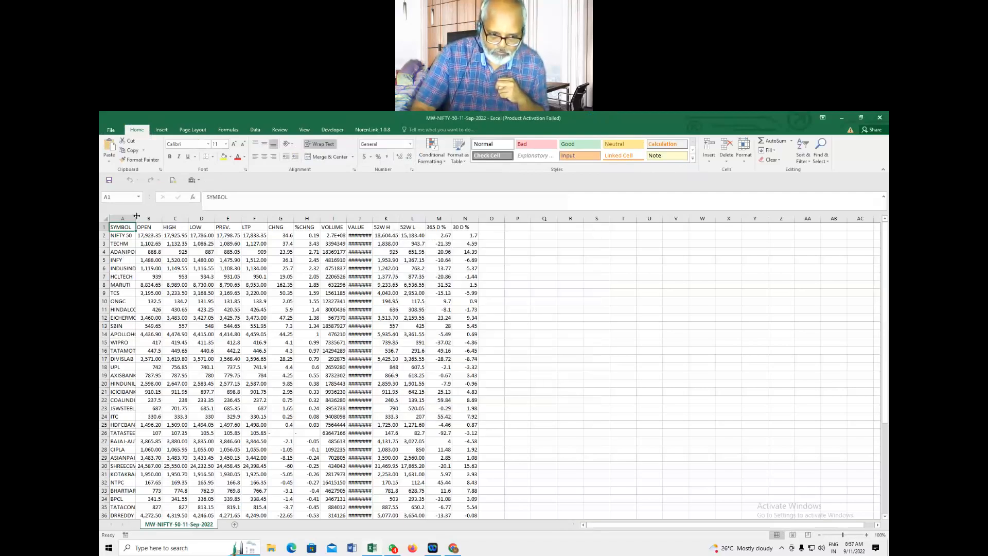
Widen the SYMBOL column and copy its cells A1:A52.
left_click_drag(138, 215, 163, 215)
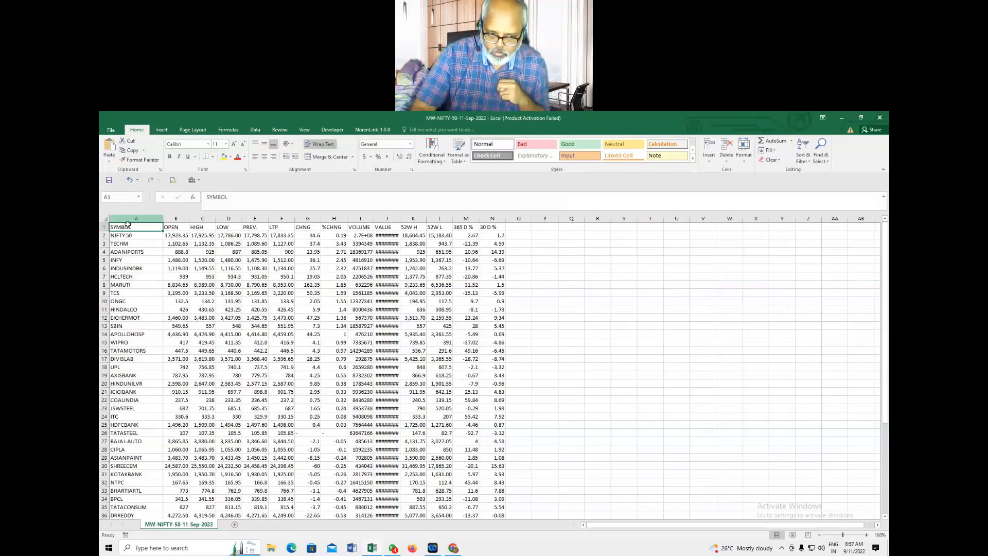
left_click_drag(128, 228, 498, 227)
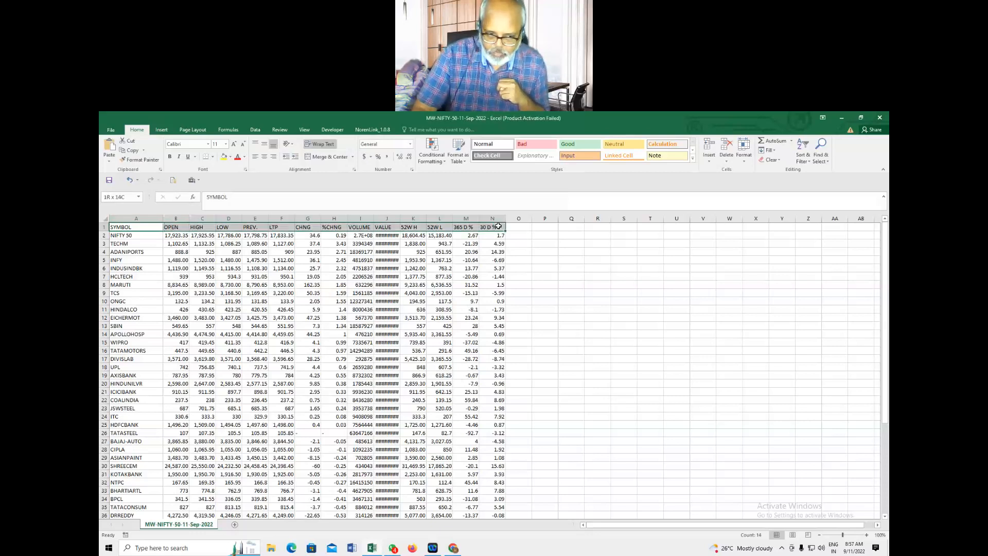
left_click_drag(129, 225, 123, 499)
right_click(125, 365)
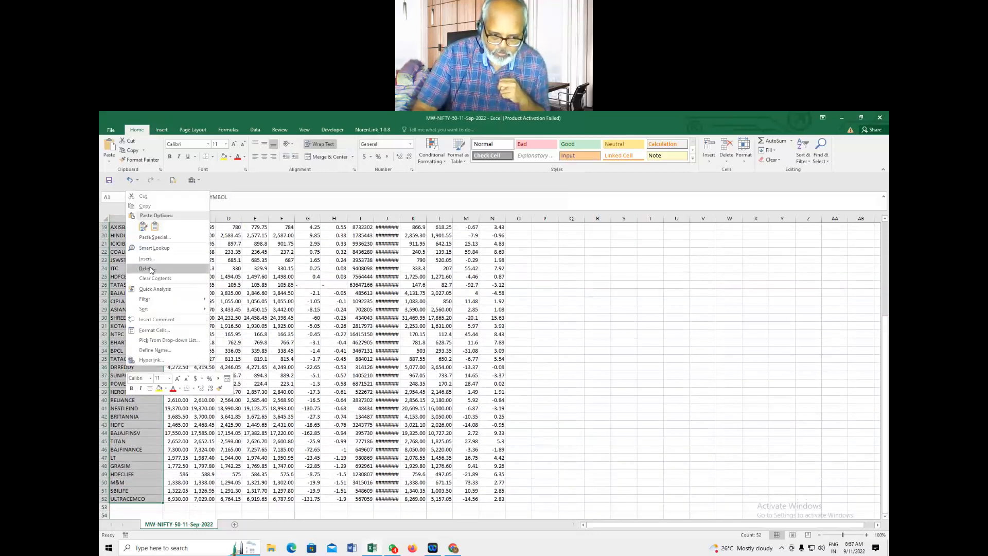
left_click(154, 213)
scroll(190, 355, "up", 2)
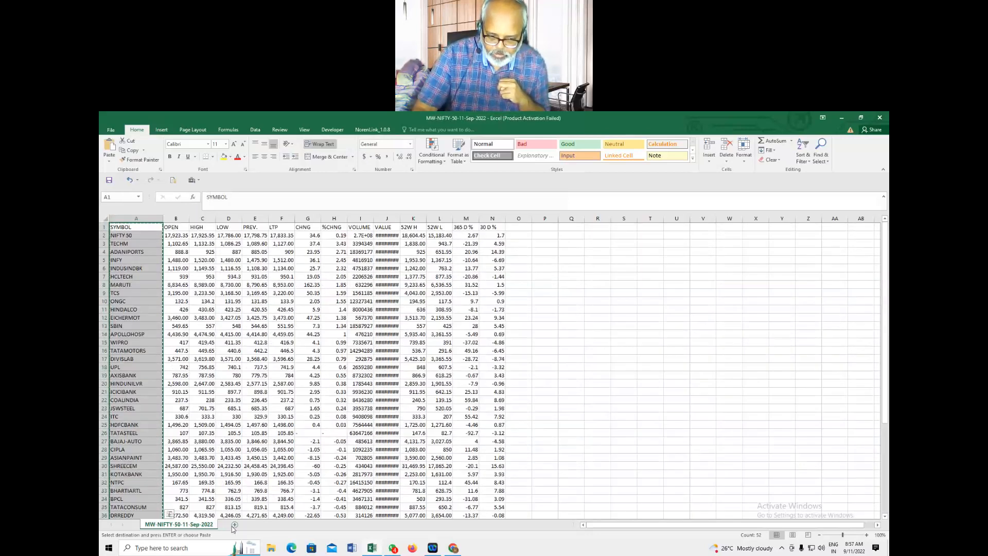
Paste the copied symbol column from cell A2 of a new sheet with a widened column A.
left_click(235, 525)
left_click_drag(134, 219, 188, 219)
right_click(139, 234)
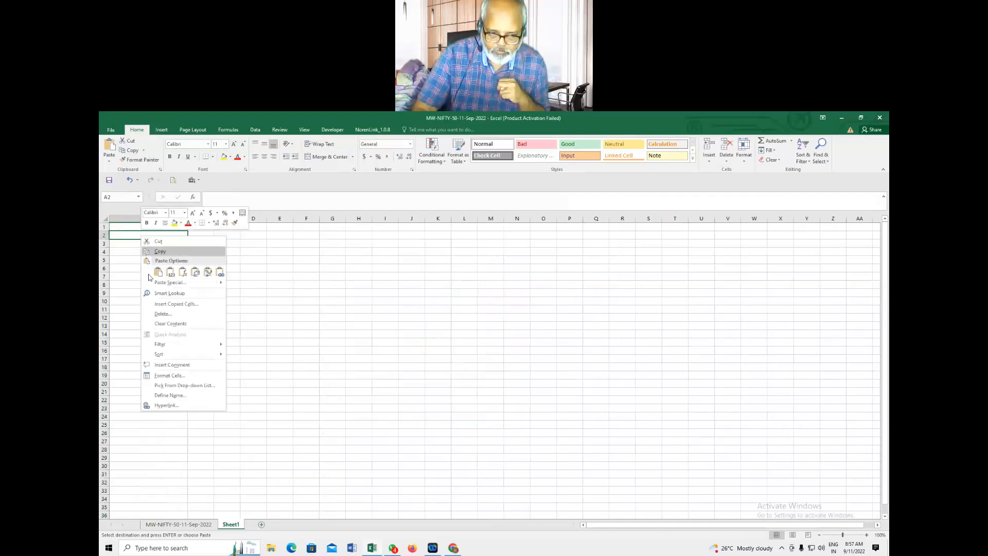
left_click(168, 282)
left_click(122, 250)
left_click(212, 334)
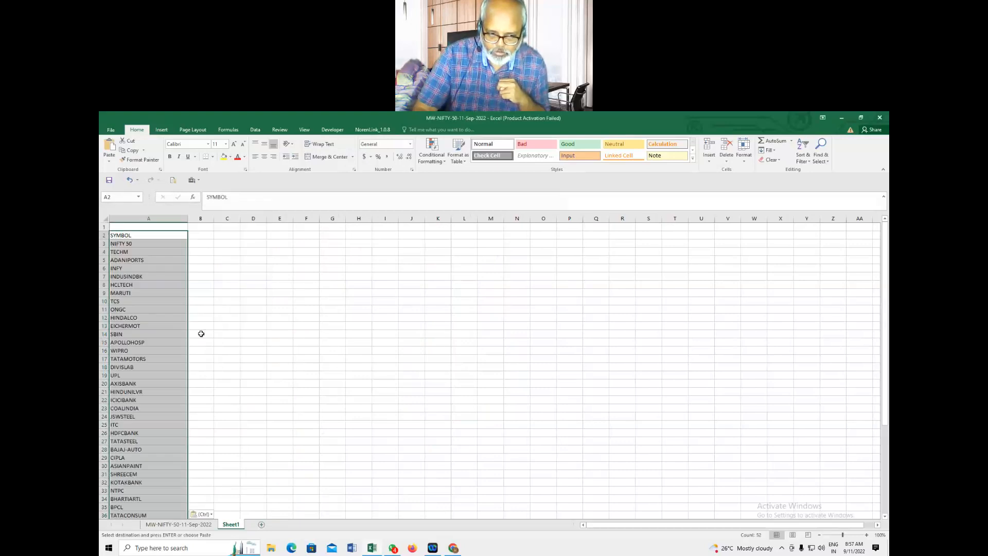
Add a filter to the SYMBOL header in A2 and sort the symbols from A to Z.
left_click(137, 235)
left_click(806, 153)
left_click(816, 207)
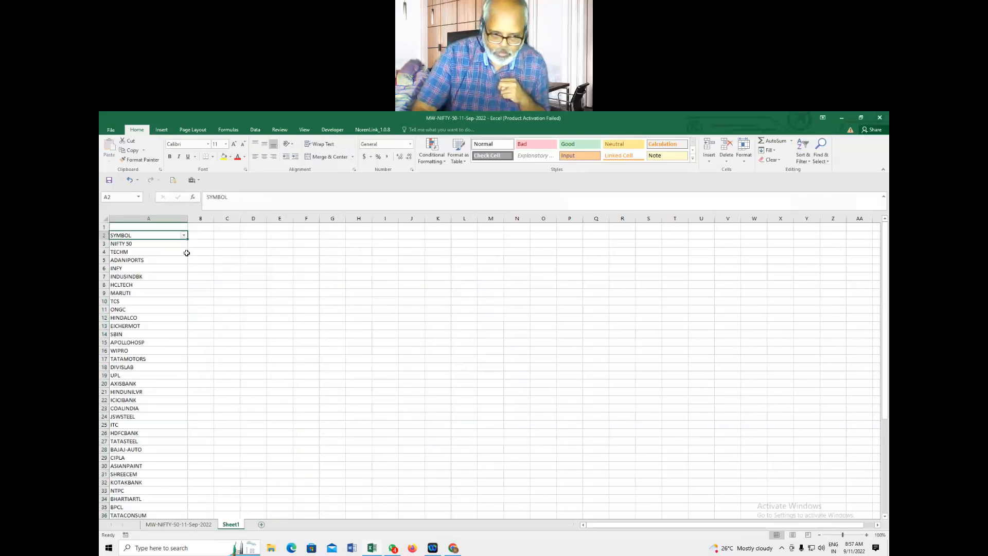
left_click(184, 235)
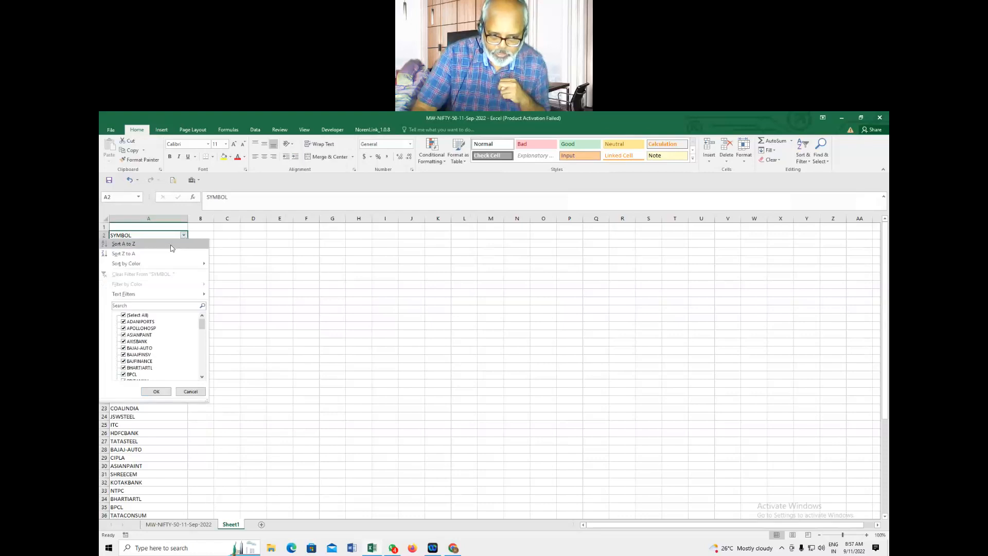
left_click(171, 244)
left_click(251, 309)
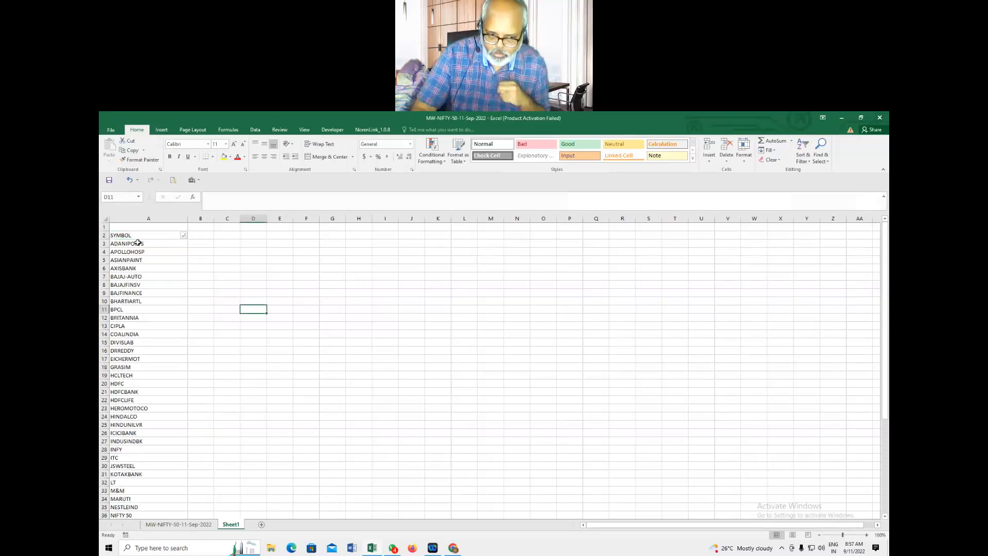
Delete row 36, which holds the NIFTY 50 index entry, from the sorted symbol list.
left_click(138, 242)
scroll(301, 311, "down", 9)
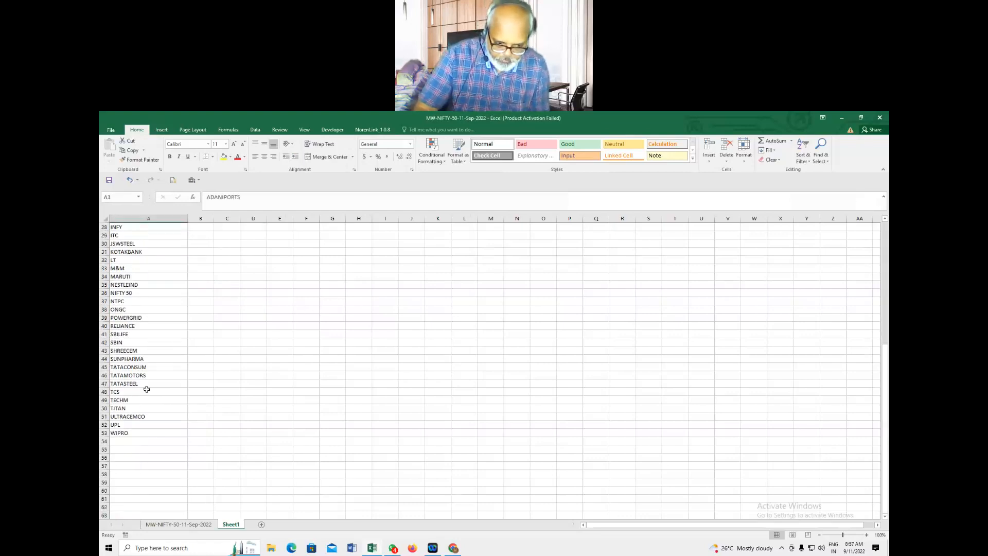
scroll(119, 368, "up", 1)
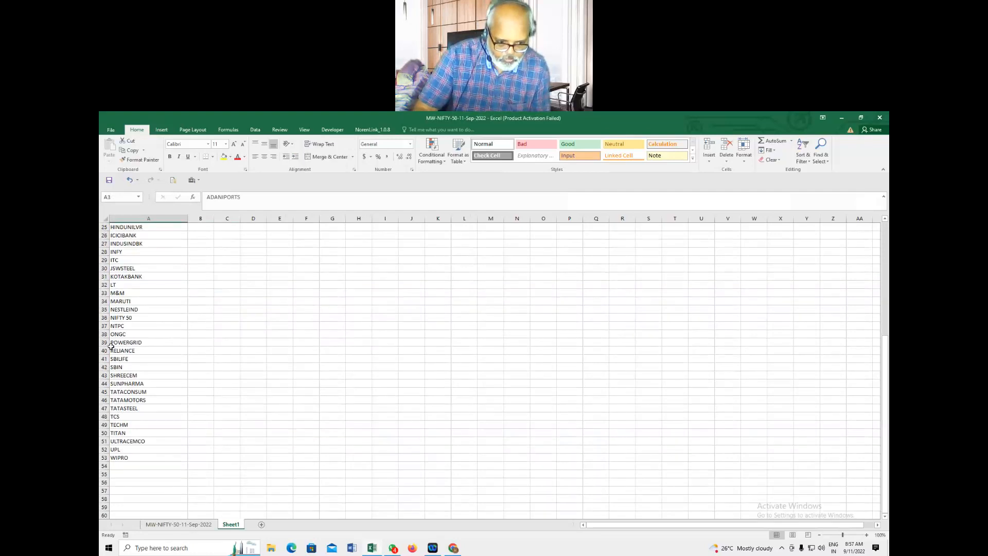
left_click(104, 316)
right_click(104, 316)
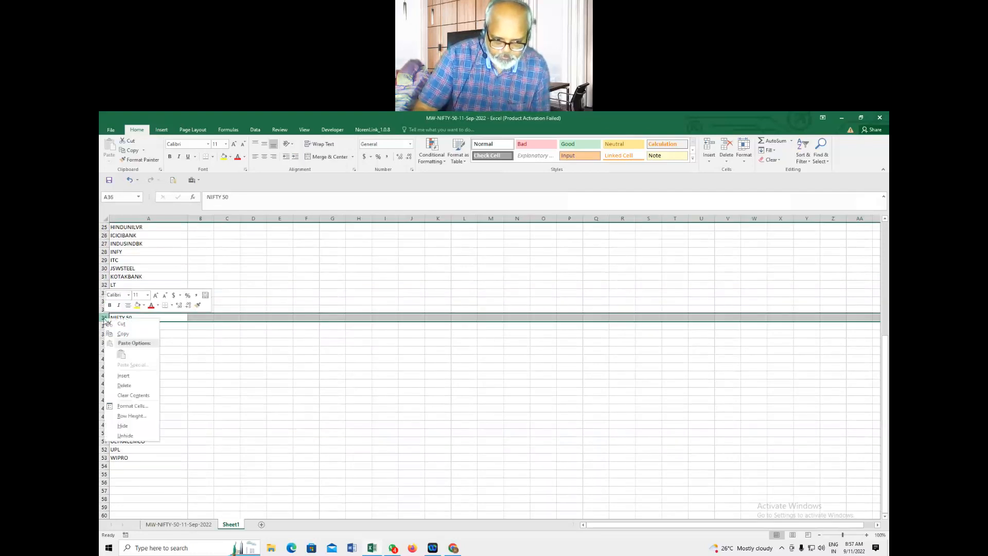
left_click(124, 385)
left_click(254, 351)
Copy the stock symbols in A3:A52, from ADANIPORTS to WIPRO, without the header.
scroll(222, 335, "up", 8)
left_click_drag(143, 244, 143, 508)
right_click(136, 329)
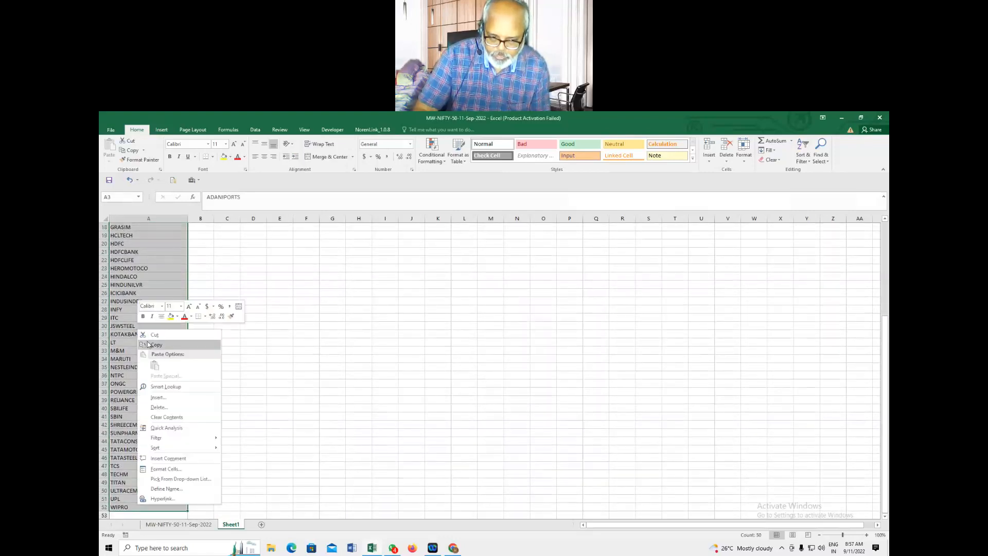
left_click(154, 345)
scroll(263, 414, "up", 3)
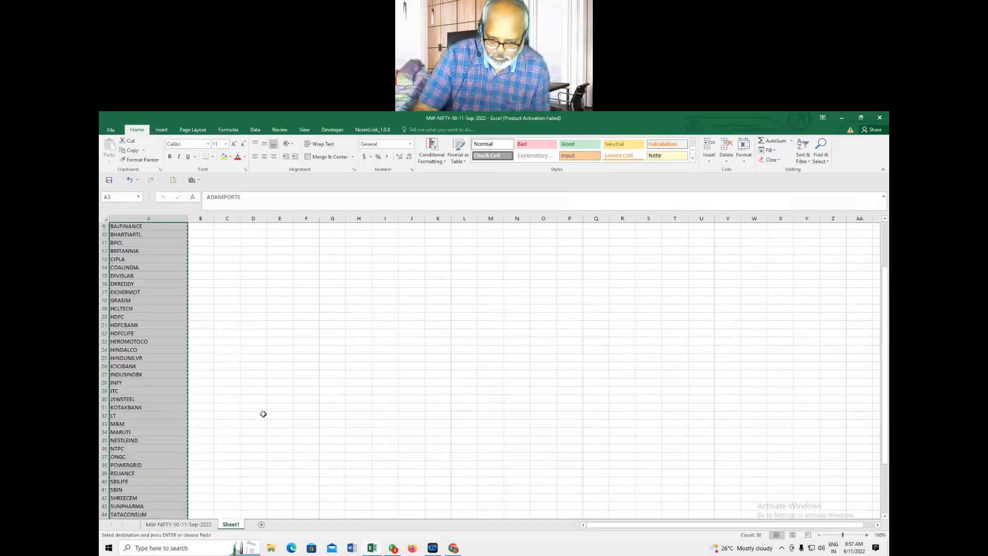
Switch to the Selection Of stock for Investment sheet in Google Sheets and paste the symbols into the Stock column from C2.
left_click(454, 548)
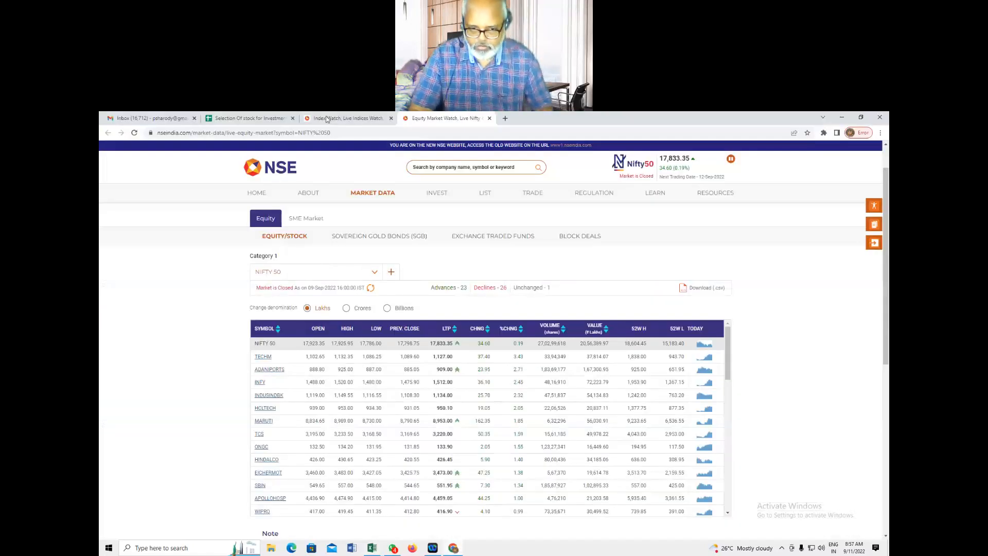
left_click(248, 118)
left_click(216, 219)
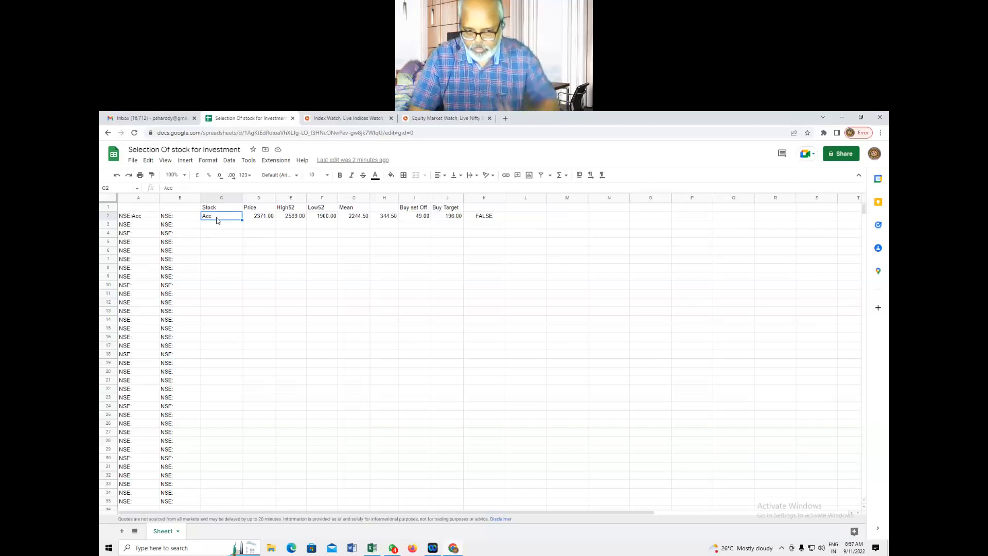
key("ctrl+v")
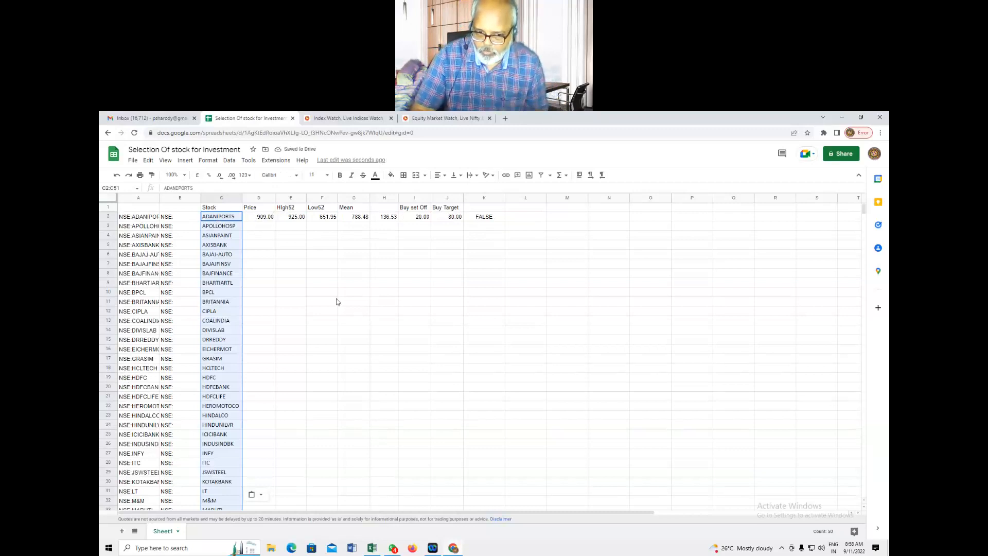
Copy the price, mean, buy target and signal formulas in D2:K2 to every stock row from 3 to 51.
key("Right")
key("shift+Right")
key("shift+Right")
key("shift+Right")
key("shift+Right")
key("shift+Right")
key("shift+Right")
key("shift+Right")
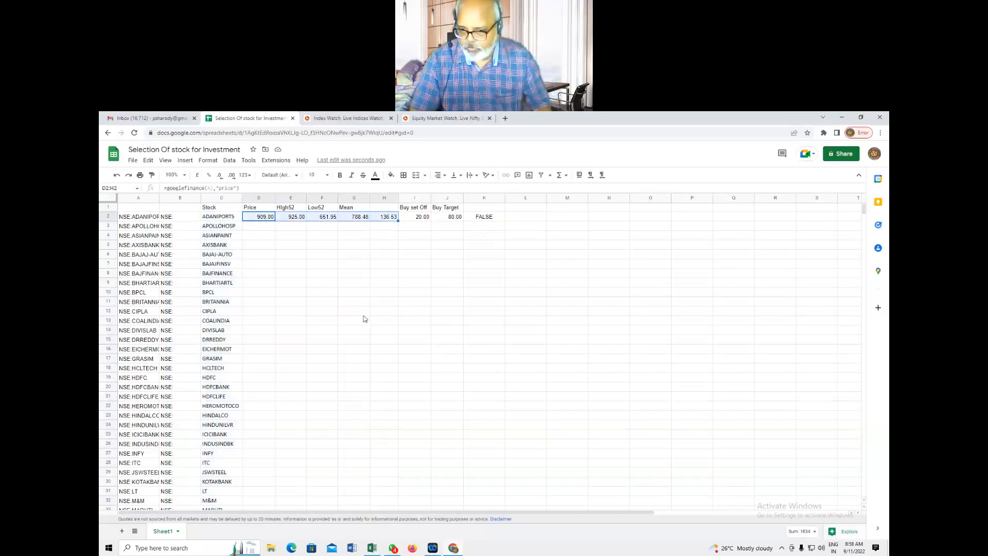
key("ctrl+c")
key("Down")
key("ctrl+v")
key("Down")
key("ctrl+v")
key("Down")
key("ctrl+v")
key("Down")
key("ctrl+v")
key("Down")
key("ctrl+v")
key("Down")
key("ctrl+v")
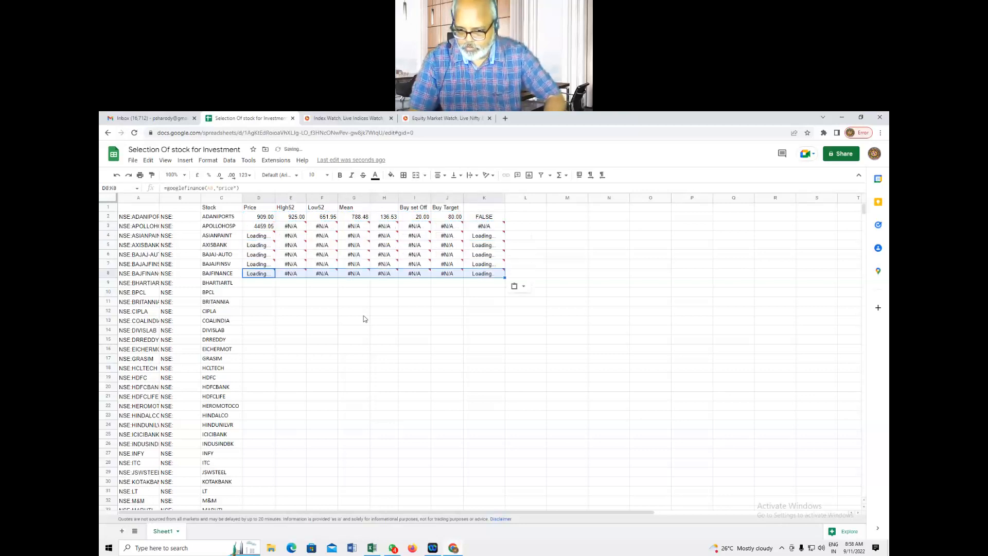
key("Down")
key("ctrl+v")
key("Down")
key("ctrl+v")
key("Down")
key("ctrl+v")
key("Down")
key("ctrl+v")
key("Down")
key("ctrl+v")
key("Down")
key("ctrl+v")
key("Down")
key("ctrl+v")
key("Down")
key("ctrl+v")
key("Down")
key("ctrl+v")
key("Down")
key("ctrl+v")
key("Down")
key("ctrl+v")
key("Down")
key("ctrl+v")
key("Down")
key("ctrl+v")
key("Down")
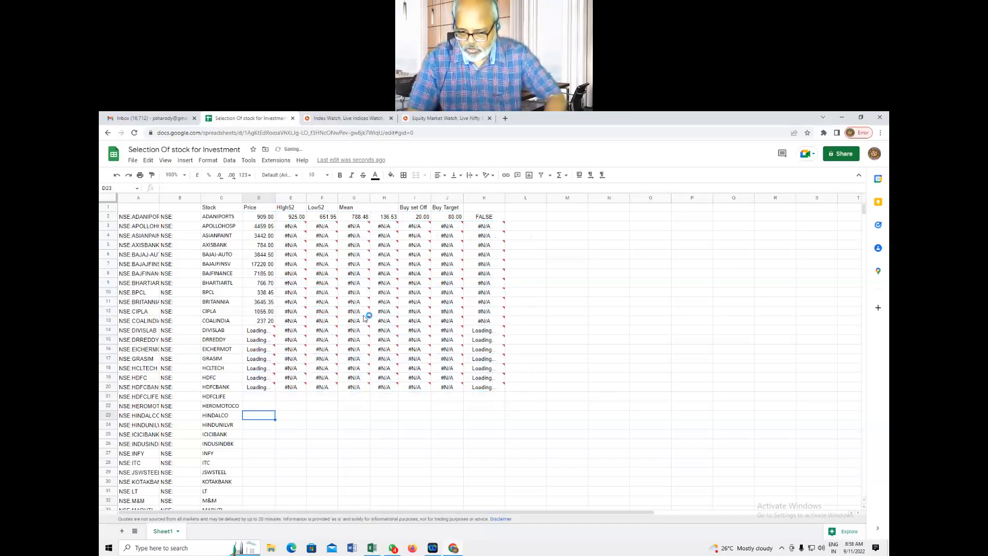
key("ctrl+v")
key("Down")
key("ctrl+v")
key("Down")
key("ctrl+v")
key("Down")
key("ctrl+v")
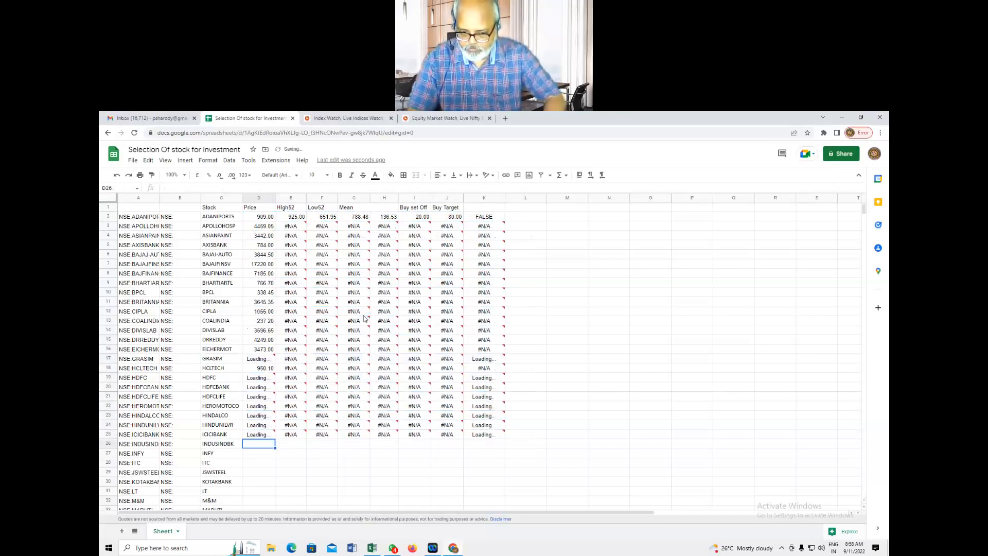
key("Down")
key("ctrl+v")
key("Down")
key("ctrl+v")
key("Down")
key("ctrl+v")
key("Down")
key("ctrl+v")
key("Down")
key("ctrl+v")
key("Down")
key("ctrl+v")
key("Down")
key("ctrl+v")
key("Down")
key("ctrl+v")
key("Down")
key("ctrl+v")
key("Down")
key("ctrl+v")
key("Down")
key("ctrl+v")
key("Down")
key("ctrl+v")
key("Down")
key("ctrl+v")
key("Down")
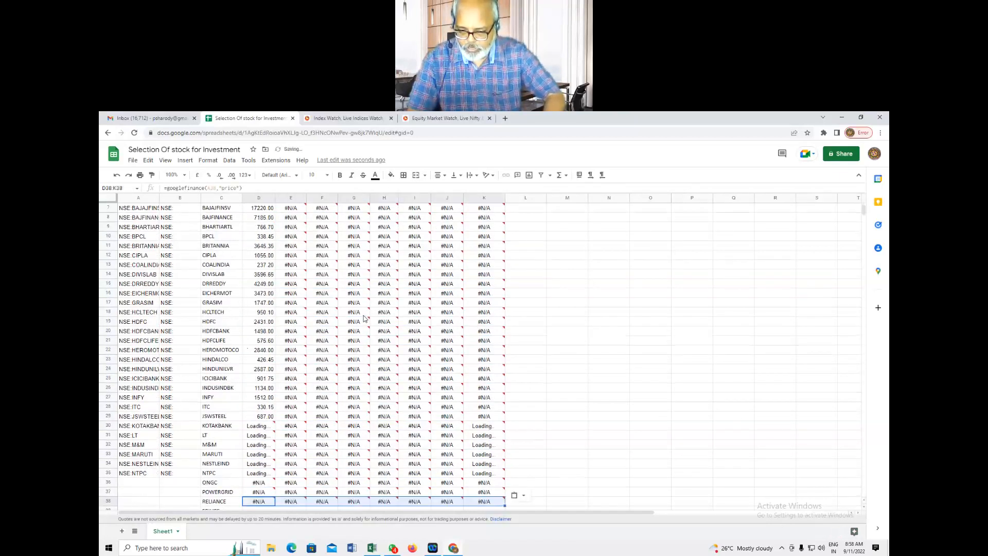
key("ctrl+v")
key("Down")
key("ctrl+v")
key("Down")
key("ctrl+v")
key("Down")
key("ctrl+v")
key("Down")
key("ctrl+v")
key("Down")
key("ctrl+v")
key("Down")
key("ctrl+v")
key("Down")
key("ctrl+v")
key("Down")
key("ctrl+v")
key("Down")
key("ctrl+v")
key("Down")
key("ctrl+v")
key("Down")
key("ctrl+v")
key("Down")
key("ctrl+v")
key("Down")
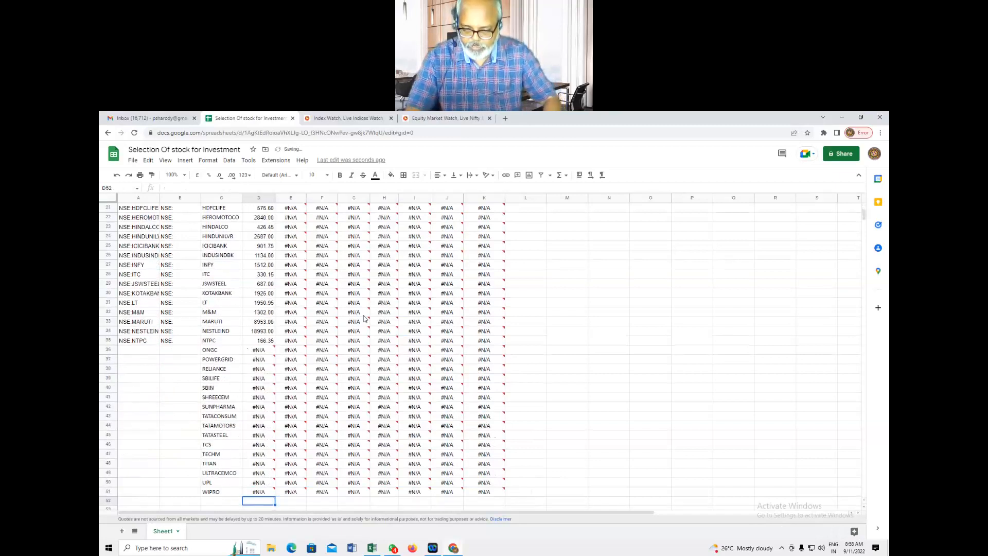
Copy the concatenated symbol formula and NSE: prefix in A35:B35 to rows 36 to 48, from ONGC to TITAN.
key("Left")
key("Left")
key("Left")
key("Up")
key("Up")
key("Up")
key("Up")
key("Up")
key("Up")
key("Up")
key("Up")
key("Up")
key("Up")
key("Up")
key("Up")
key("Up")
key("Up")
key("Up")
key("Up")
key("Up")
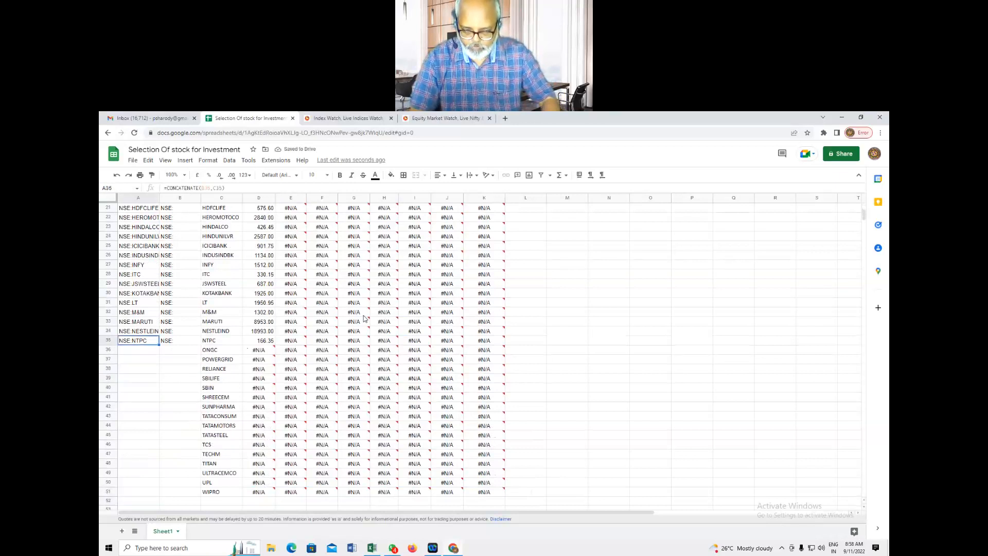
key("shift+Right")
key("ctrl+c")
key("Down")
key("ctrl+v")
key("Down")
key("ctrl+v")
key("Down")
key("ctrl+v")
key("Down")
key("ctrl+v")
key("Down")
key("ctrl+v")
key("Down")
key("ctrl+v")
key("Down")
key("ctrl+v")
key("Down")
key("ctrl+v")
key("Down")
key("ctrl+v")
key("Down")
key("ctrl+v")
key("Down")
key("ctrl+v")
key("Down")
key("ctrl+v")
key("Down")
key("ctrl+Down")
key("ctrl+v")
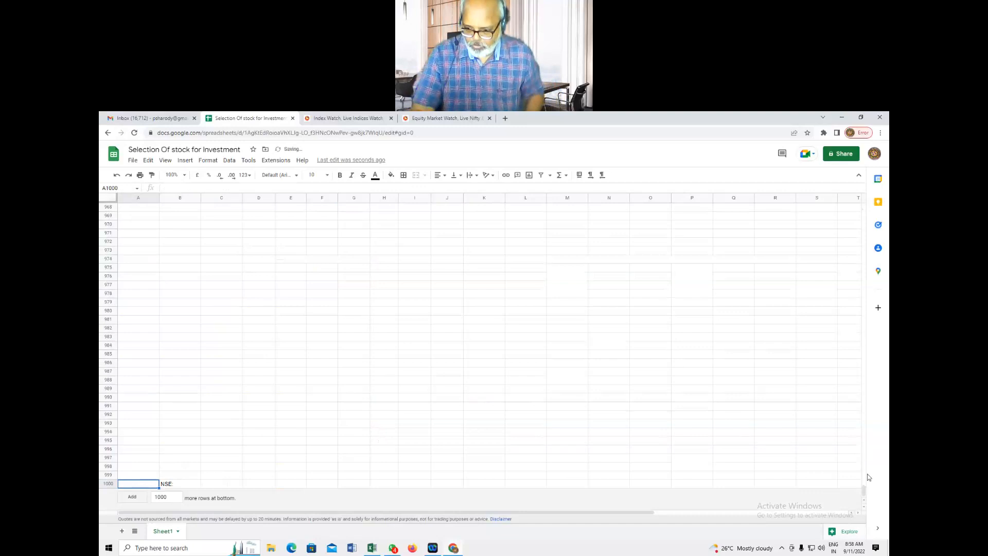
Copy the symbol formula and NSE: prefix in A48:B48 to rows 49 to 51 for ULTRACEMCO, UPL and WIPRO.
left_click_drag(865, 489, 865, 207)
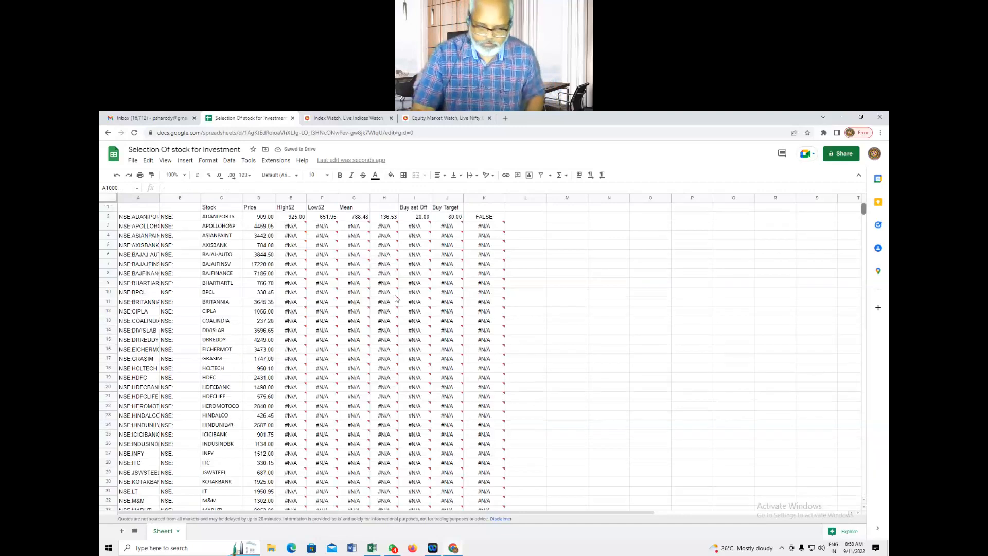
scroll(282, 316, "down", 5)
left_click(131, 303)
key("shift+Right")
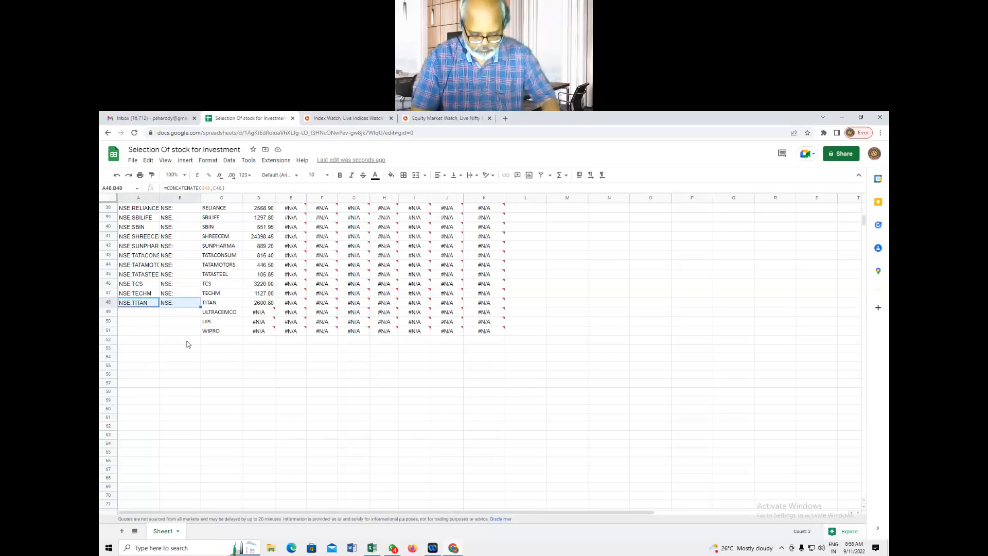
key("ctrl+c")
key("Down")
key("ctrl+v")
key("Down")
key("ctrl+v")
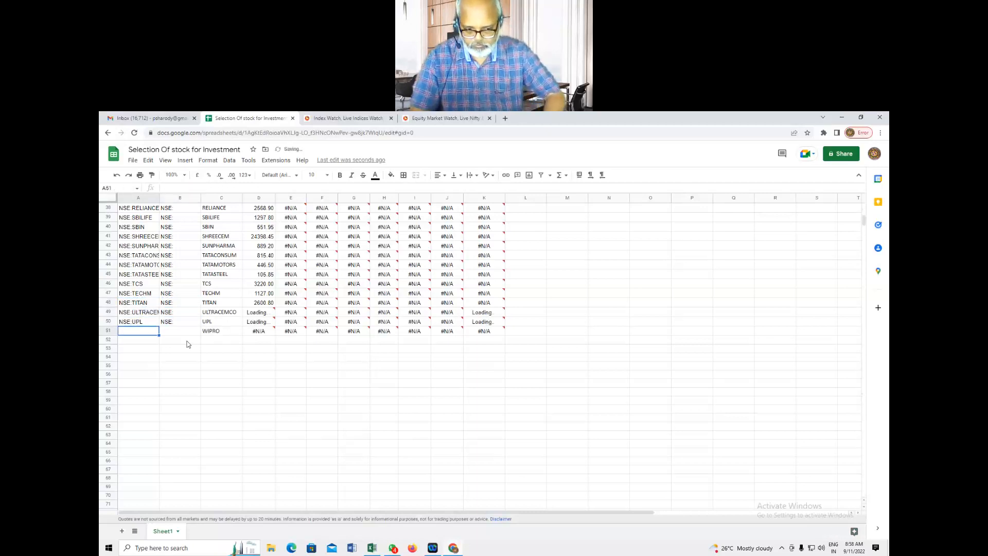
key("Down")
key("ctrl+v")
Make the header references absolute in the High52 and Low52 GOOGLEFINANCE formulas in E2 and F2, using $E$1 and $F$1.
scroll(508, 369, "up", 12)
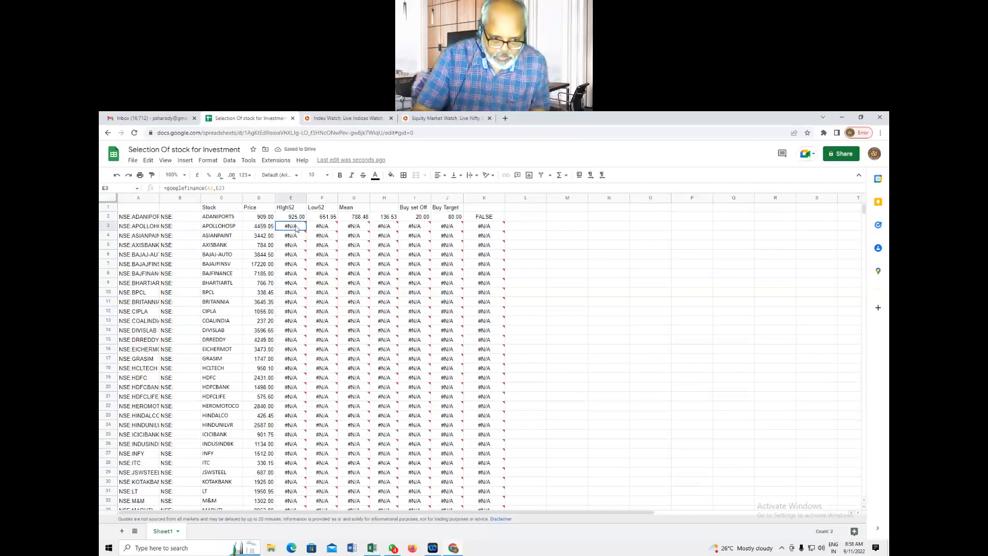
left_click(296, 228)
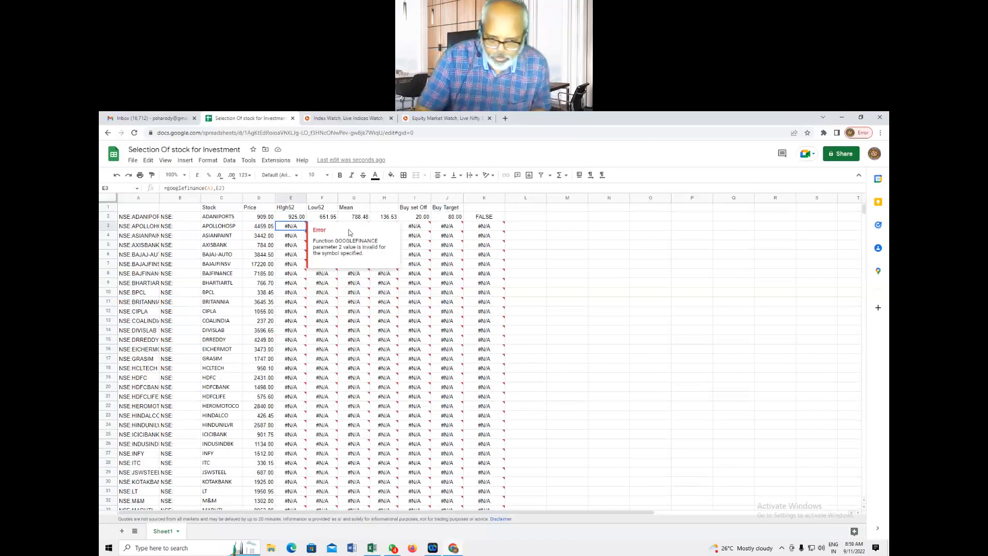
left_click(293, 218)
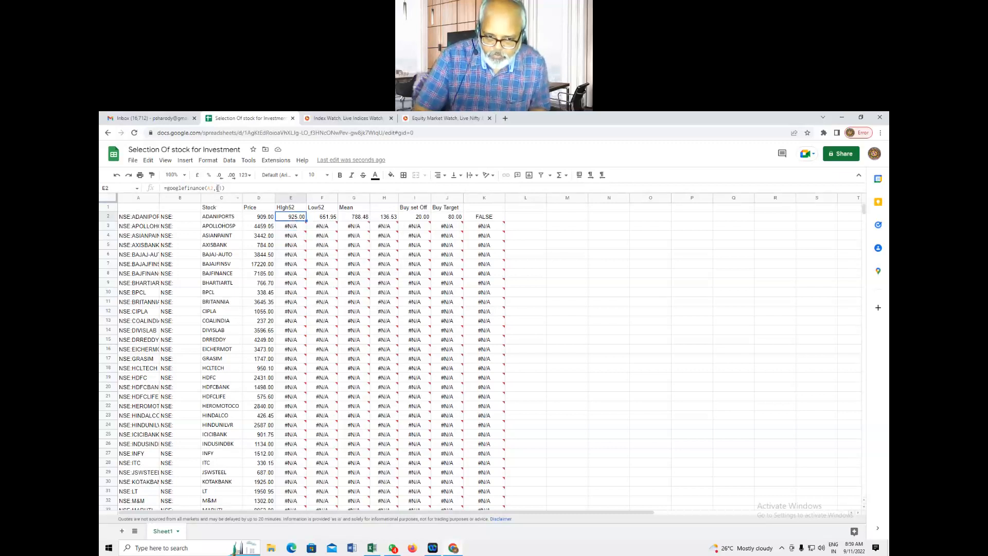
left_click(219, 188)
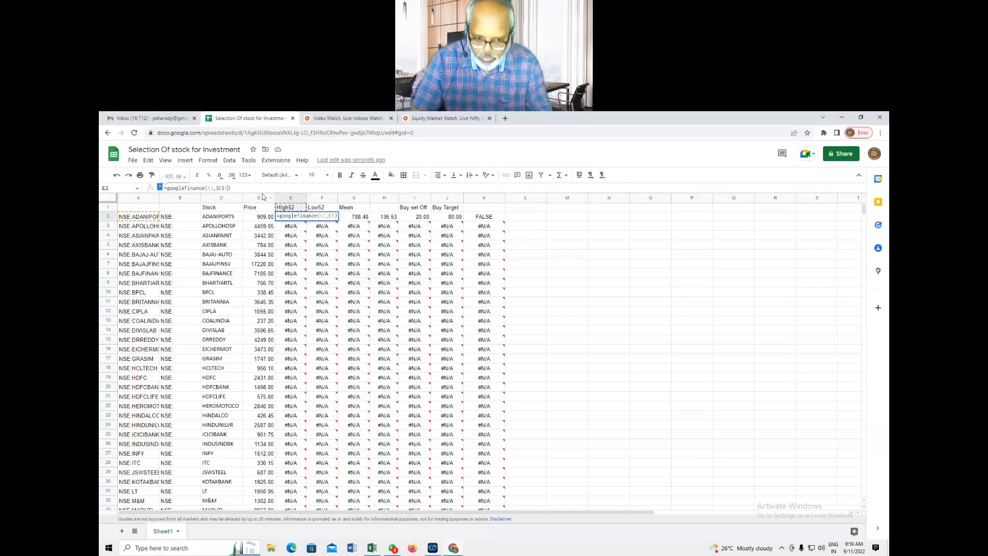
key("Tab")
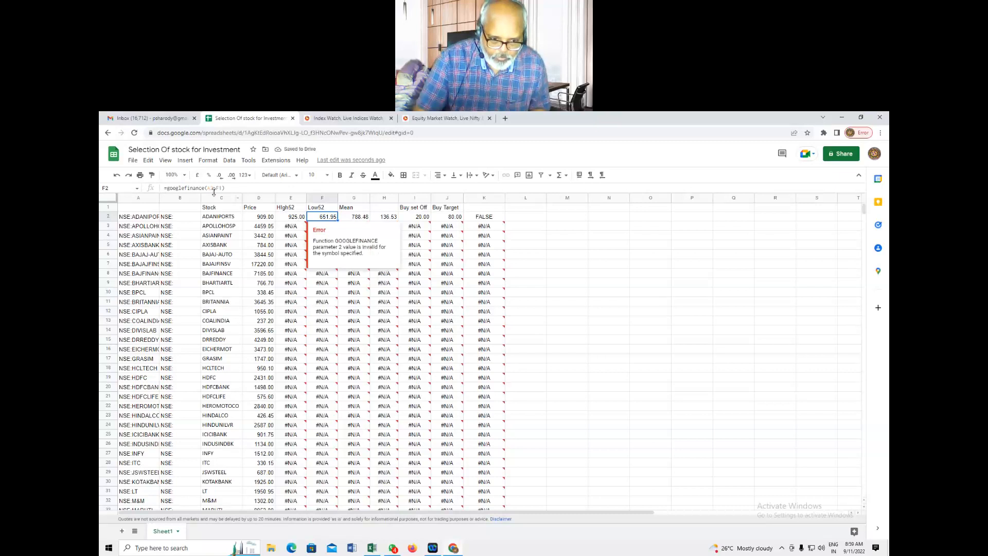
left_click(220, 187)
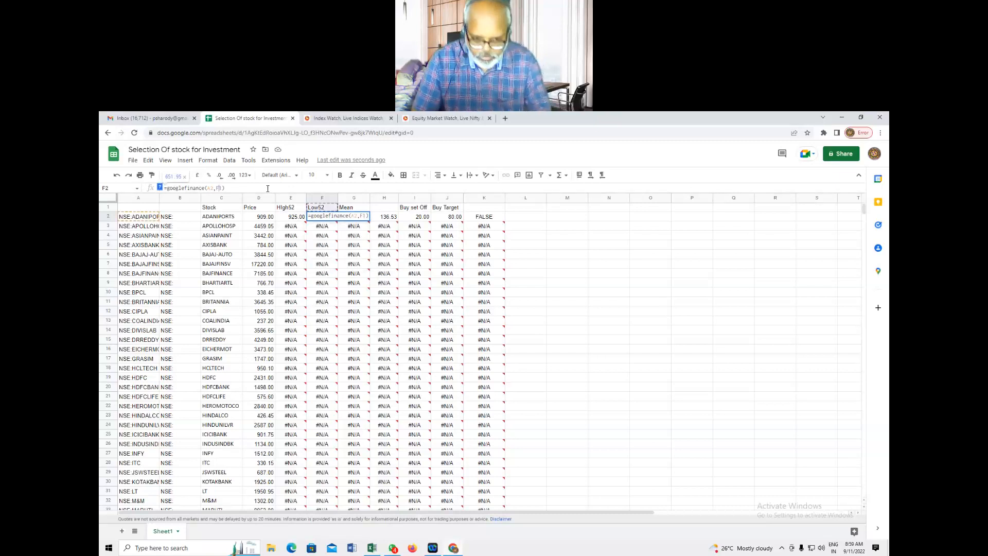
key("Return")
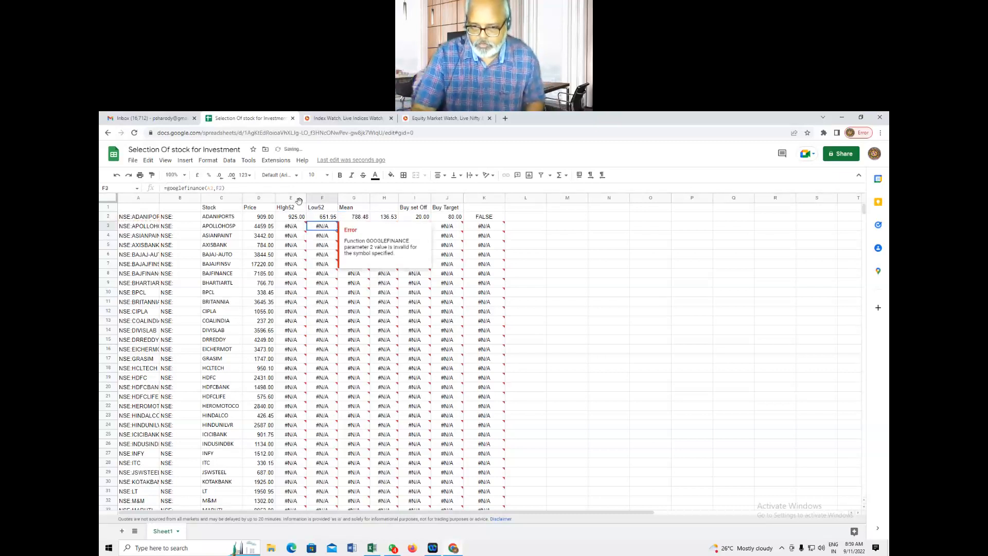
left_click(296, 226)
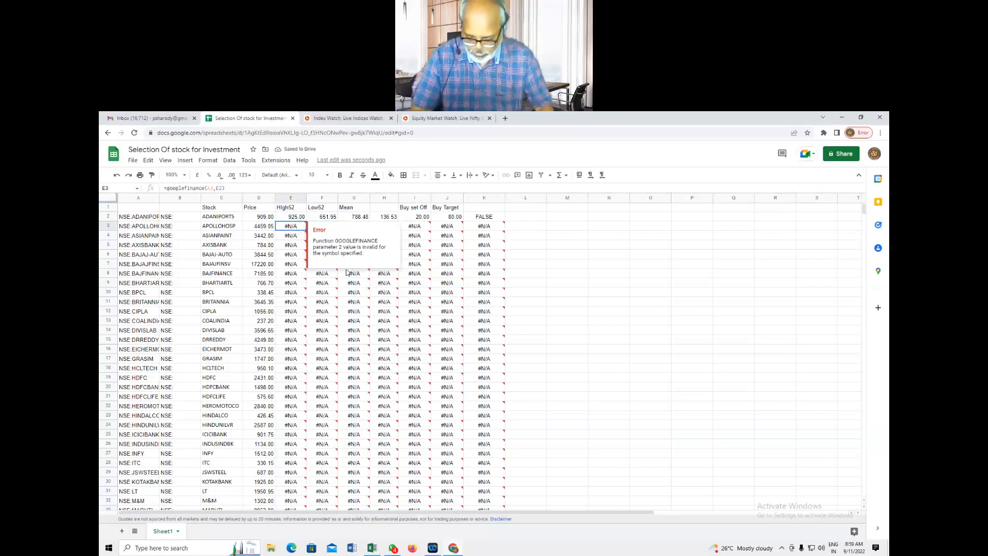
key("shift+Right")
key("ctrl+c")
key("Down")
key("Down")
key("Down")
key("ctrl+v")
key("Up")
key("Up")
key("Up")
key("Up")
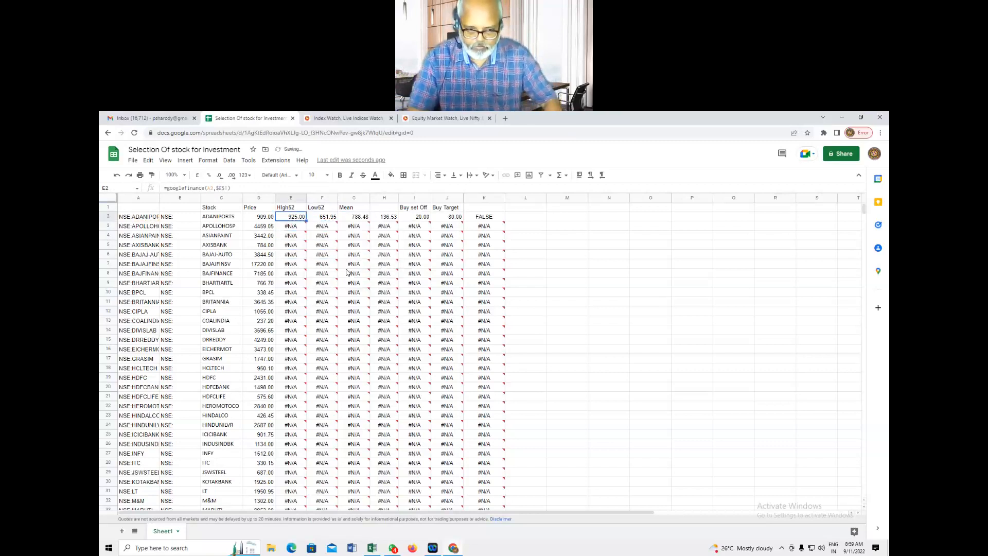
Copy the corrected High52 and Low52 formulas in E2:F2 down to the stock rows 3 to 44.
left_click(325, 220)
key("shift+Left")
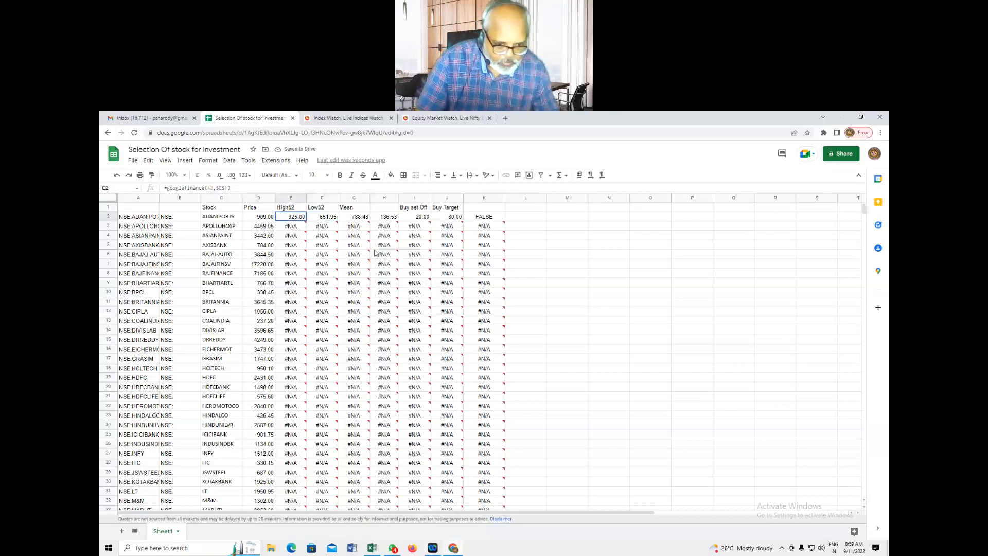
key("ctrl+c")
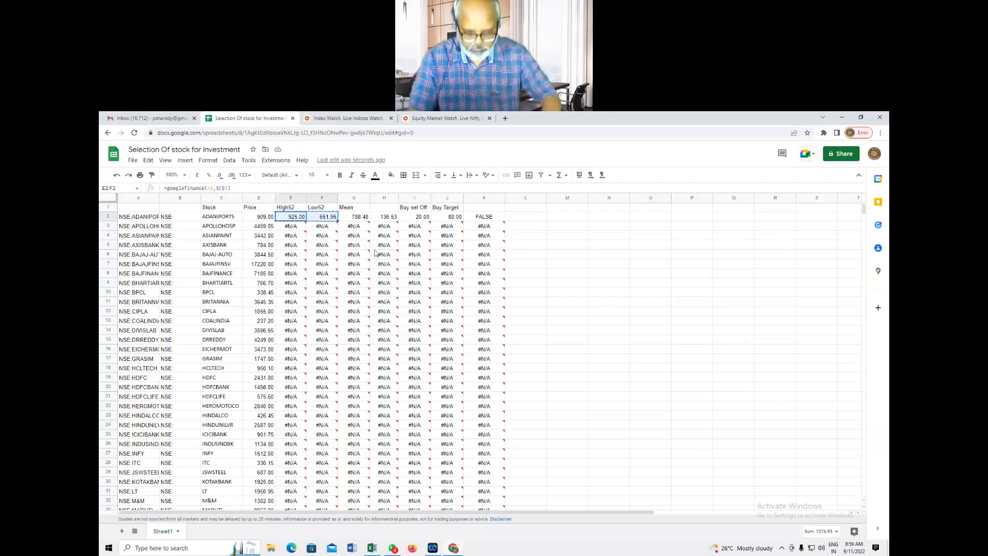
key("Down")
key("ctrl+v")
key("Down")
key("ctrl+v")
key("Down")
key("ctrl+v")
key("Down")
key("ctrl+v")
key("Down")
key("ctrl+v")
key("Down")
key("ctrl+v")
key("Down")
key("ctrl+v")
key("Down")
key("ctrl+v")
key("Down")
key("ctrl+v")
key("Down")
key("ctrl+v")
key("Down")
key("ctrl+v")
key("Down")
key("ctrl+v")
key("Down")
key("ctrl+v")
key("Down")
key("ctrl+v")
key("Down")
key("ctrl+v")
key("Down")
key("ctrl+v")
key("Down")
key("ctrl+v")
key("Down")
key("ctrl+v")
key("Down")
key("ctrl+v")
key("Down")
key("ctrl+v")
key("Down")
key("ctrl+v")
key("Down")
key("ctrl+v")
key("Down")
key("ctrl+v")
key("Down")
key("ctrl+v")
key("Down")
key("ctrl+v")
key("Down")
key("ctrl+v")
key("Down")
key("ctrl+v")
key("Down")
key("ctrl+v")
key("Down")
key("ctrl+v")
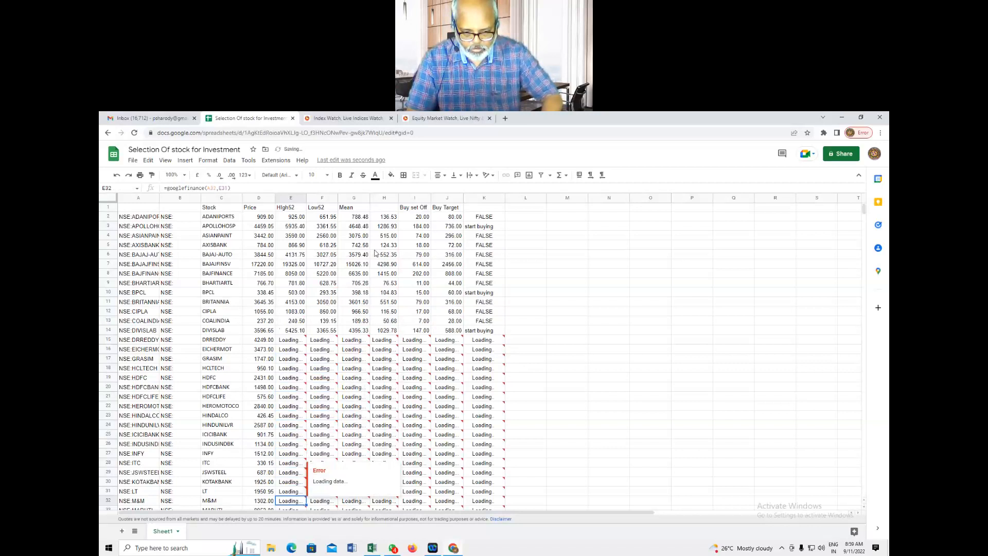
key("Down")
key("ctrl+v")
key("Down")
key("ctrl+v")
key("Down")
key("ctrl+v")
key("Down")
key("ctrl+v")
key("Down")
key("ctrl+v")
key("Down")
key("ctrl+v")
key("Down")
key("ctrl+v")
key("Down")
key("ctrl+v")
key("Down")
key("ctrl+v")
key("Down")
key("ctrl+v")
key("Down")
key("ctrl+v")
key("Down")
key("ctrl+v")
key("Down")
key("ctrl+v")
key("ctrl+v")
key("ctrl+Down")
key("ctrl+v")
key("Down")
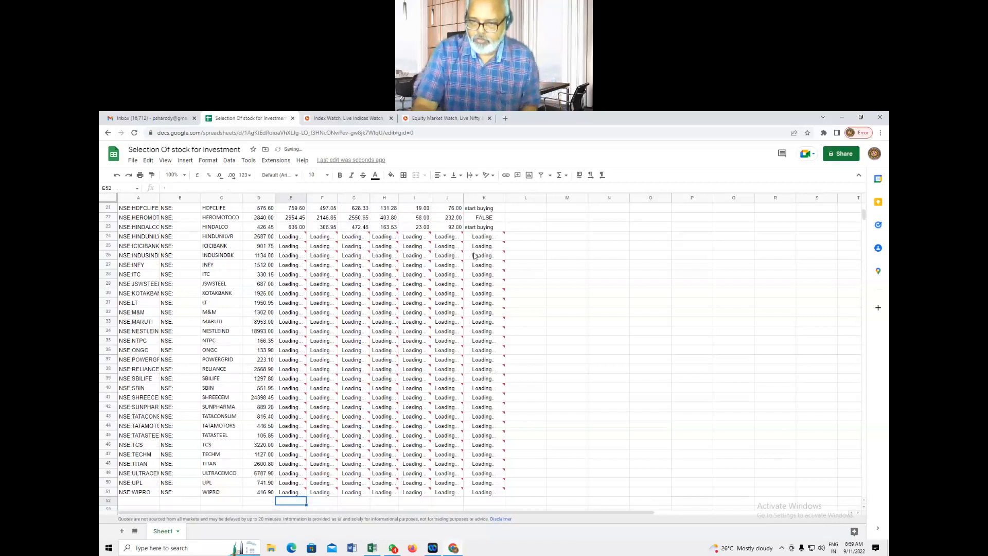
Review the signals in column K row by row to see which stocks are marked "start buying".
scroll(640, 342, "up", 3)
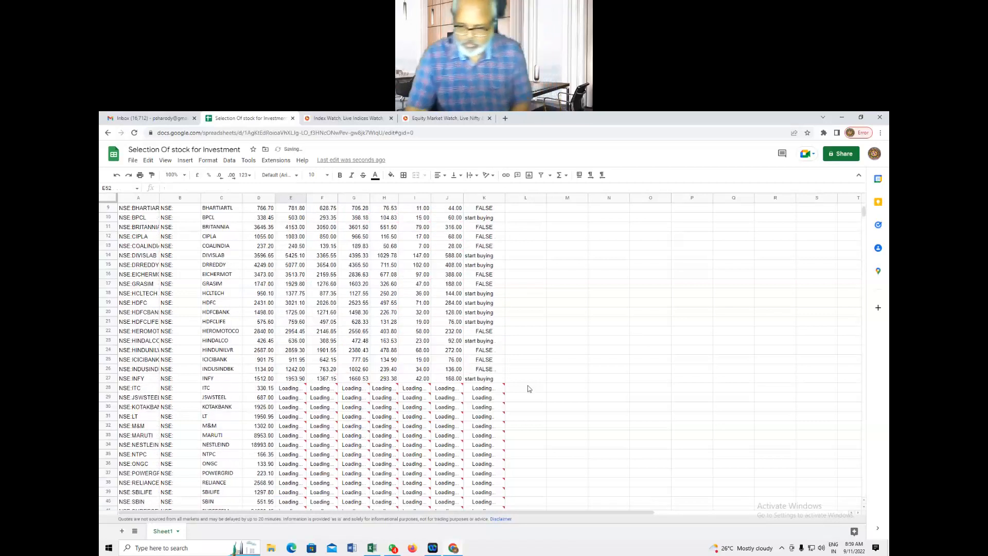
scroll(559, 299, "up", 2)
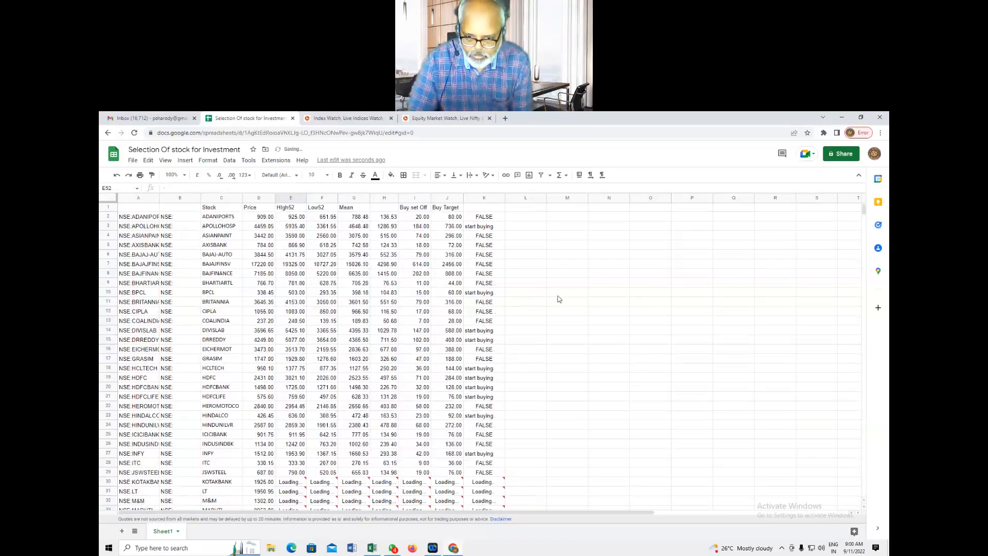
left_click(485, 227)
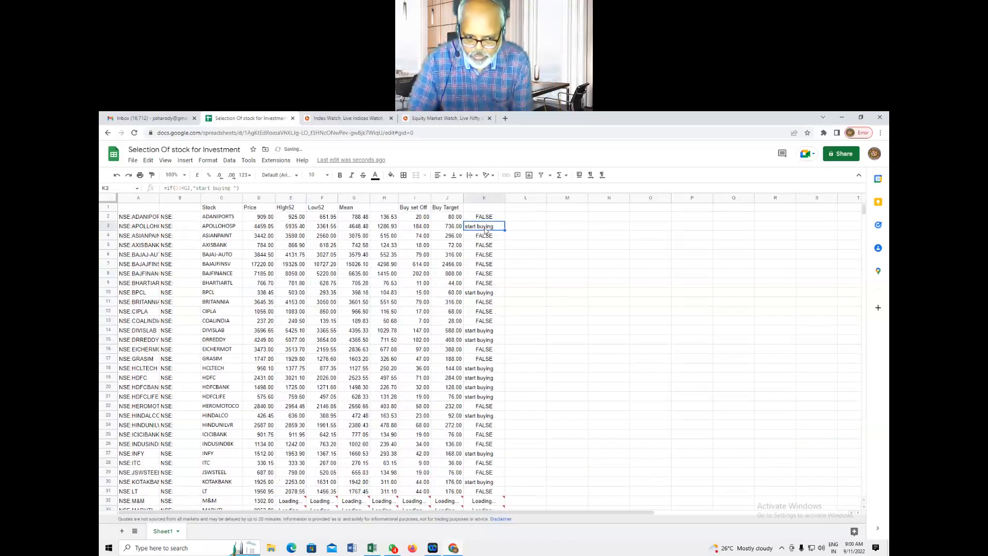
left_click(485, 295)
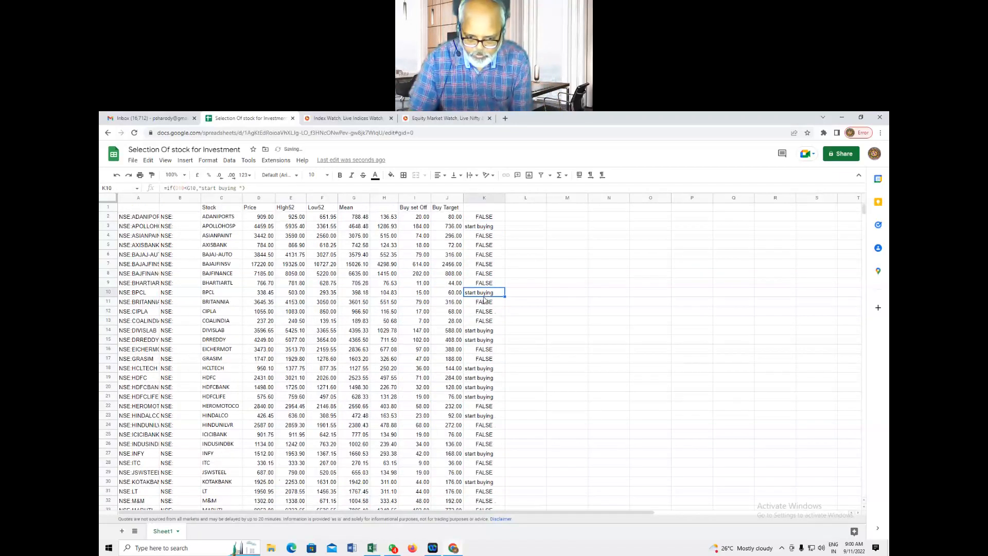
left_click(481, 332)
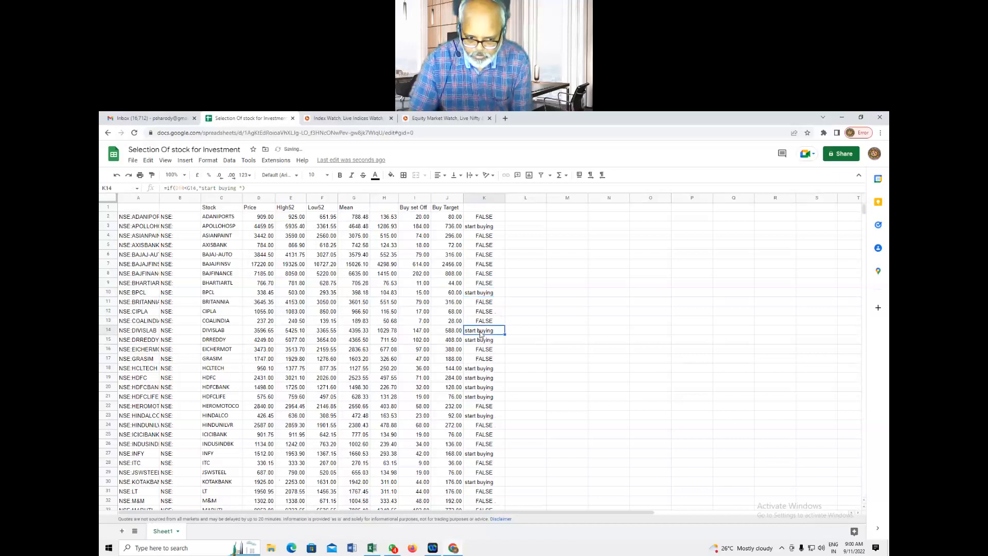
left_click(483, 342)
left_click(484, 371)
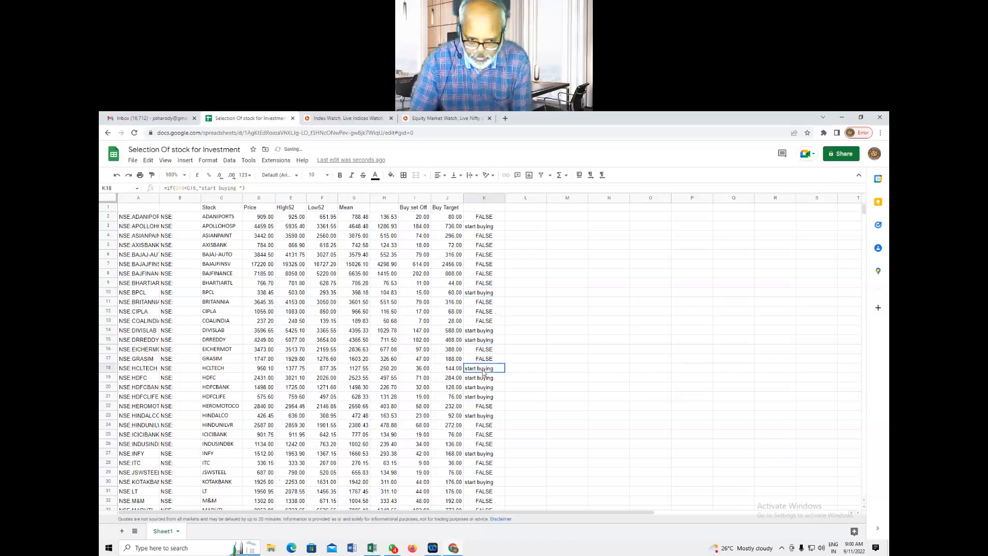
left_click(486, 381)
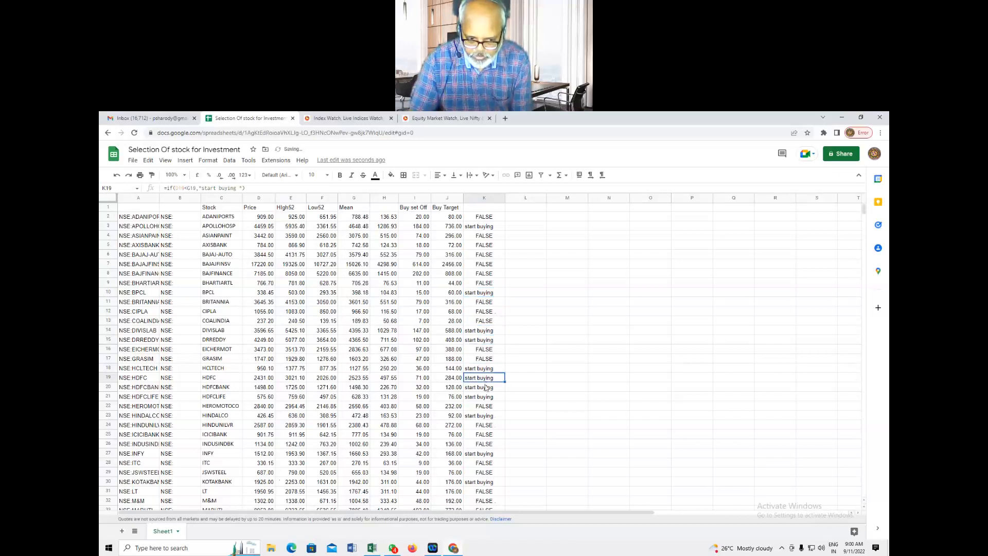
left_click(485, 390)
left_click(487, 400)
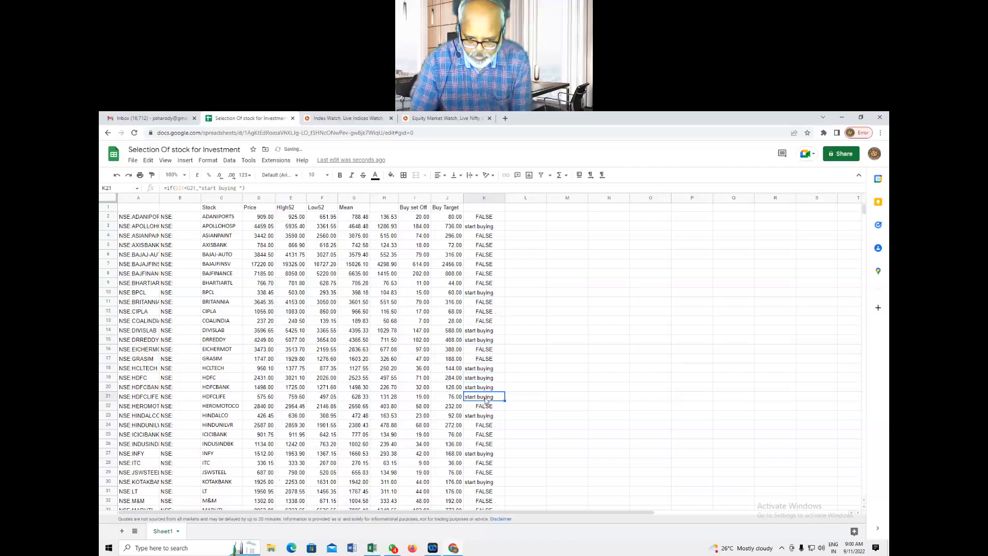
left_click(486, 418)
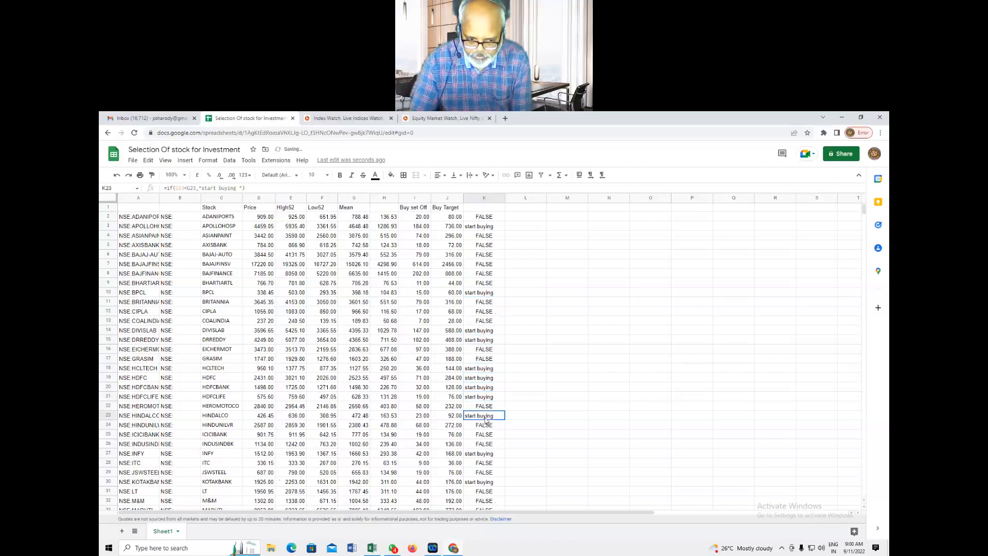
left_click(486, 454)
scroll(476, 407, "down", 3)
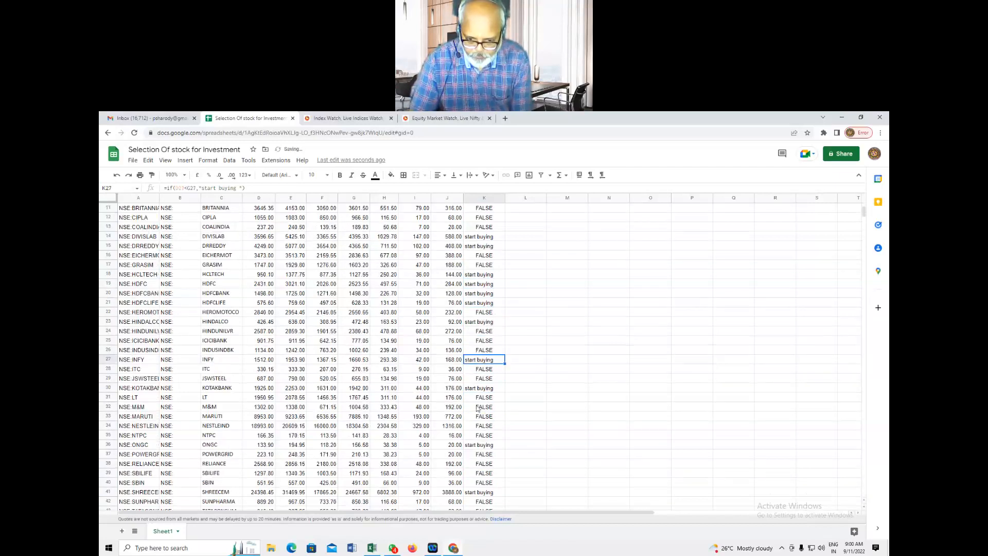
left_click(478, 389)
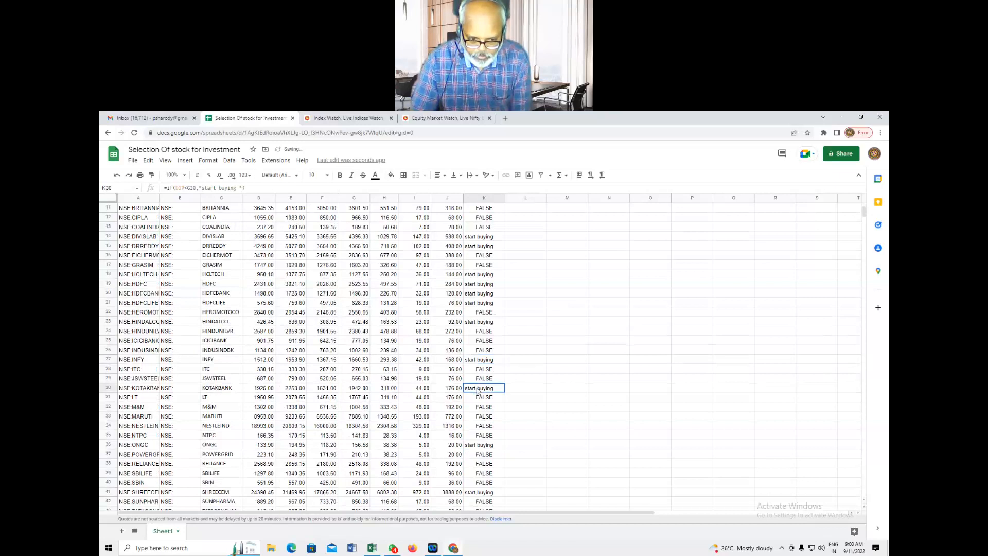
left_click(477, 445)
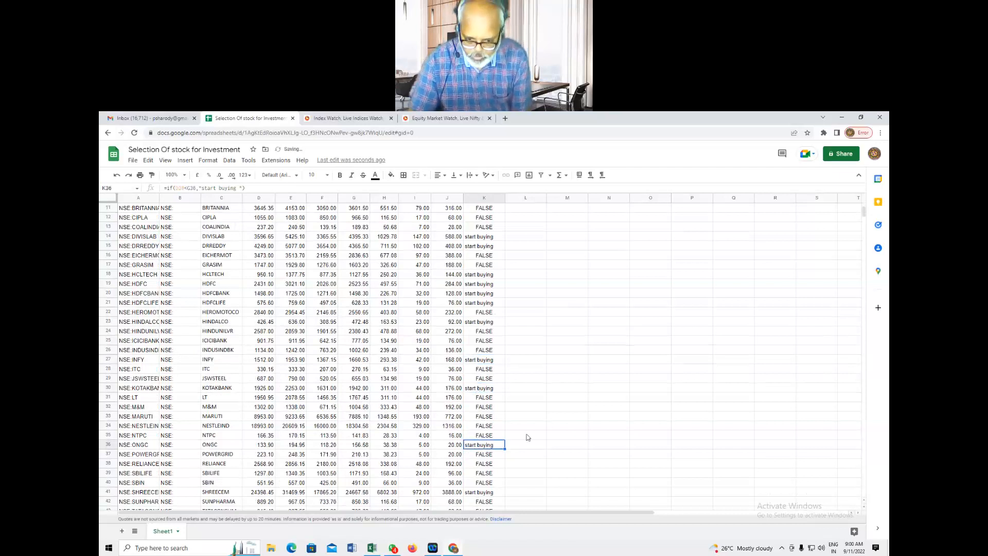
scroll(528, 437, "down", 1)
left_click(473, 447)
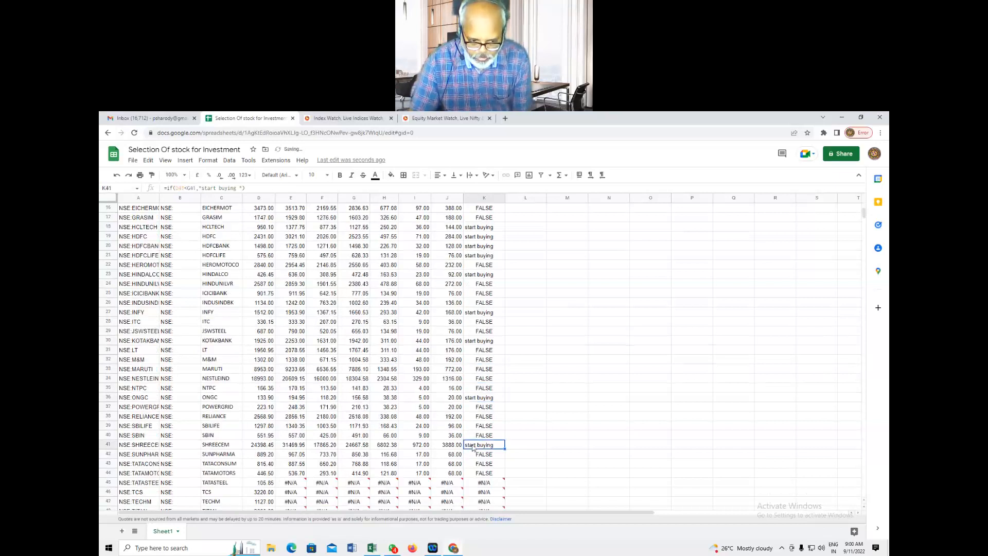
scroll(538, 394, "down", 2)
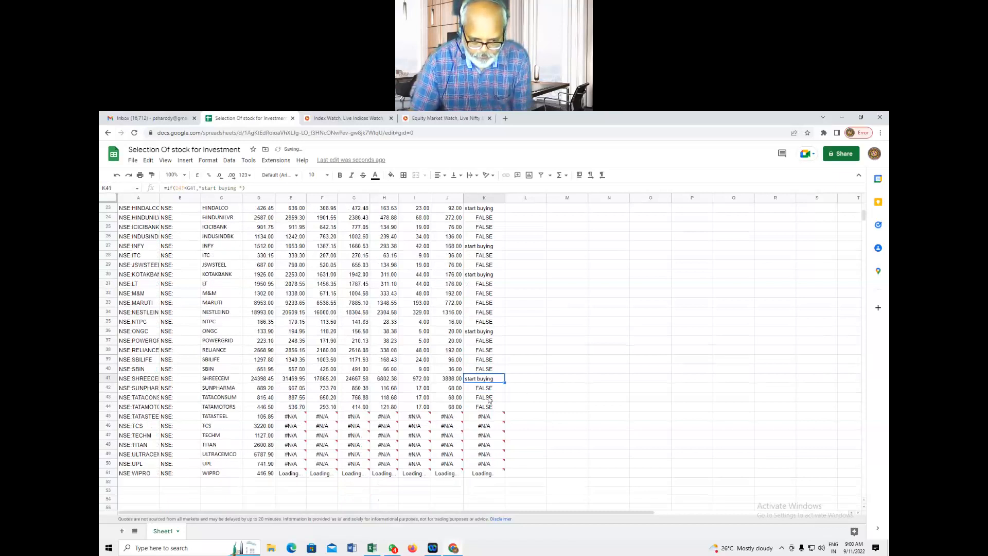
Copy the High52 and Low52 formulas with absolute header references in E44:F44 to rows 45 to 51, from TATASTEEL to WIPRO.
left_click(291, 407)
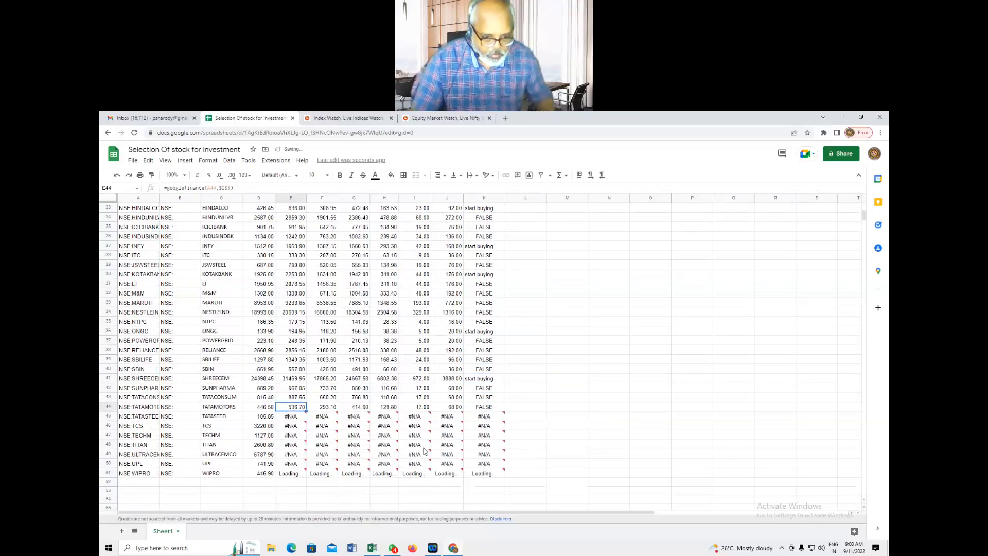
left_click(298, 419)
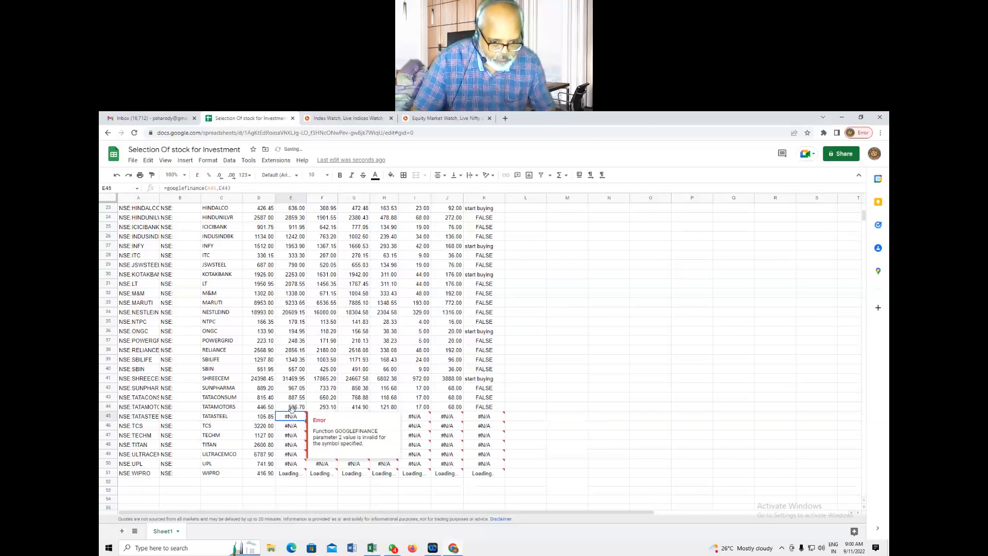
left_click(292, 409)
mouse_move(464, 437)
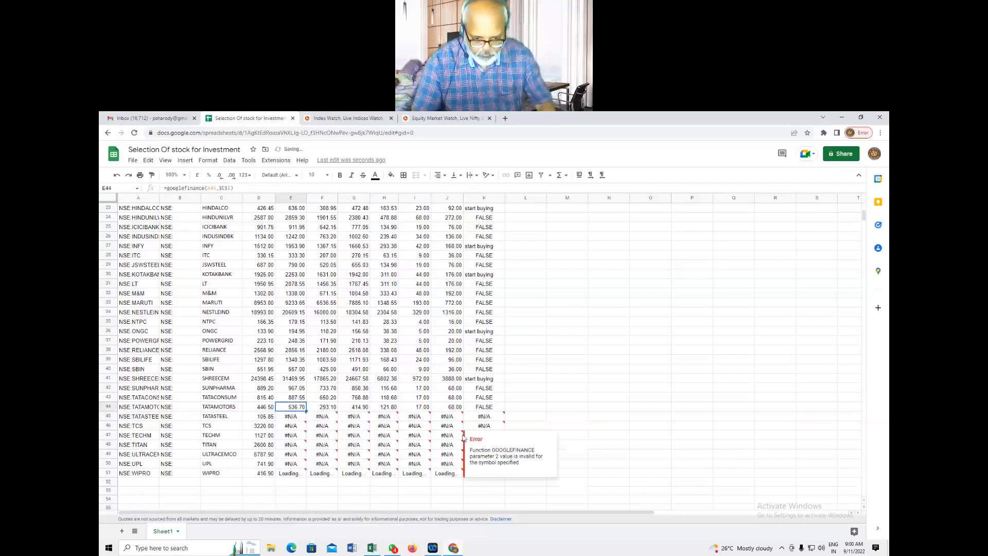
key("shift+Right")
key("Down")
key("ctrl+v")
key("Down")
key("ctrl+v")
key("Down")
key("ctrl+v")
key("Down")
key("ctrl+v")
key("Down")
key("ctrl+v")
key("Down")
key("ctrl+v")
key("Down")
key("ctrl+v")
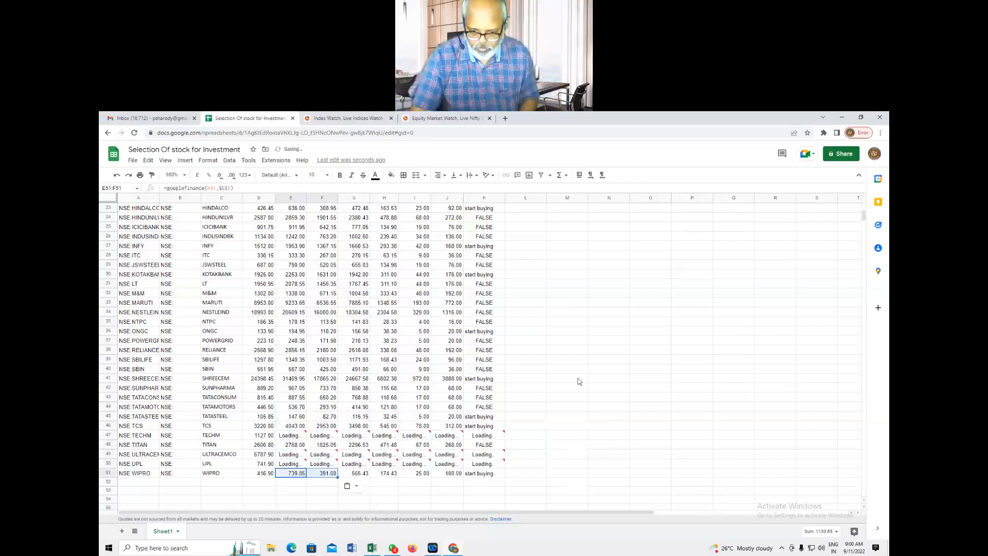
left_click(597, 370)
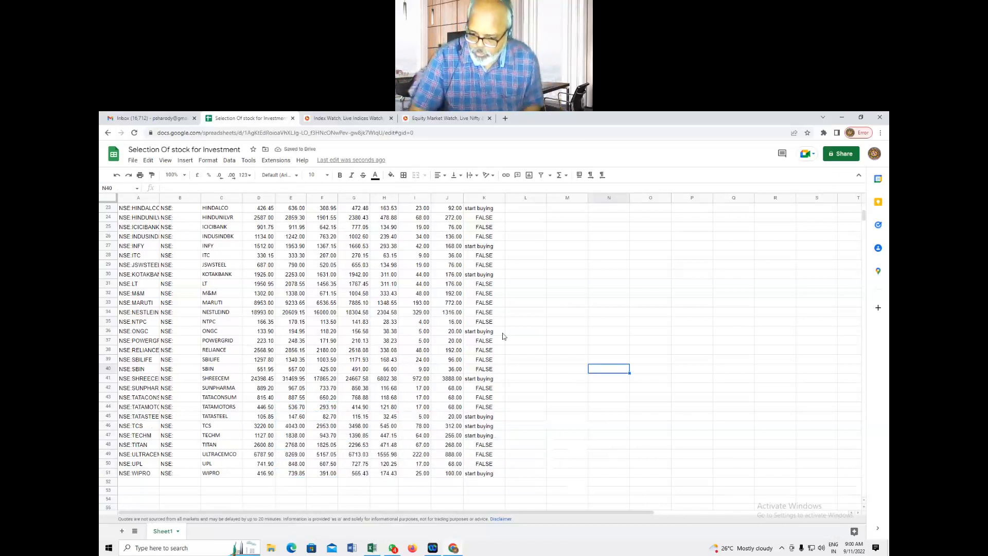
Examine the Buy set Off and Buy Target formulas for APOLLOHOSP in I3 and J3, and look over the whole stock list.
scroll(513, 297, "up", 8)
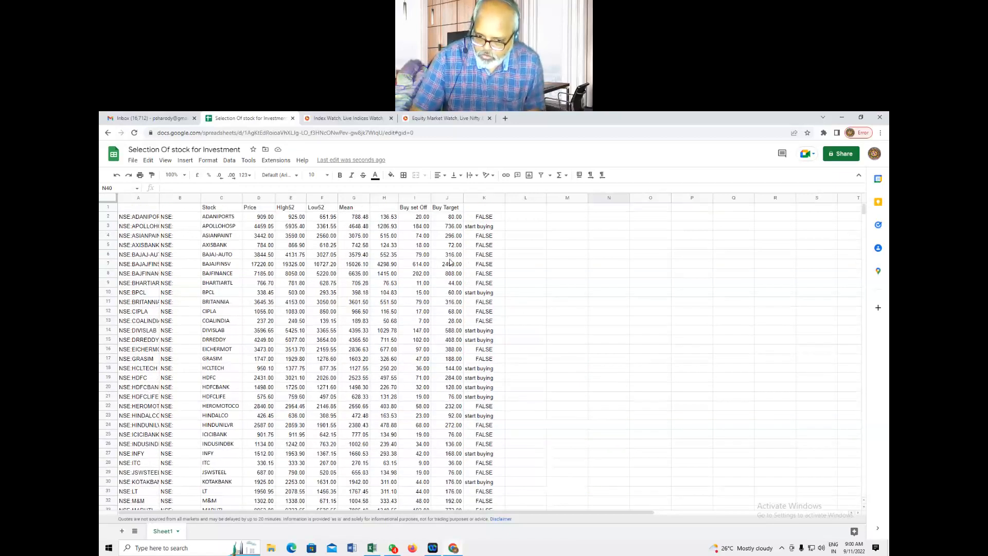
left_click(421, 229)
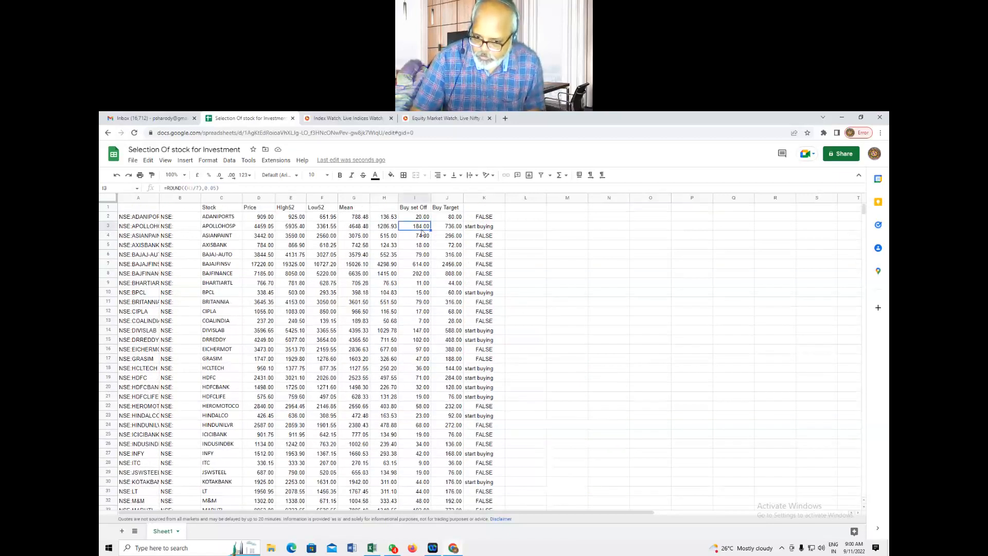
left_click(452, 229)
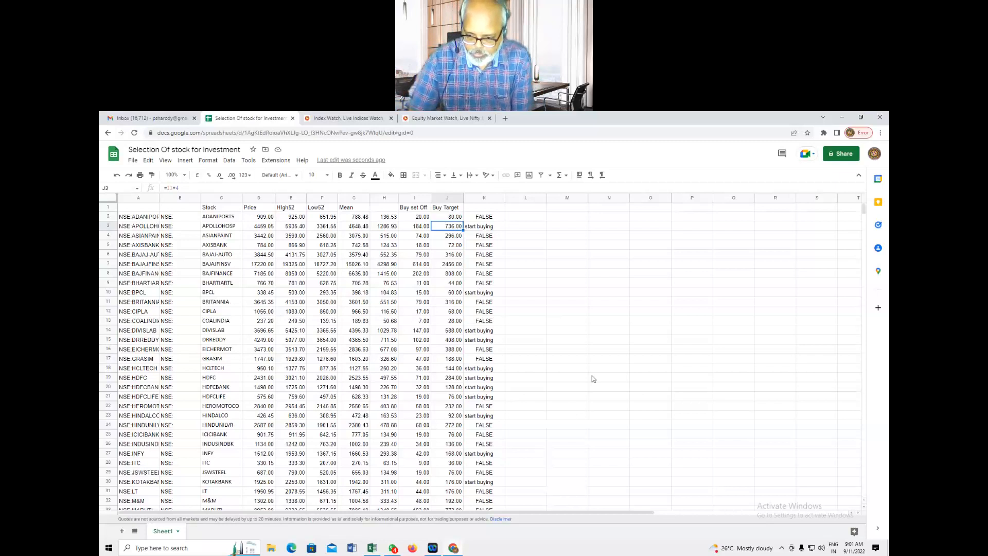
scroll(593, 378, "down", 5)
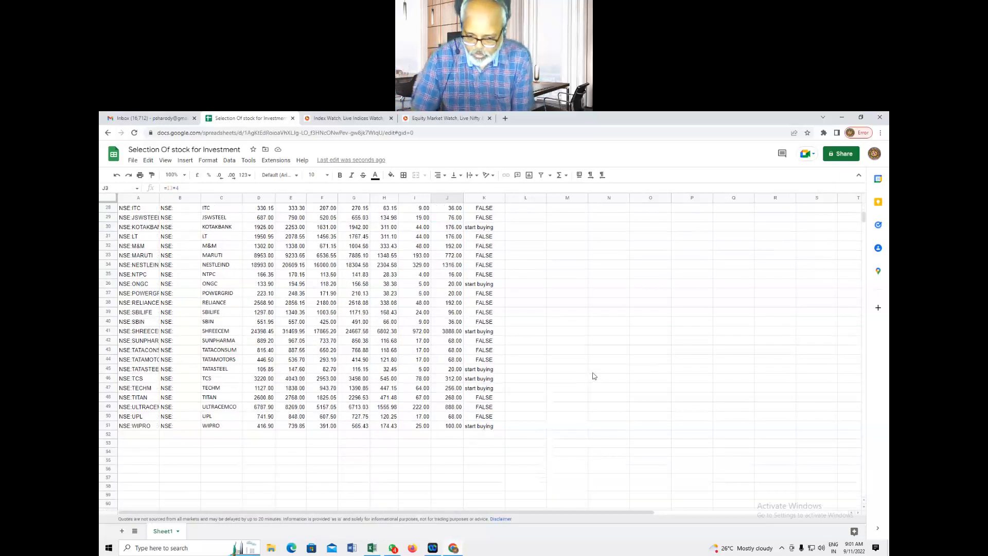
scroll(593, 372, "up", 5)
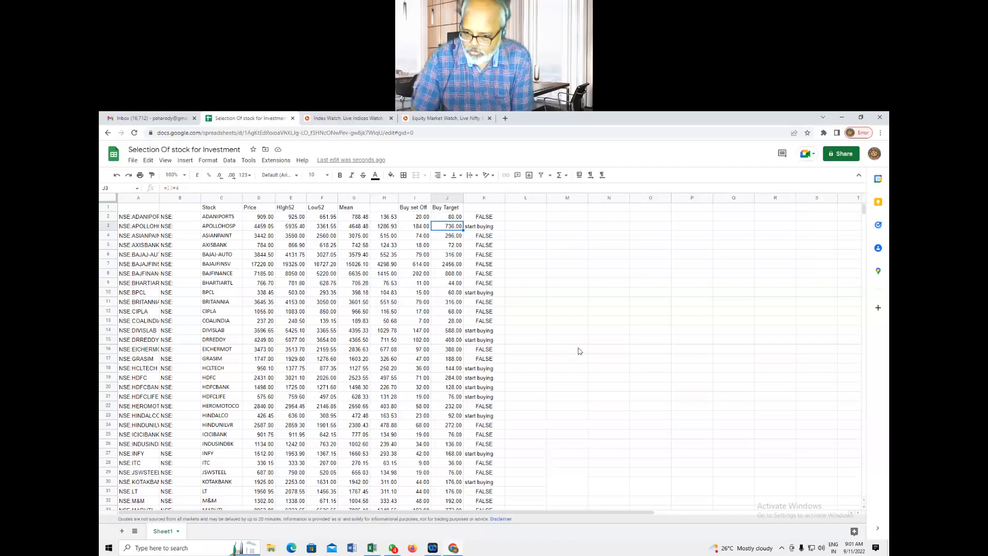
Enter the stock name Appollohosp in M3, in the APOLLOHOSP row.
left_click(570, 230)
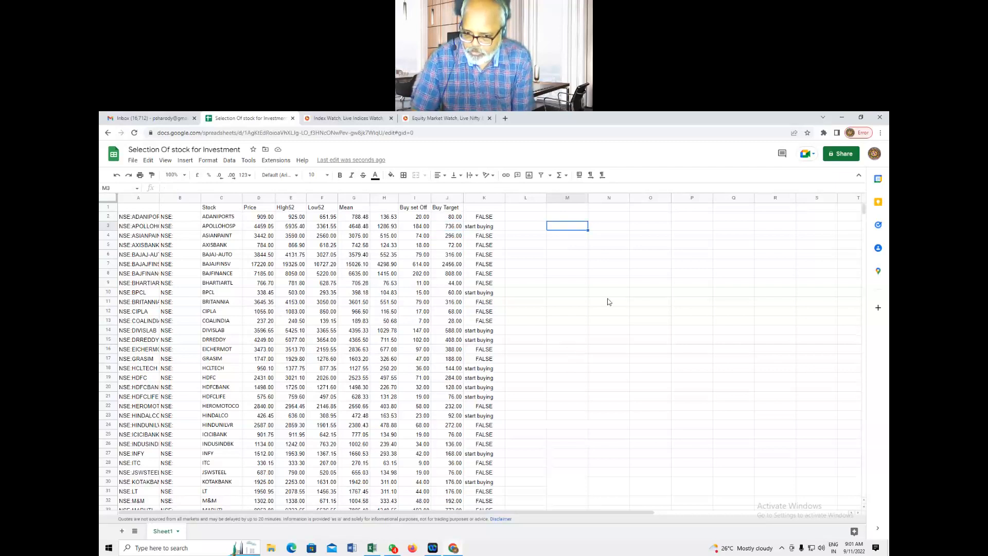
type("Appollohos")
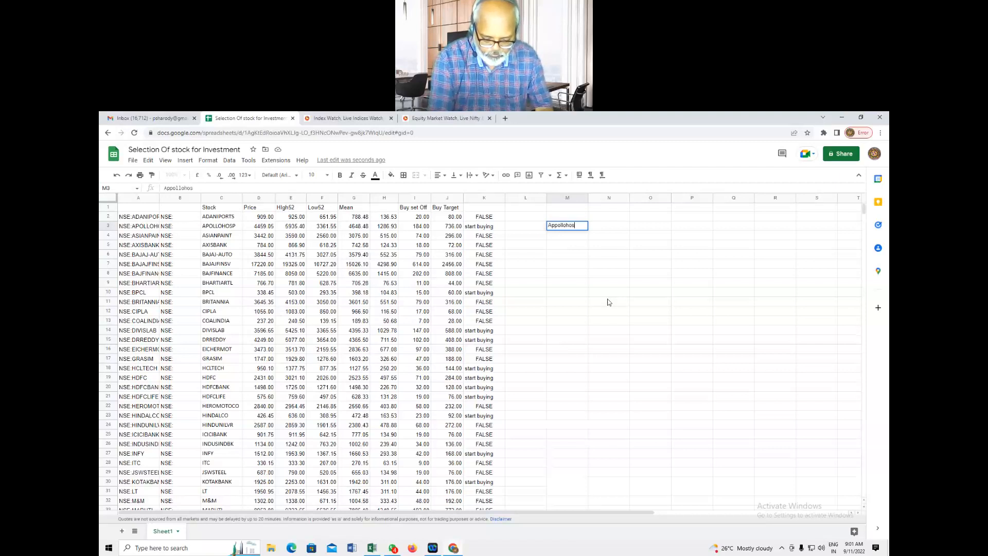
type("p")
key("Return")
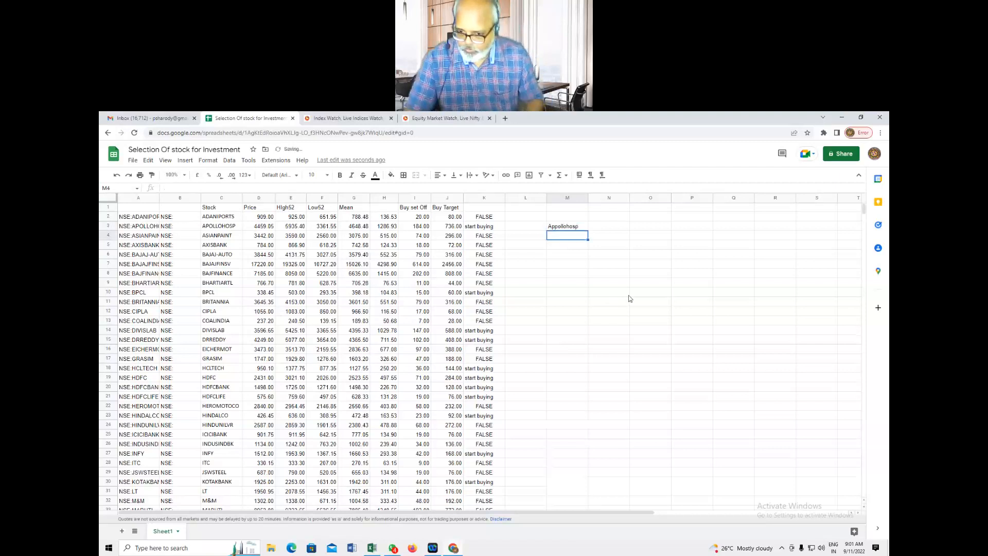
Correct the spelling of the stock name in M3 to Apollohosp.
left_click(562, 228)
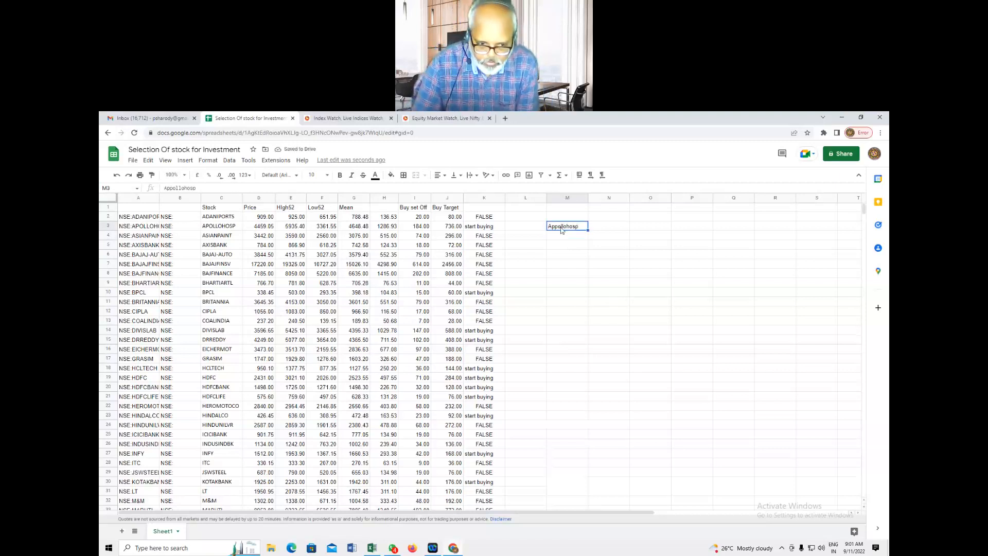
left_click(195, 188)
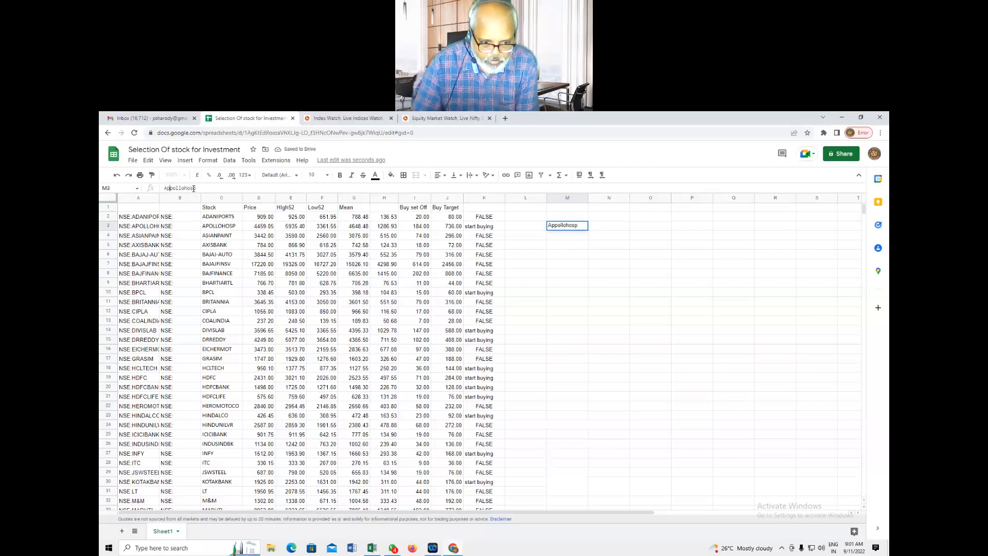
key("BackSpace")
key("Return")
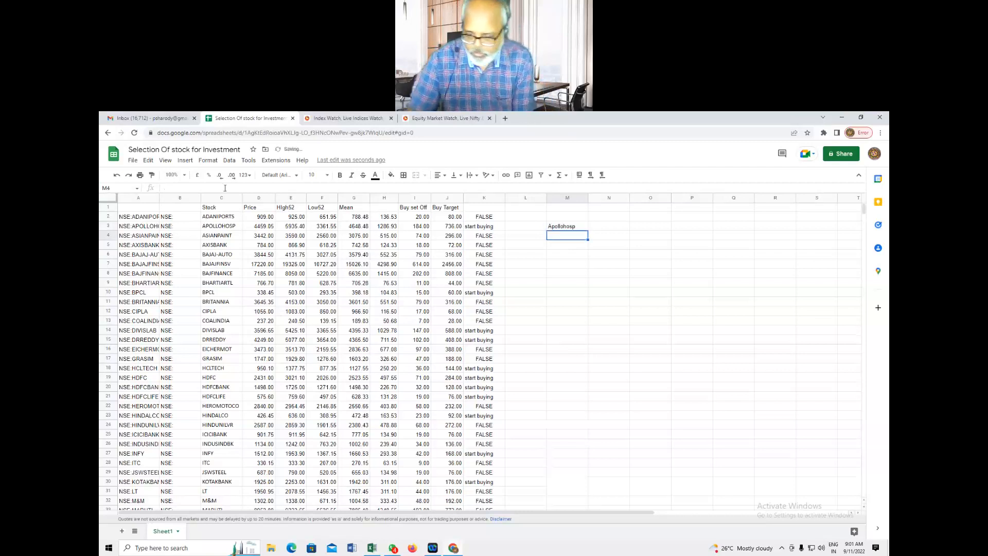
Enter a quantity of 10 in each cell from M6 to M15.
left_click(573, 256)
type("10")
key("Return")
type("10")
key("Return")
type("10")
key("Return")
type("10")
key("Return")
type("10")
key("Return")
type("10")
key("Return")
type("10")
key("Return")
type("10")
key("Return")
type("10")
key("Return")
type("10")
key("Return")
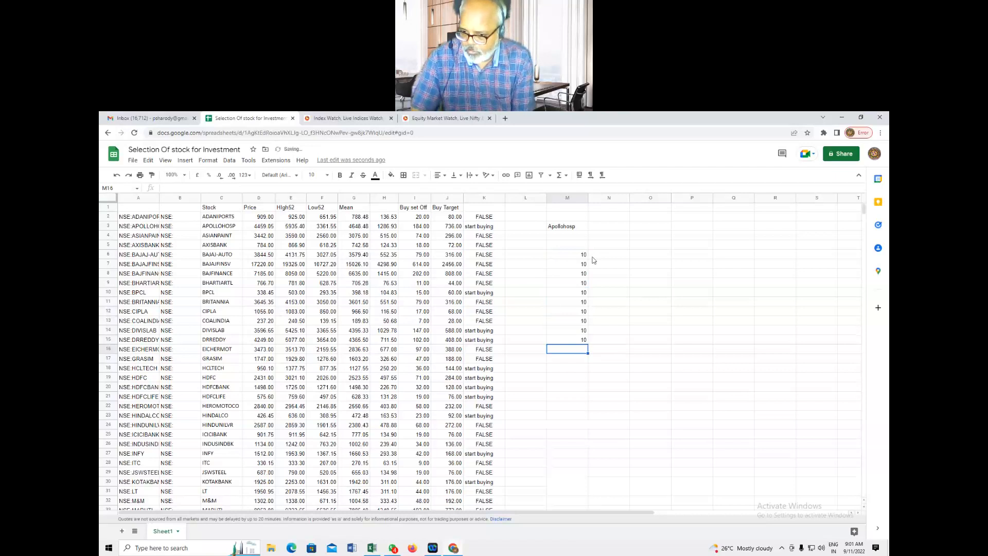
Total the quantities in M6:M15 with a SUM formula in M16.
left_click(572, 256)
key("shift+Down")
key("shift+Down")
key("shift+Down")
key("shift+Down")
key("shift+Down")
key("shift+Down")
key("shift+Down")
key("shift+Down")
key("shift+Down")
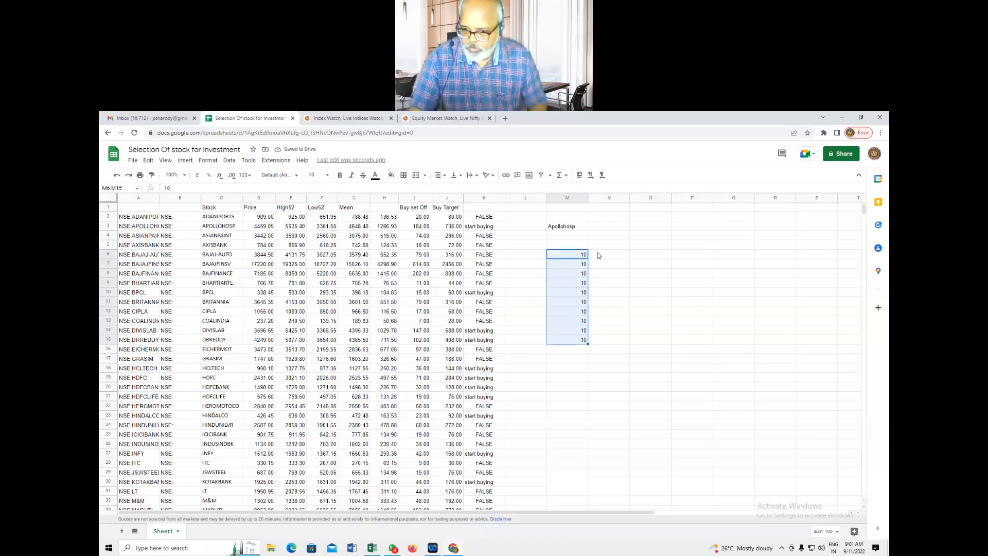
left_click(567, 176)
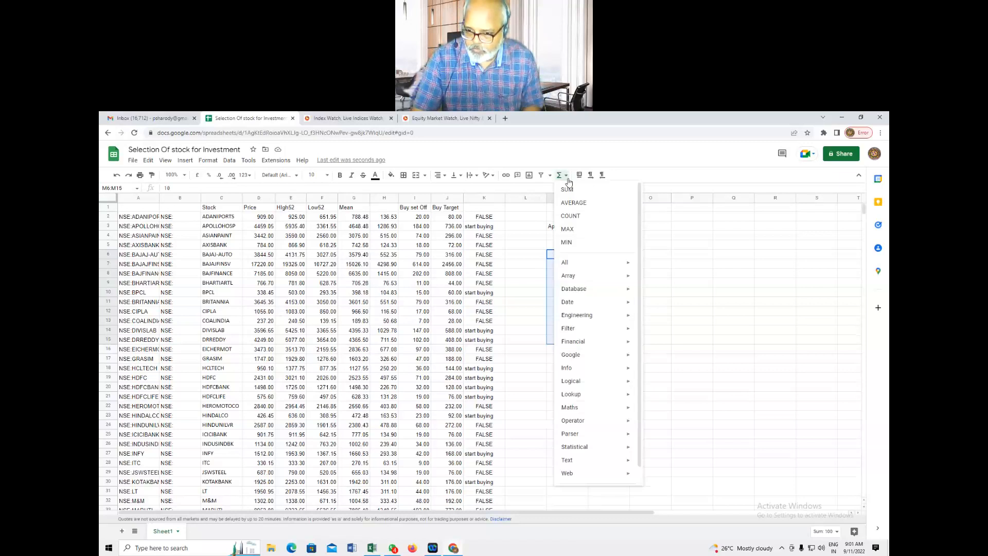
left_click(572, 189)
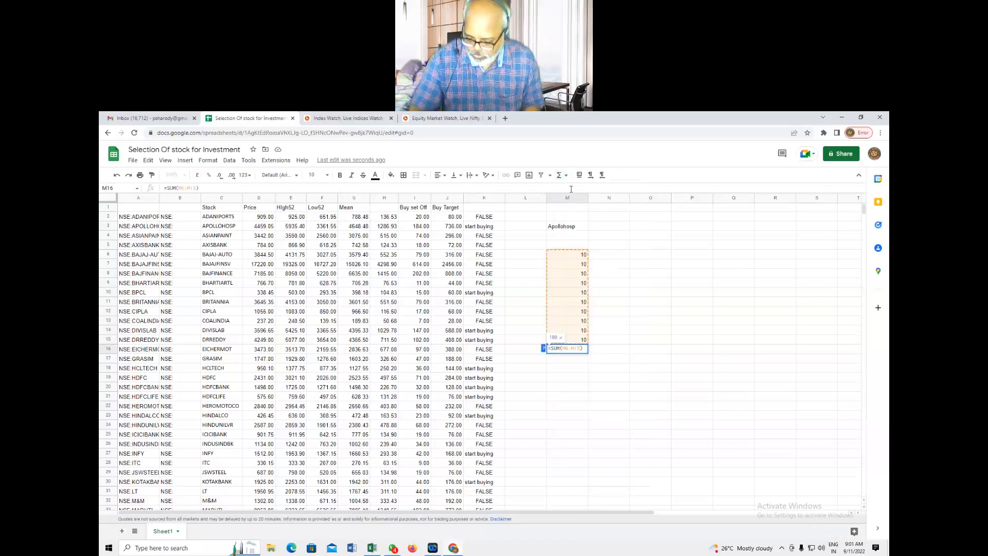
key("Return")
Enter the headers Buy qty in M5 and Buy Price in N5.
left_click(584, 247)
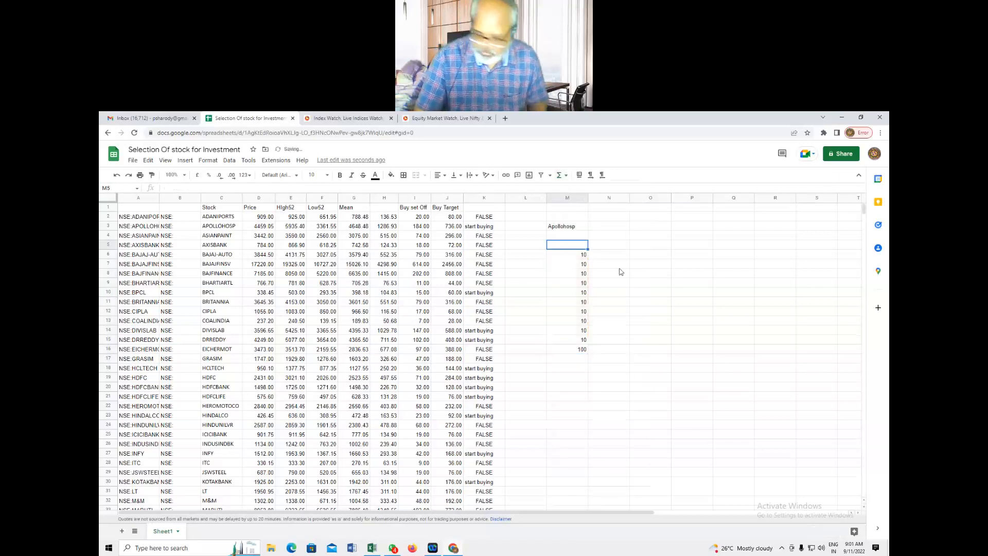
type("Buy qty")
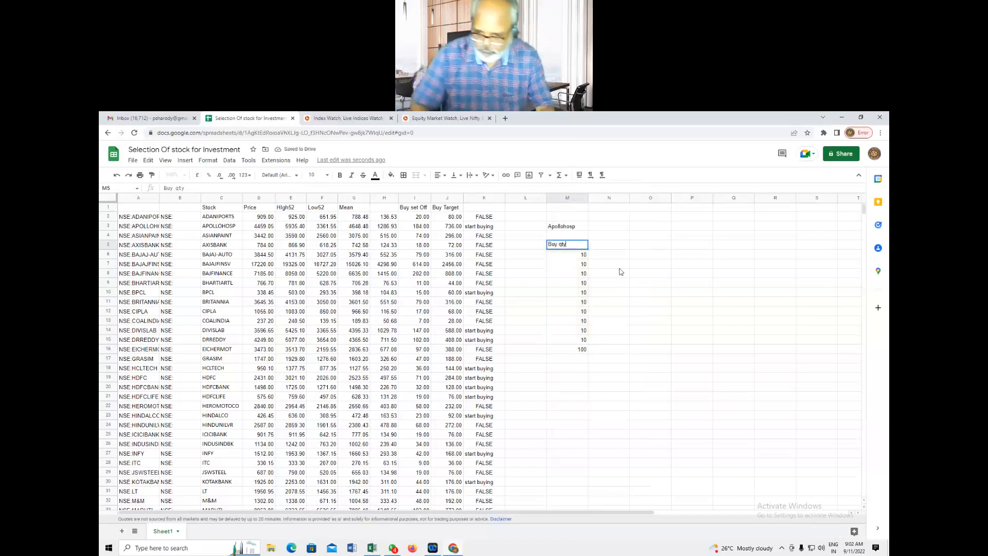
key("Return")
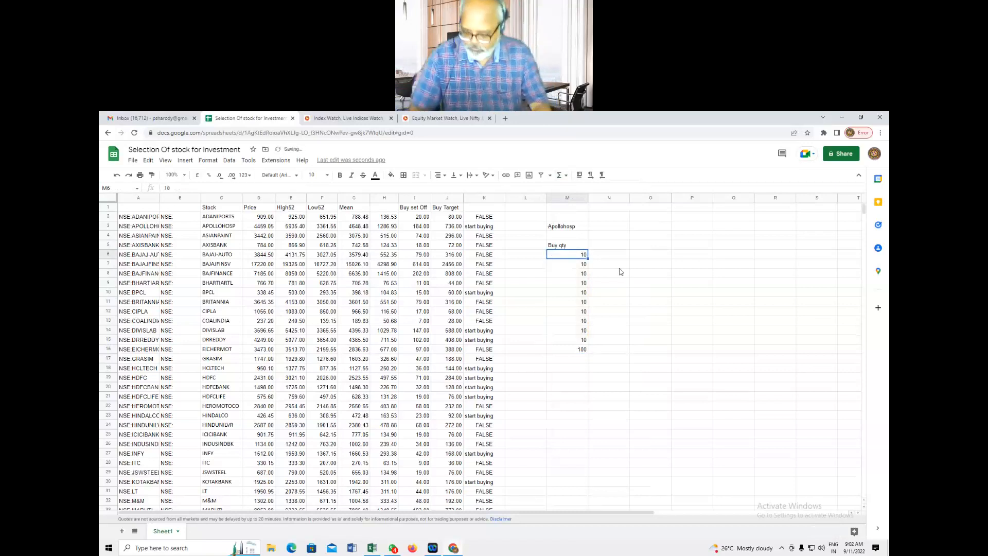
key("Up")
key("Right")
type("Buy P")
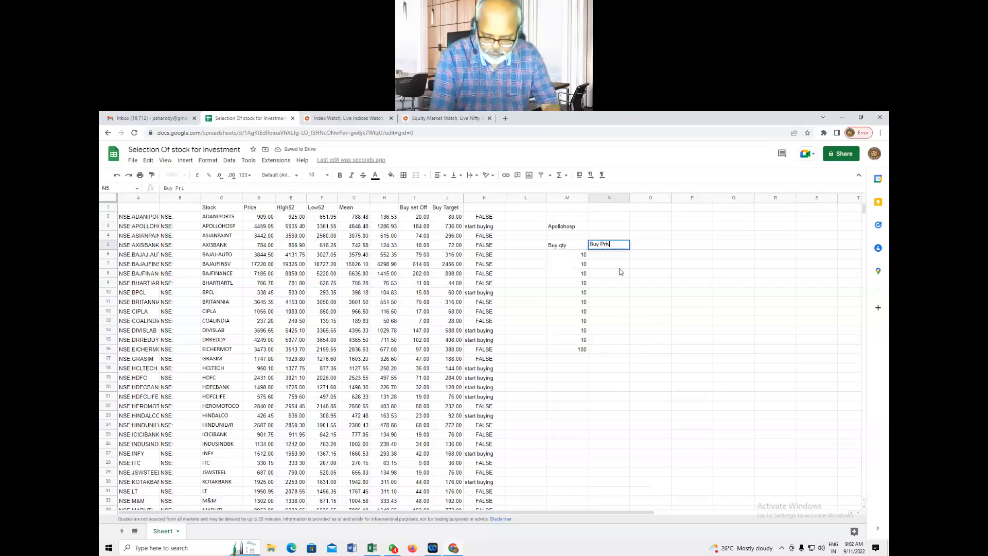
type("rice")
key("Return")
Enter the headers Value in O5 and Buy Target in P5.
key("Up")
key("Right")
type("Valu")
key("Tab")
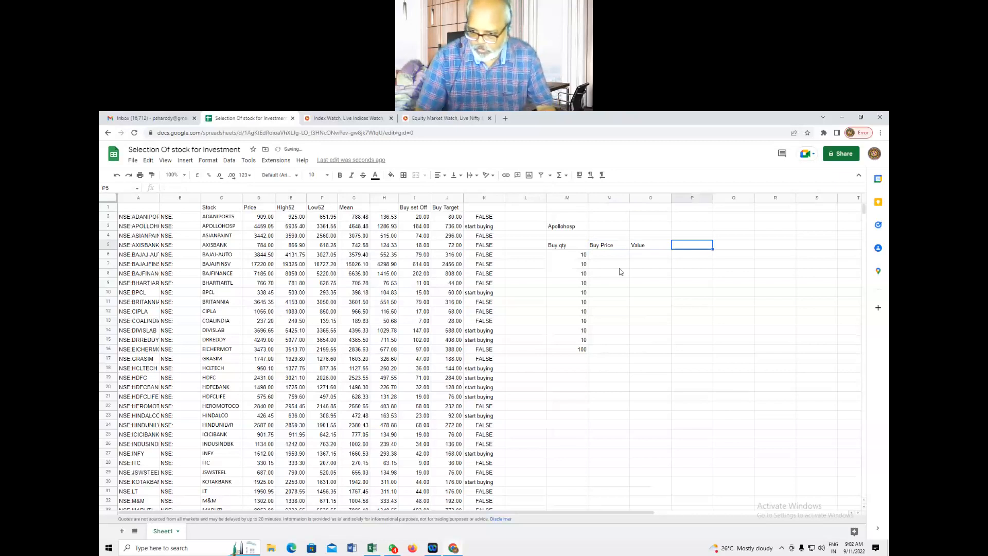
key("Left")
key("Left")
key("Down")
key("Up")
key("Right")
key("Right")
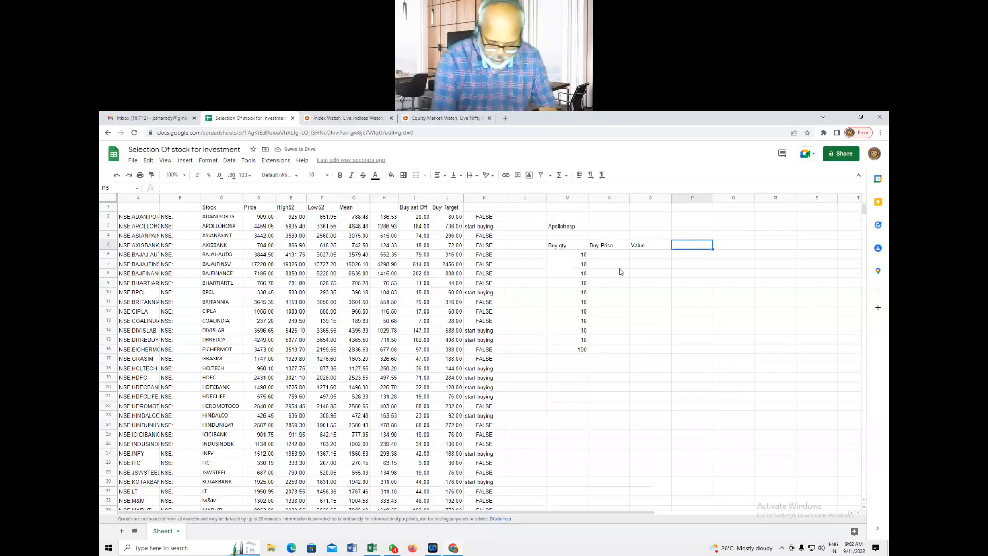
type("Buy T")
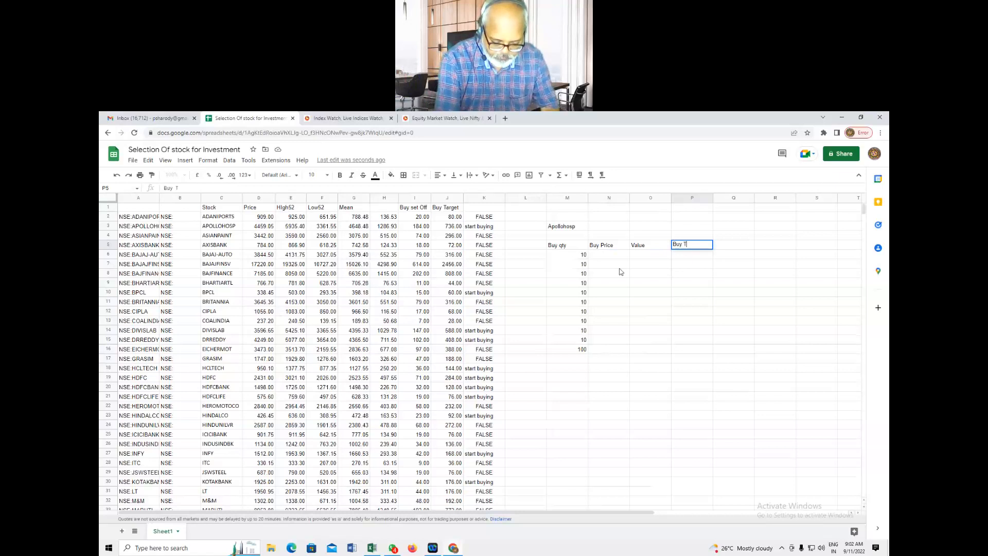
key("Return")
Enter =4605.25 as the first Buy Price in N6.
key("Left")
key("Left")
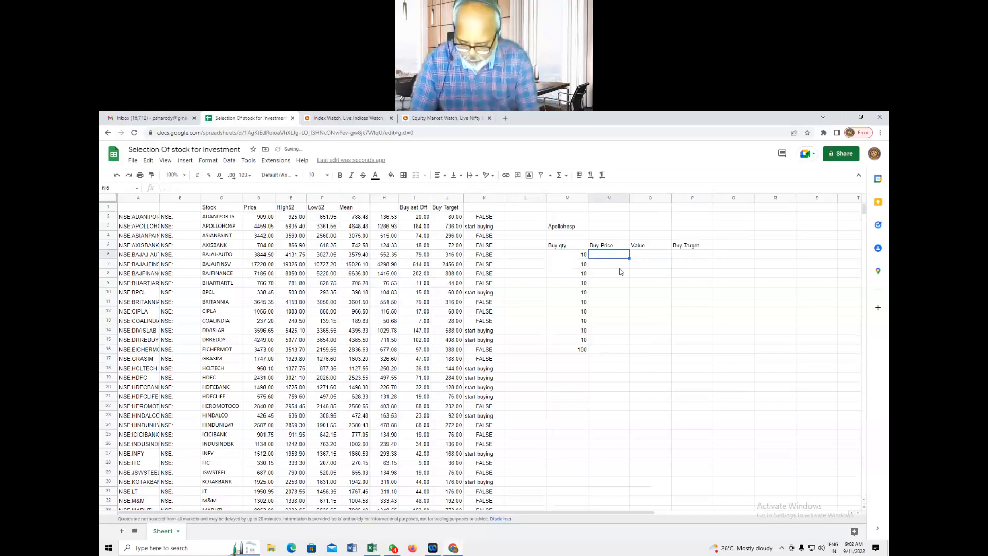
type("=")
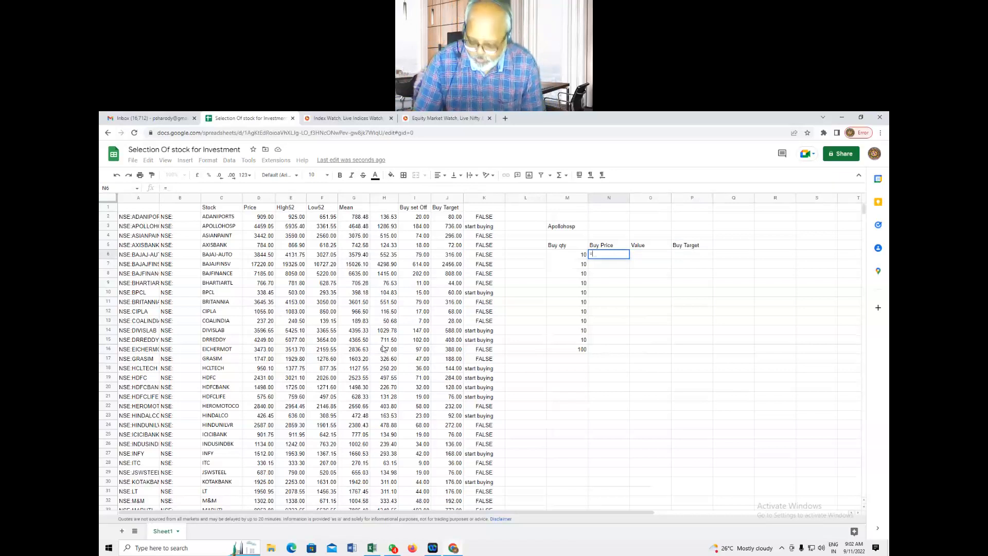
type("4605.25")
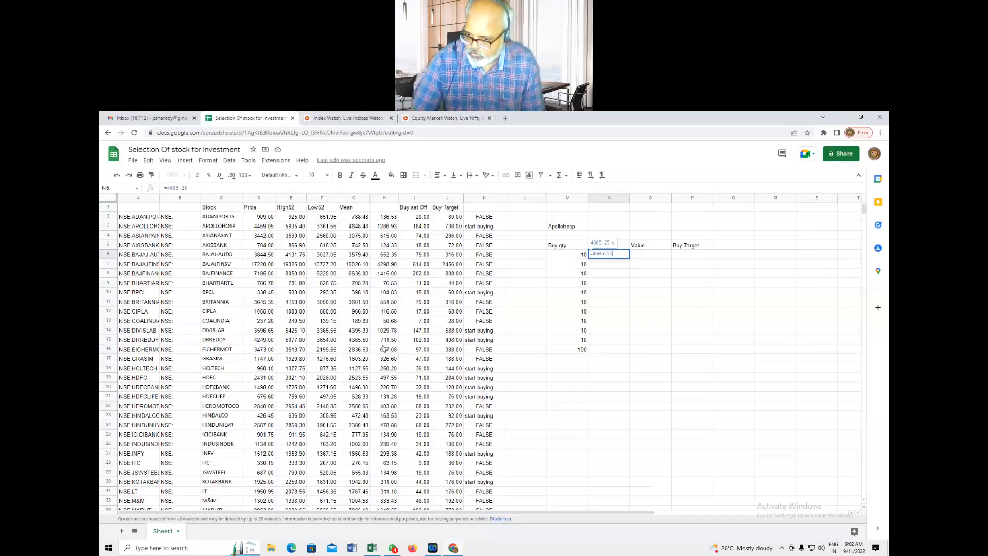
key("Return")
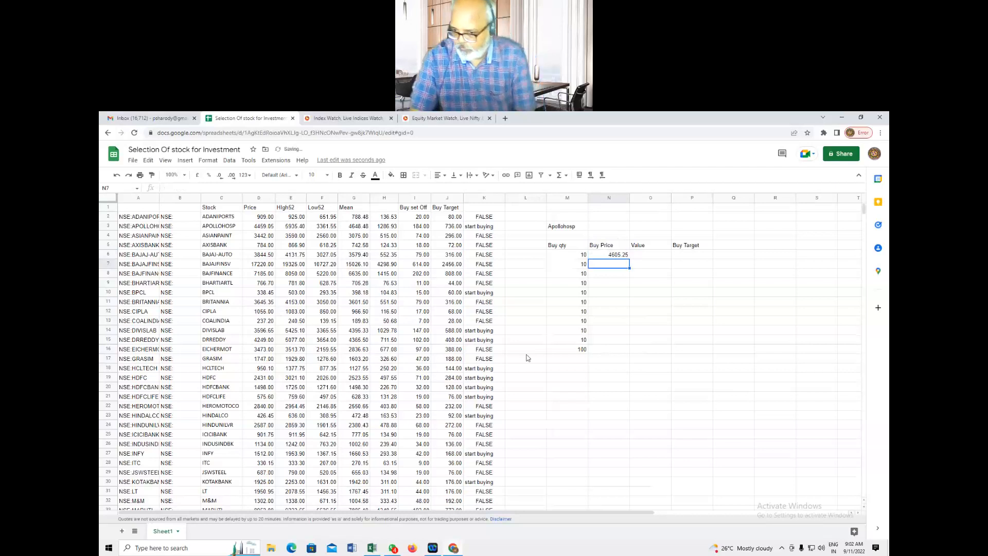
Link N2 to the APOLLOHOSP Buy set Off value in I3 and O2 to its Buy Target value in J3.
left_click(614, 219)
type("=")
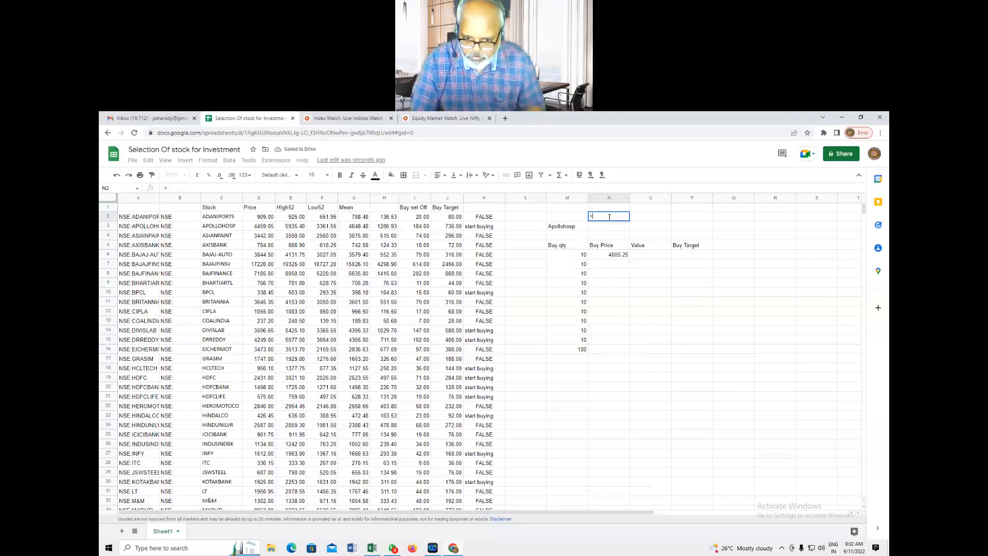
left_click(418, 228)
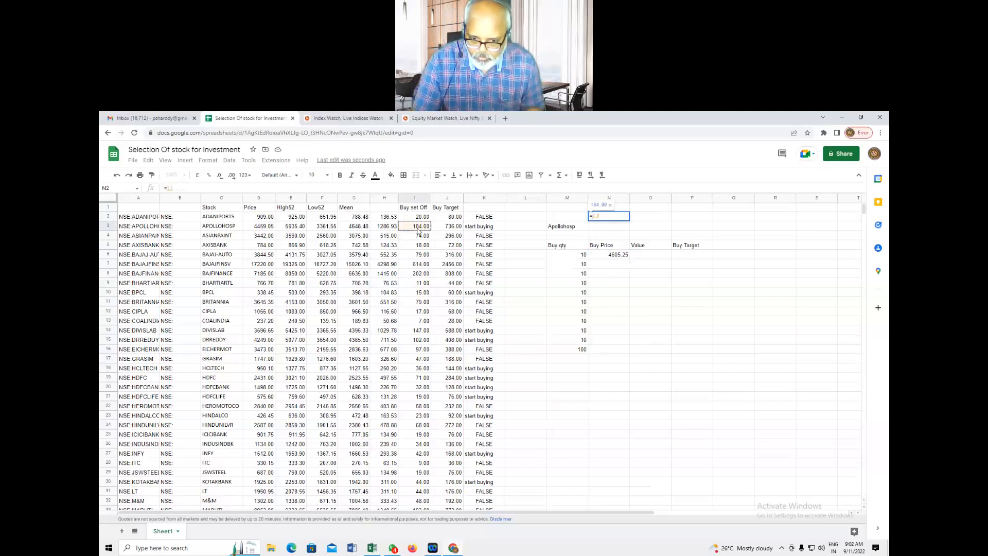
left_click(649, 218)
type("=")
left_click(449, 230)
key("Return")
Label the linked values with the headers Buy set off in N1 and Buy Target in O1.
left_click(616, 209)
type("Buy")
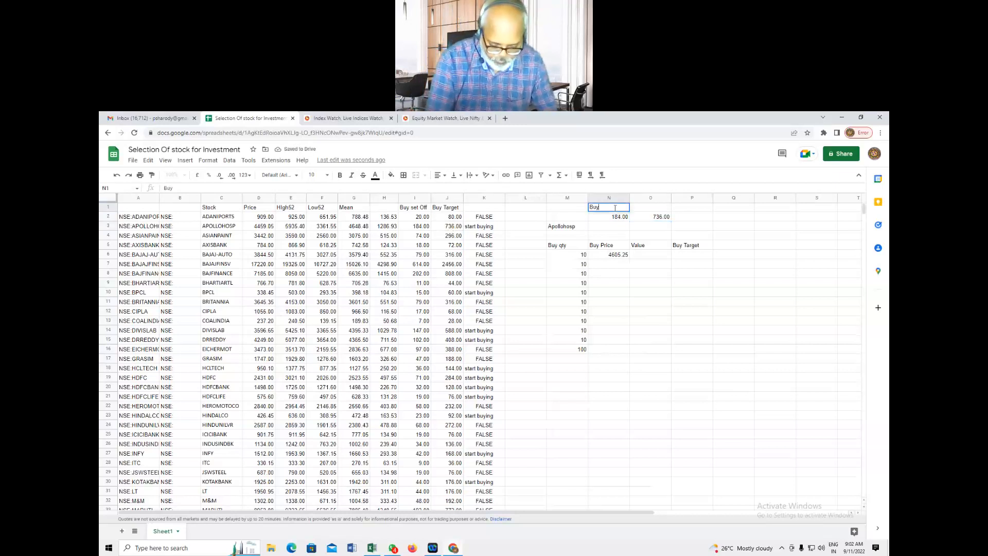
type(" set o")
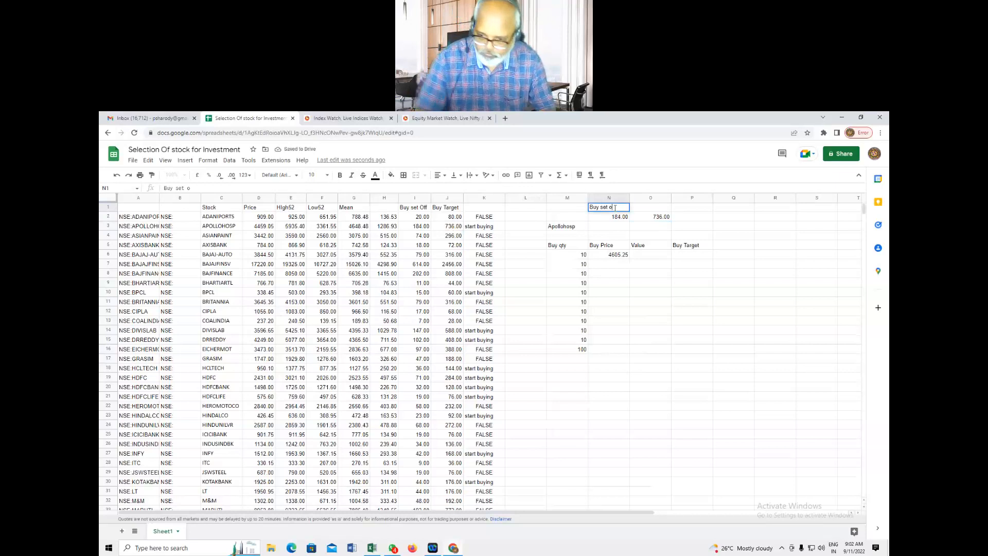
type("ff")
left_click(651, 209)
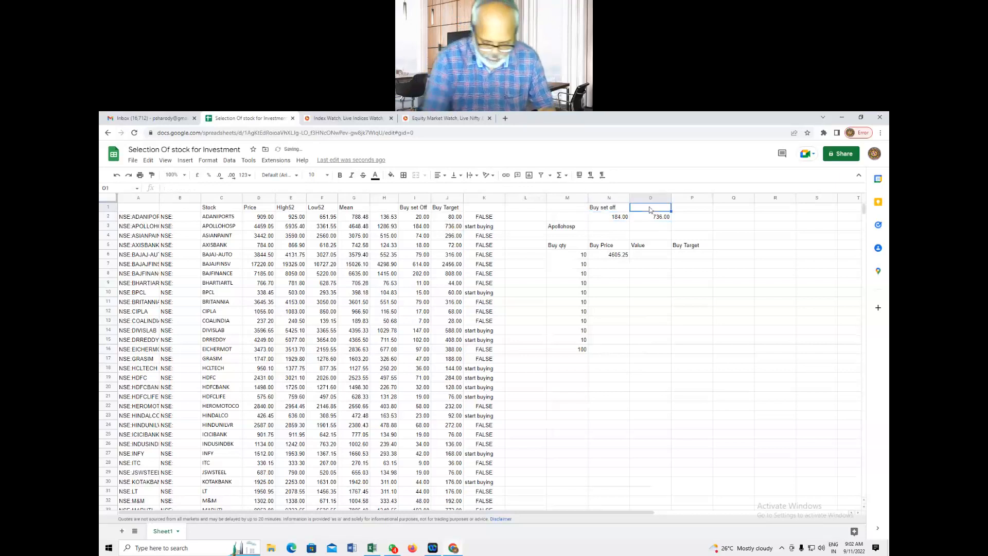
type("Buy Ta")
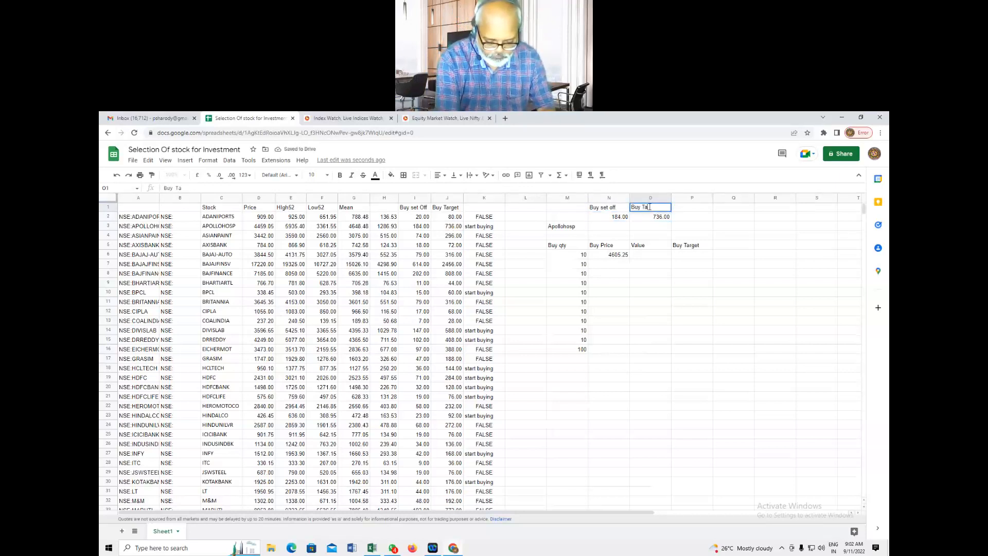
key("Return")
Calculate the second Buy Price in N7 as the previous price minus the set-off, with the formula =N6-N2.
left_click(618, 264)
type("=")
key("Up")
type("-")
key("Up")
key("Up")
key("Up")
key("Up")
key("Up")
key("Return")
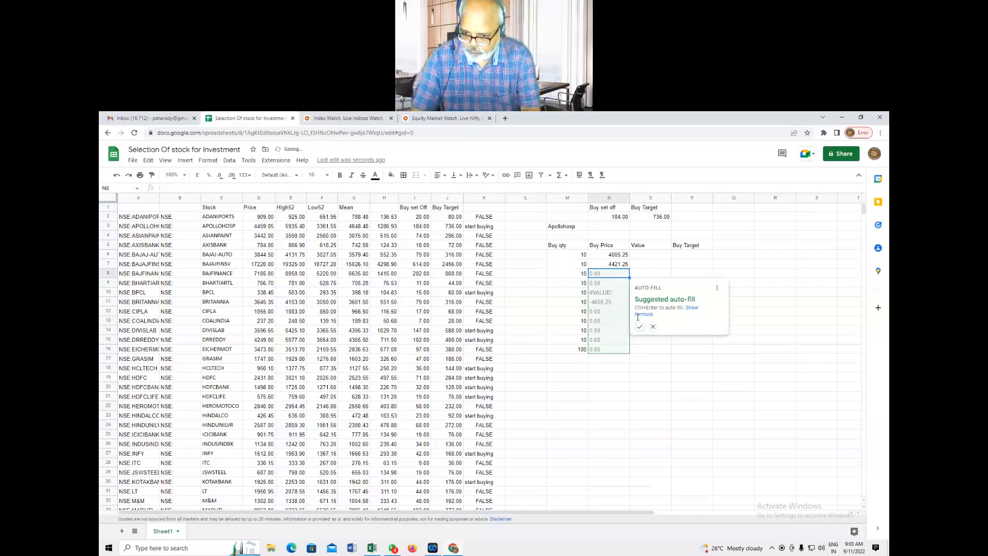
Make the set-off reference in the N7 formula absolute, as $N$2.
left_click(620, 267)
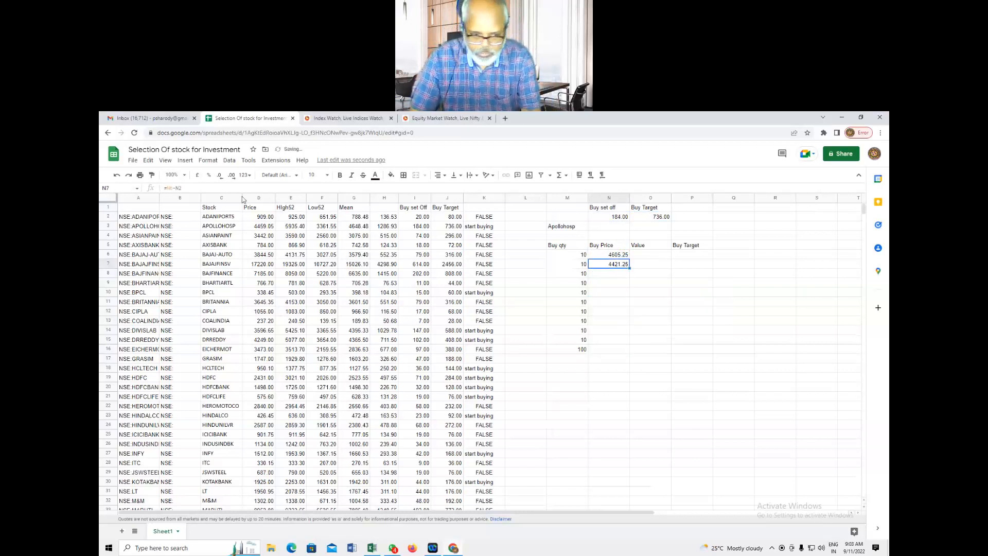
left_click(179, 187)
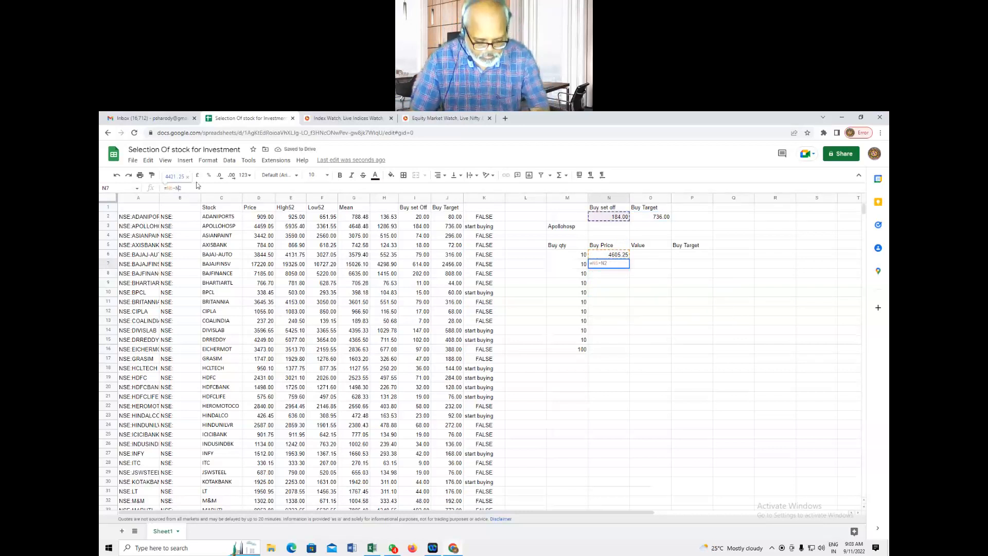
key("F4")
key("Return")
key("Up")
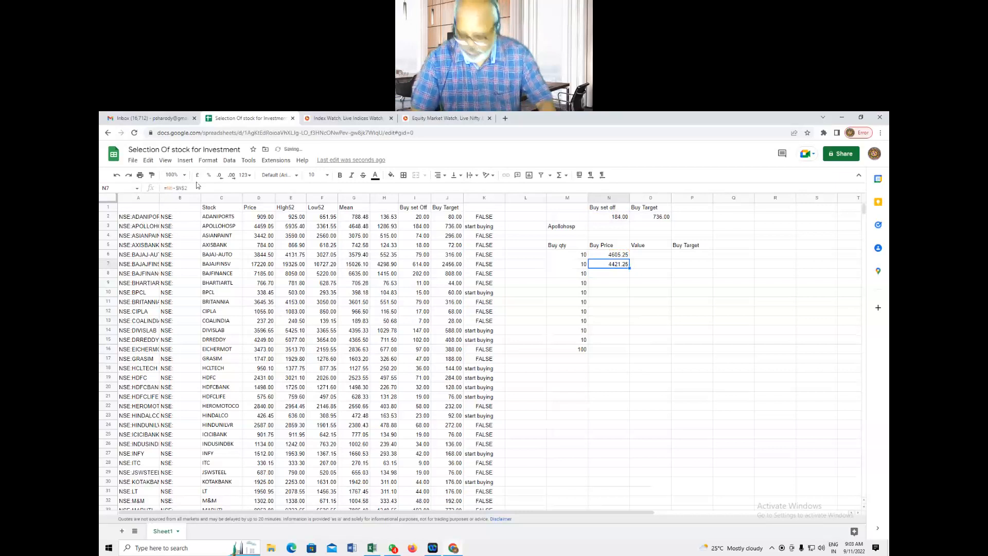
Copy the Buy Price formula from N7 to each cell from N8 to N15.
key("ctrl+c")
key("Down")
key("ctrl+v")
key("Down")
key("ctrl+v")
key("Down")
key("ctrl+v")
key("Down")
key("ctrl+v")
key("Down")
key("ctrl+v")
key("Down")
key("ctrl+v")
key("Down")
key("ctrl+v")
key("Down")
key("ctrl+v")
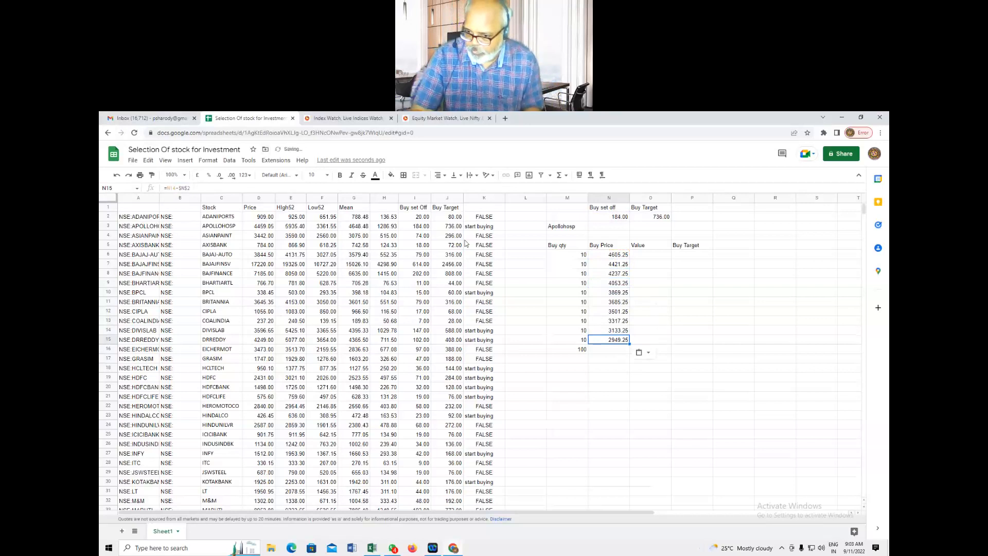
Calculate the first Value in O6 as price times quantity, with the formula =N6*M6.
left_click(643, 255)
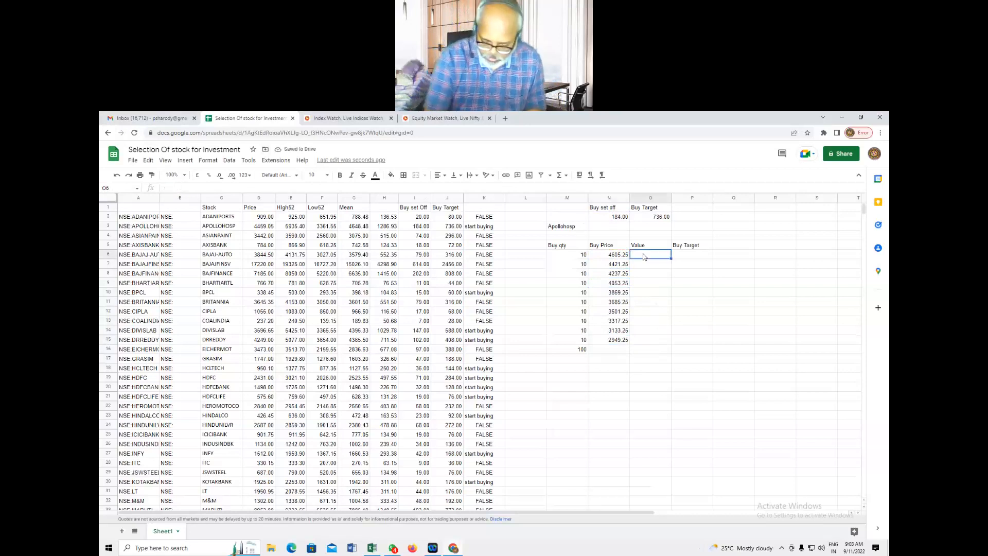
type("=N6")
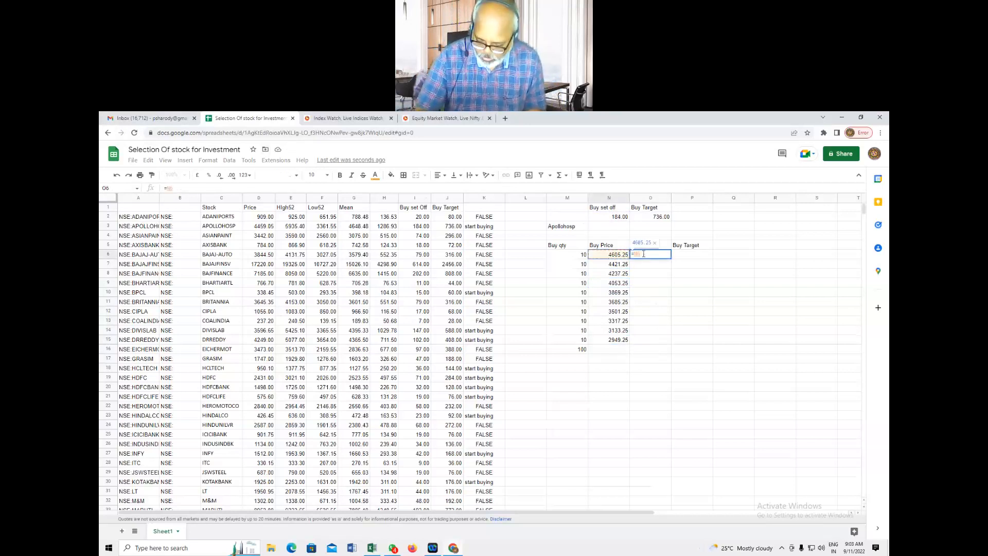
type("*M6")
key("Return")
Show the Value in O6 with two decimal places and fill its formula down to O15.
left_click(650, 258)
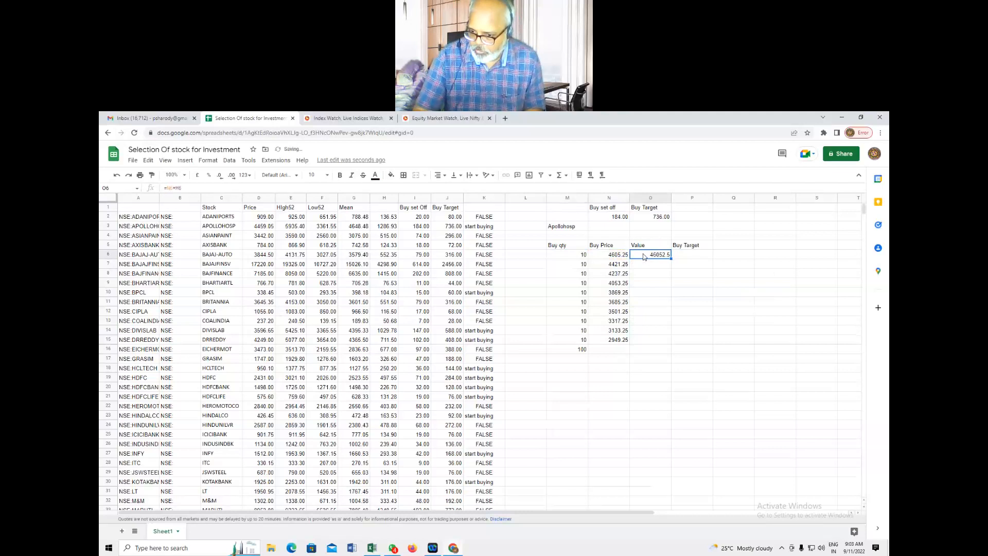
left_click(231, 175)
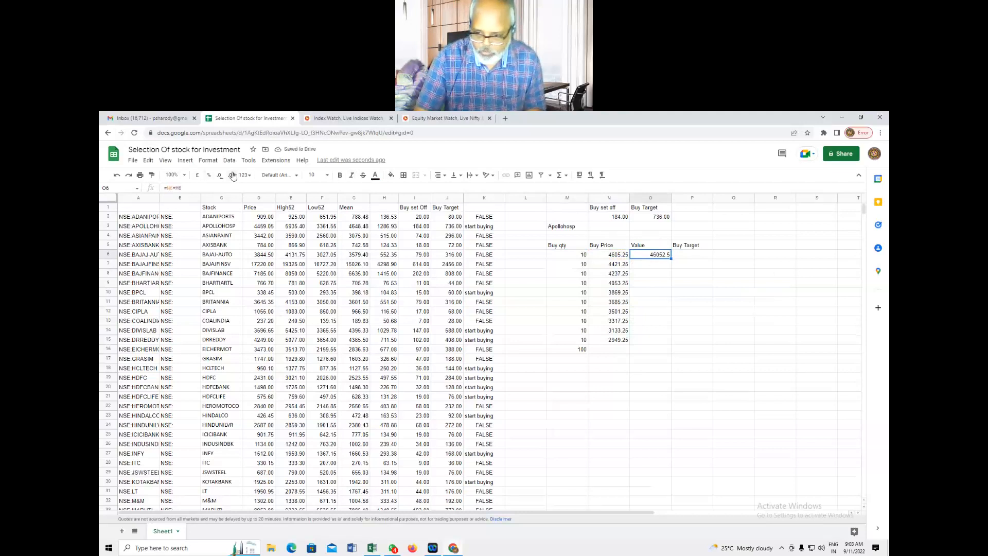
double_click(671, 260)
Calculate the first Buy Target in P6 as the buy price plus the target amount, with the formula =N6+O2.
left_click(688, 258)
type("=")
key("Left")
key("Left")
type("+")
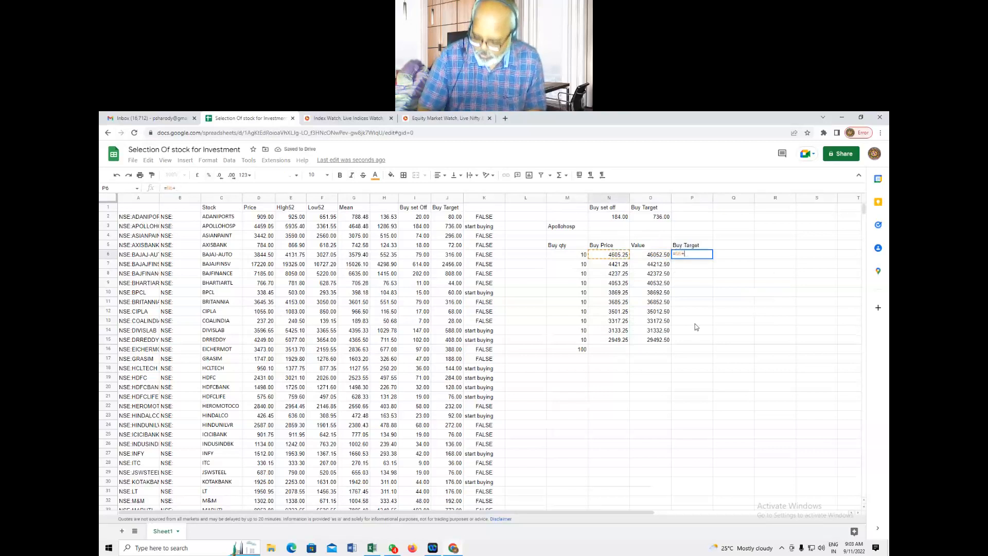
key("Up")
key("Up")
key("Up")
key("Left")
key("Up")
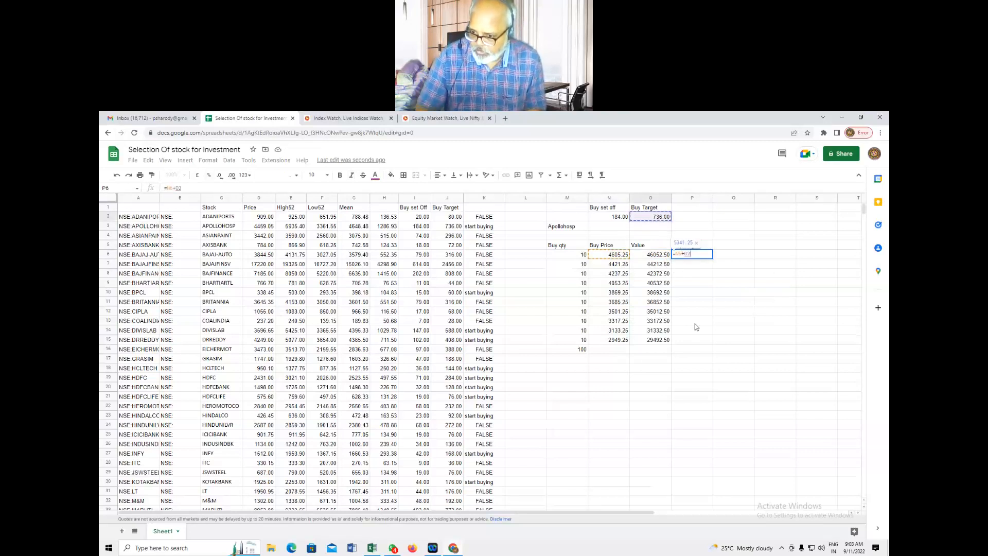
key("Return")
Fill the Buy Target formula down from P6 to P16, and check the resulting formulas in P9 and P7.
left_click(722, 317)
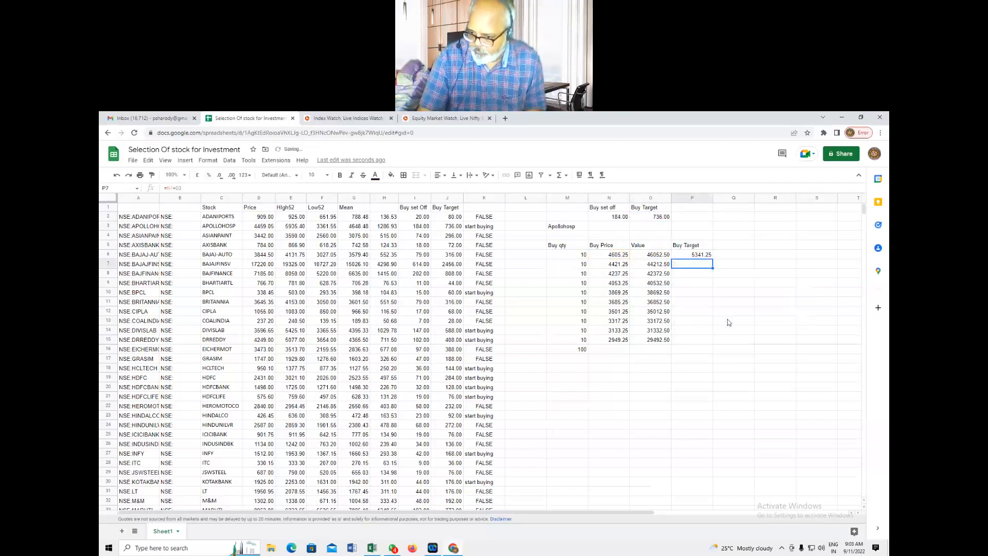
left_click(698, 288)
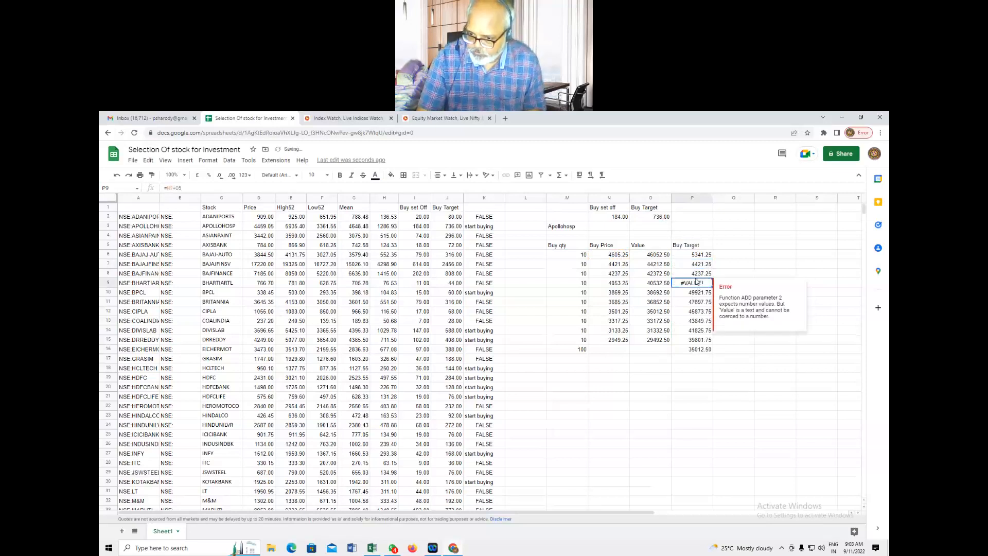
left_click(700, 266)
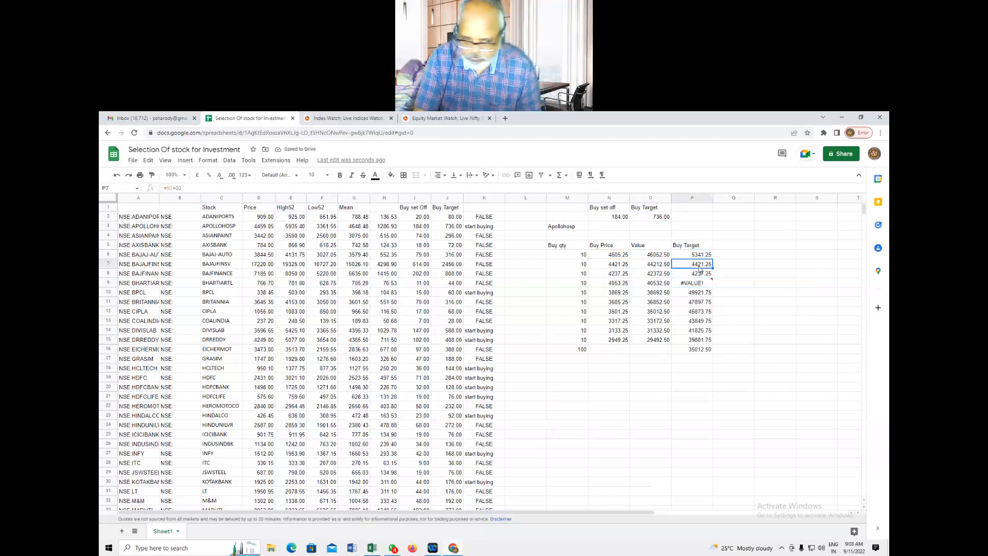
Make the Buy Target reference absolute in the P6 formula, so it reads =N6+$O$2.
left_click(701, 255)
left_click(204, 187)
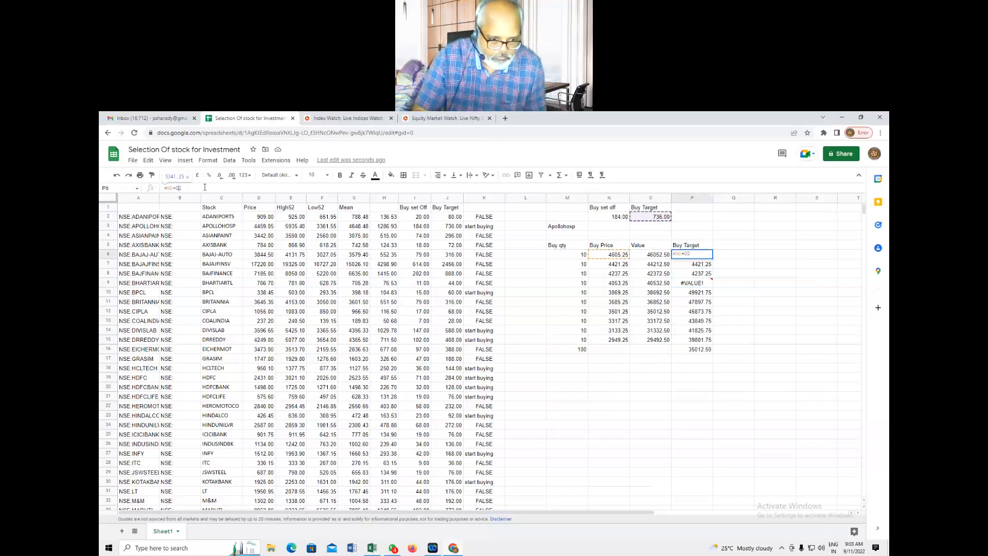
key("F4")
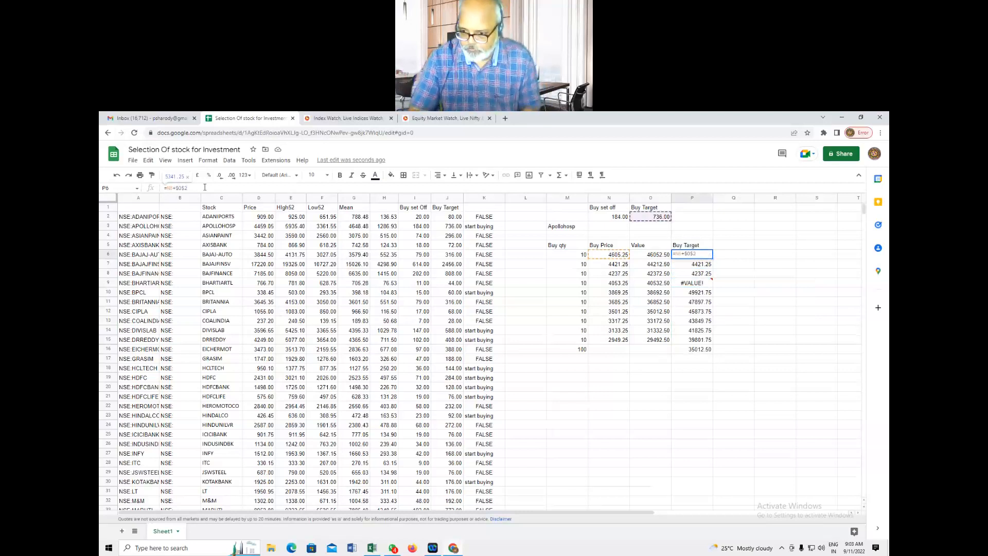
key("Return")
Copy the corrected Buy Target formula from P6 into each cell from P7 to P15.
left_click(687, 257)
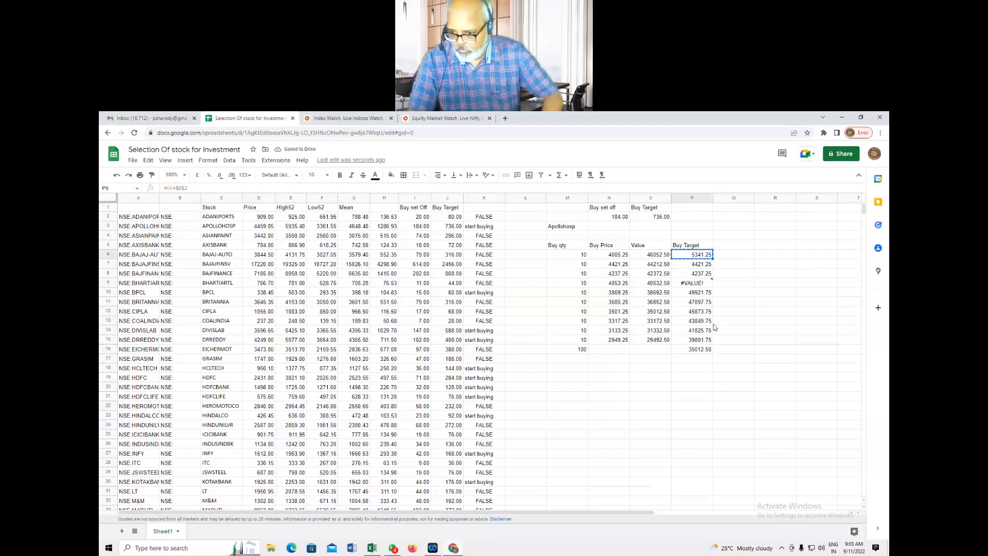
key("Down")
type("=N7+$O$2")
key("Down")
key("ctrl+v")
key("Down")
key("ctrl+v")
key("Down")
key("ctrl+v")
key("Down")
key("ctrl+v")
key("Down")
key("ctrl+v")
key("Down")
key("ctrl+v")
key("Down")
key("ctrl+v")
key("Down")
key("ctrl+v")
key("Down")
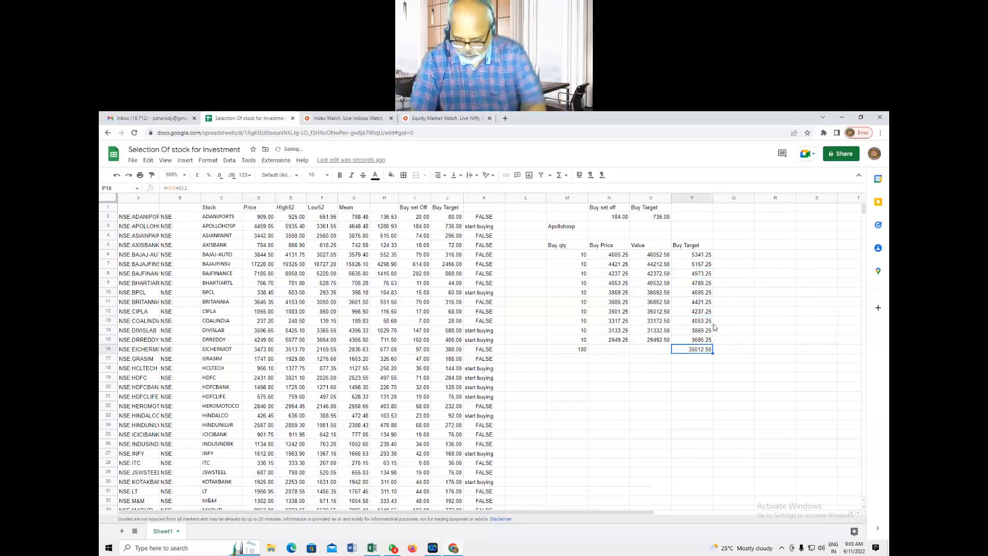
Clear the leftover Buy Target value in P16, below the last purchase row.
key("Delete")
key("Up")
key("Up")
key("Up")
key("Up")
key("Up")
key("Up")
key("Up")
key("Up")
key("Up")
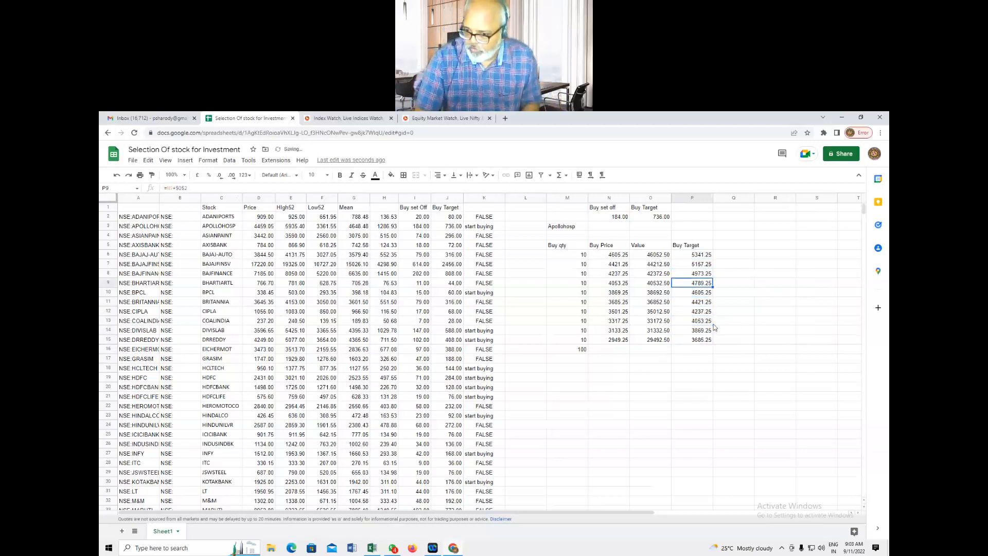
Add the column header "Per Trade profit" in Q5, beside Buy Target.
key("Right")
key("Up")
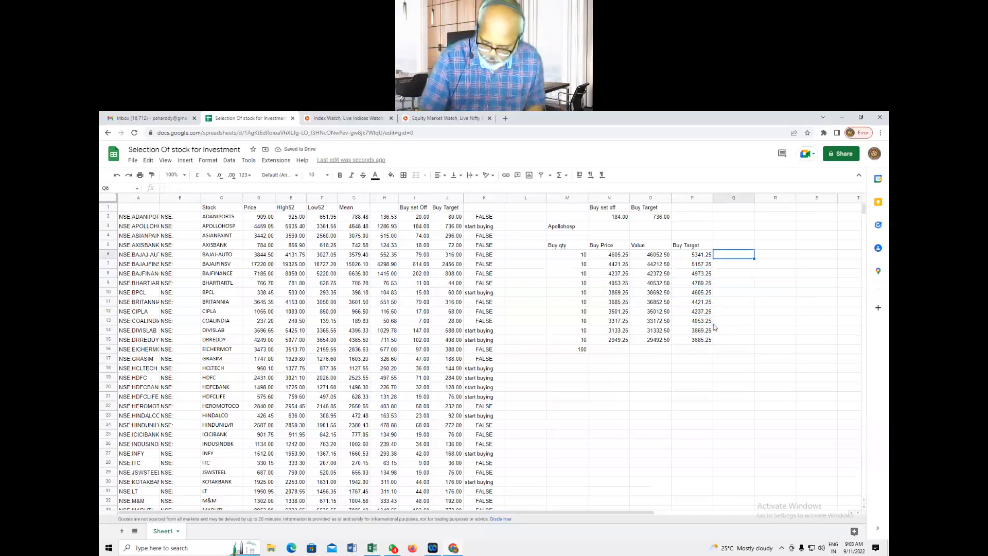
key("Up")
type("Per Trade")
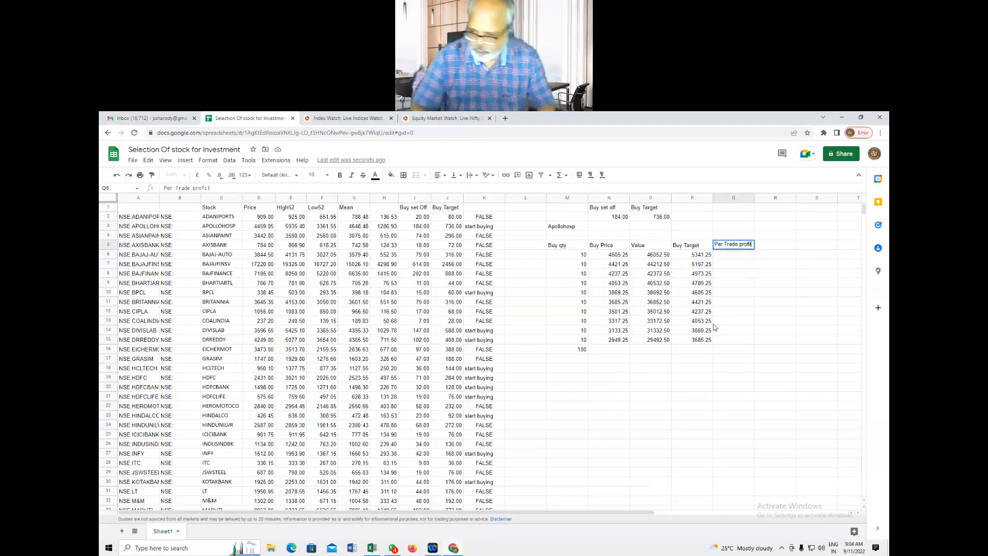
key("Return")
Calculate the first Per Trade profit in Q6 as target amount times quantity, with the formula =($O$2*M6).
type("=")
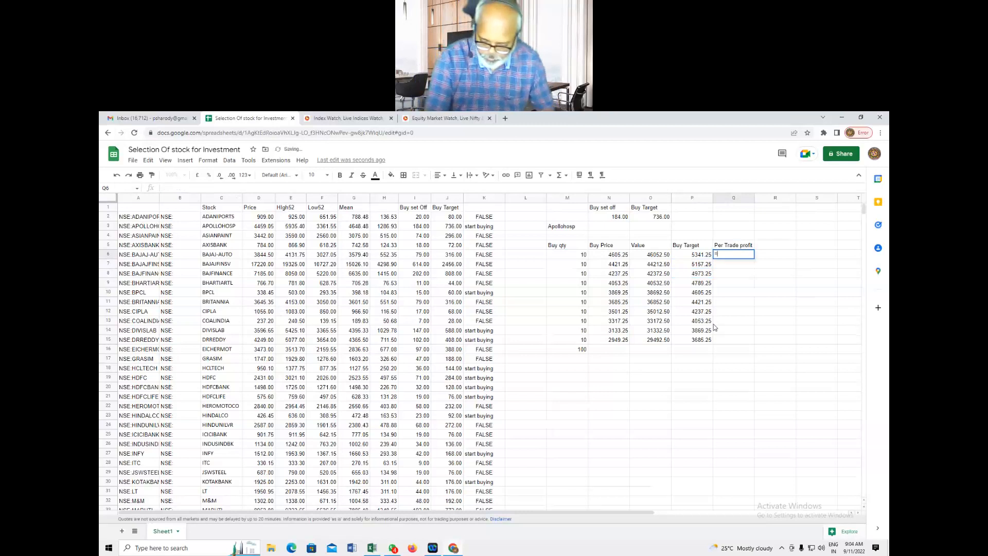
type("(")
key("Up")
key("Up")
key("Up")
key("Up")
key("Left")
key("Left")
key("F4")
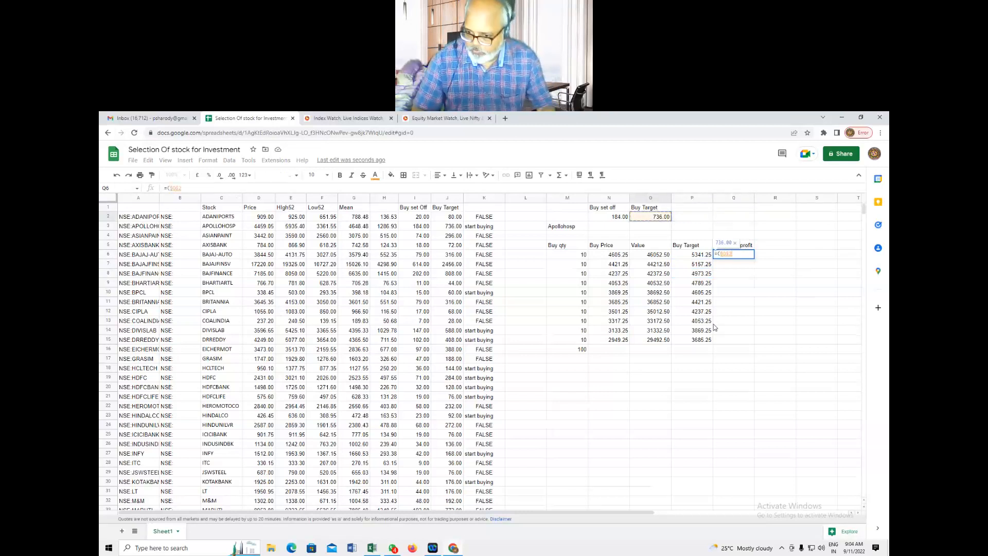
type("*")
key("Left")
key("Left")
key("Left")
key("Left")
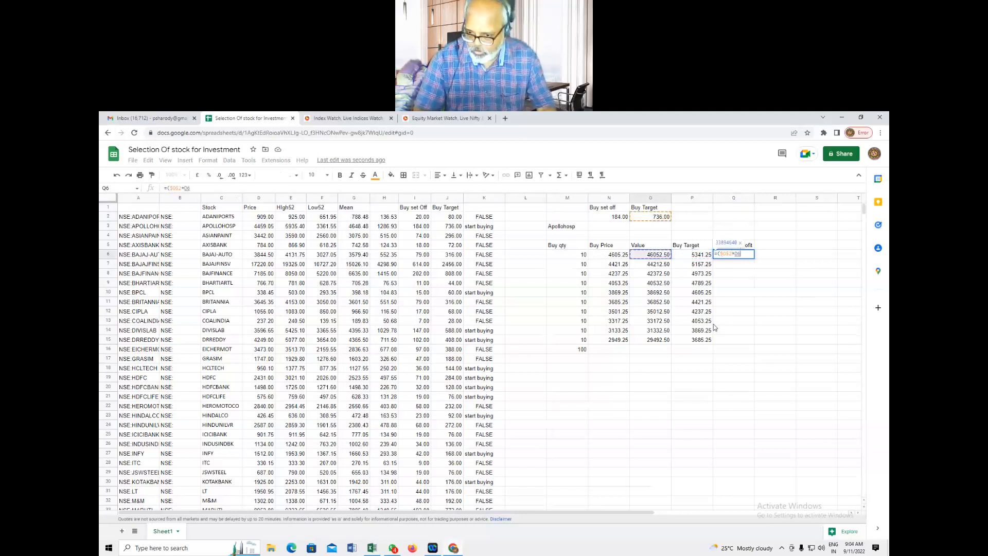
key("Return")
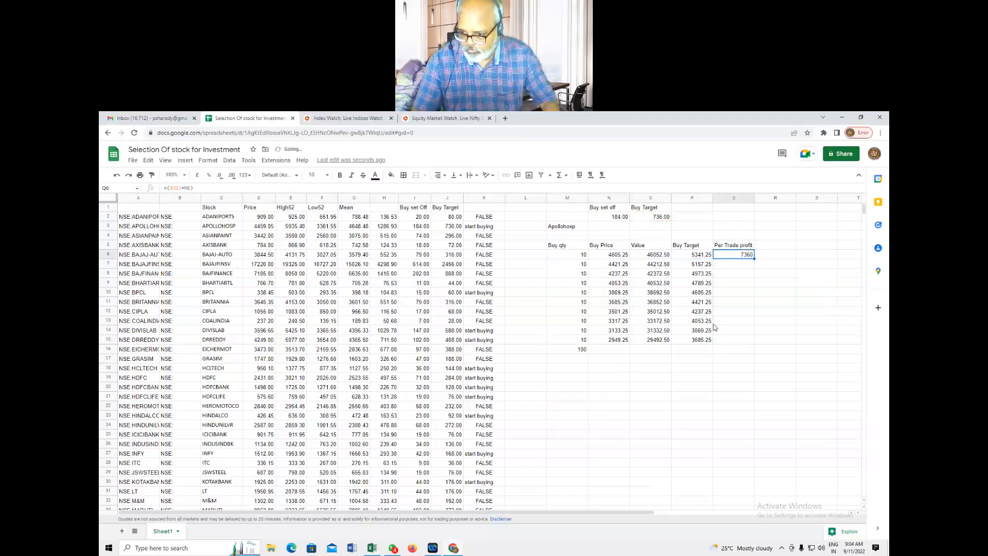
Copy the Per Trade profit formula from Q6 into each cell from Q7 to Q15.
key("Down")
type("7360")
key("Down")
key("ctrl+v")
key("Down")
key("ctrl+v")
key("Down")
key("ctrl+v")
key("Down")
key("ctrl+v")
key("Down")
key("ctrl+v")
key("Down")
key("ctrl+v")
key("Down")
key("ctrl+v")
key("Down")
type("=($O$2*M15)")
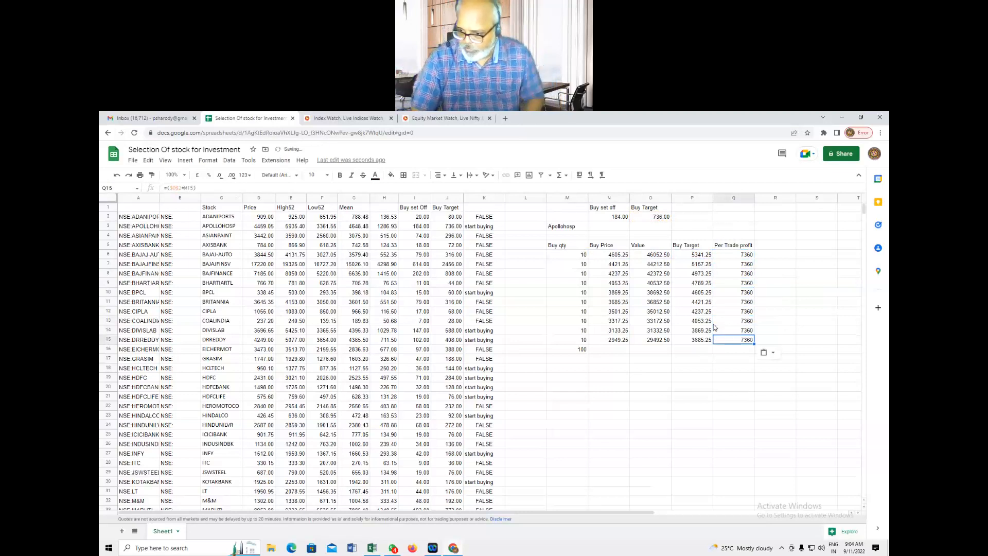
Total the Value column in O16 with the formula =SUM(O6:O15).
left_click(658, 257)
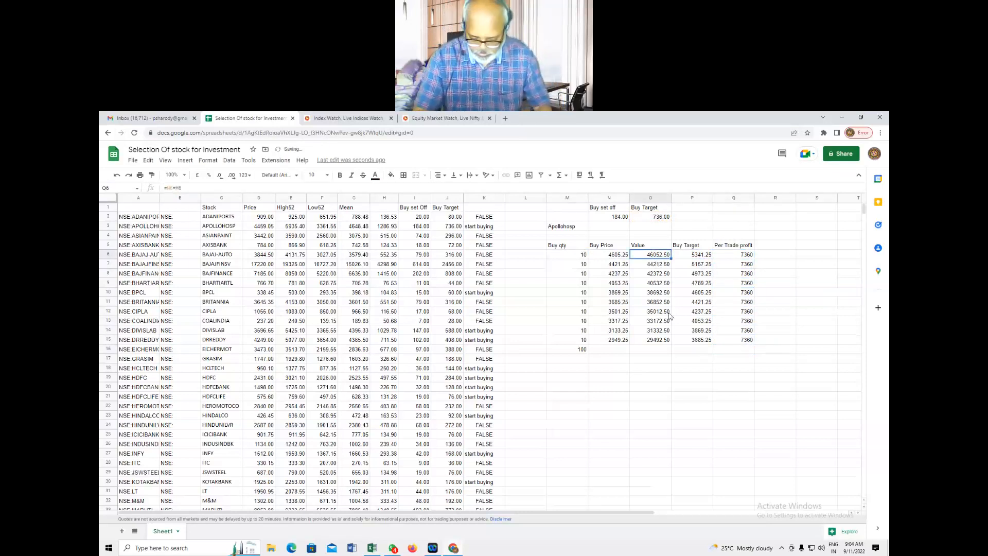
key("shift+Down")
key("shift+Down")
key("shift+Down")
key("shift+Down")
key("shift+Down")
key("shift+Down")
key("shift+Down")
key("shift+Down")
key("shift+Down")
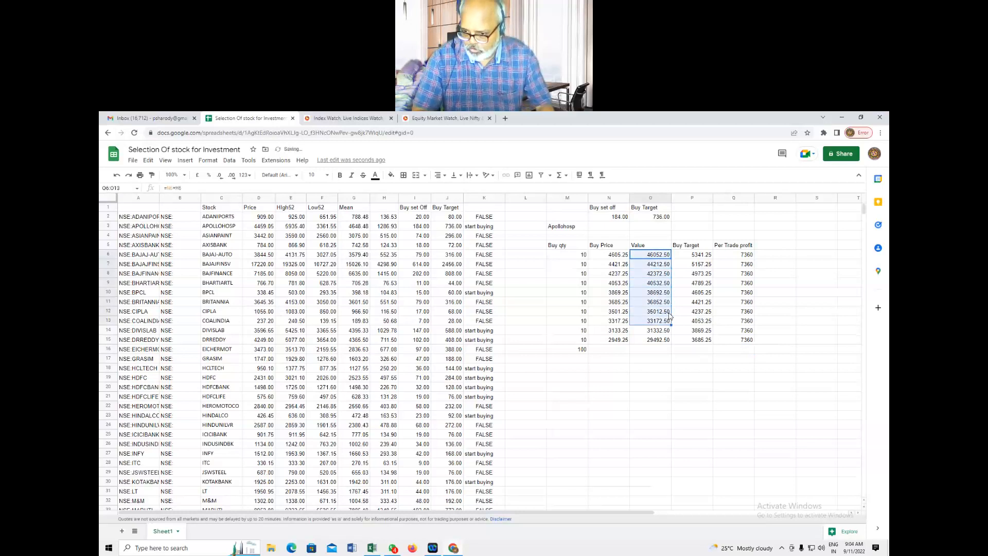
left_click(565, 175)
left_click(568, 189)
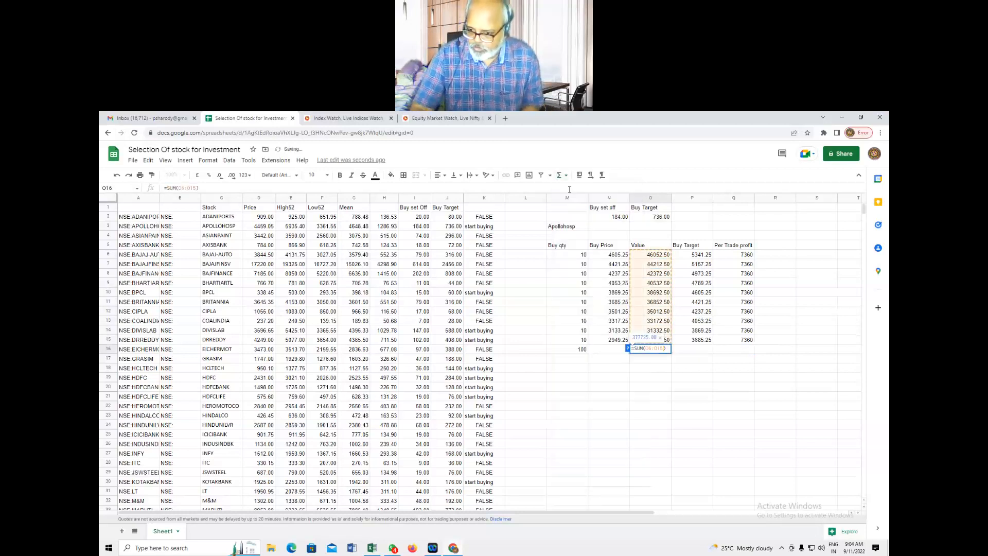
key("Return")
Copy the SUM formula from O16 to Q16 to total the Per Trade profit column.
left_click(658, 350)
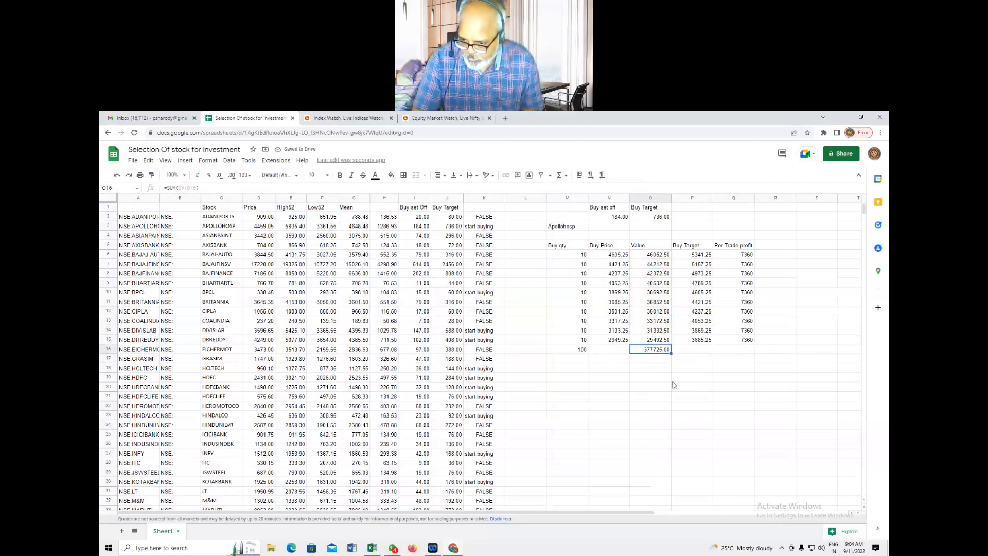
left_click(731, 348)
key("Left")
key("Left")
key("ctrl+c")
key("Right")
key("Right")
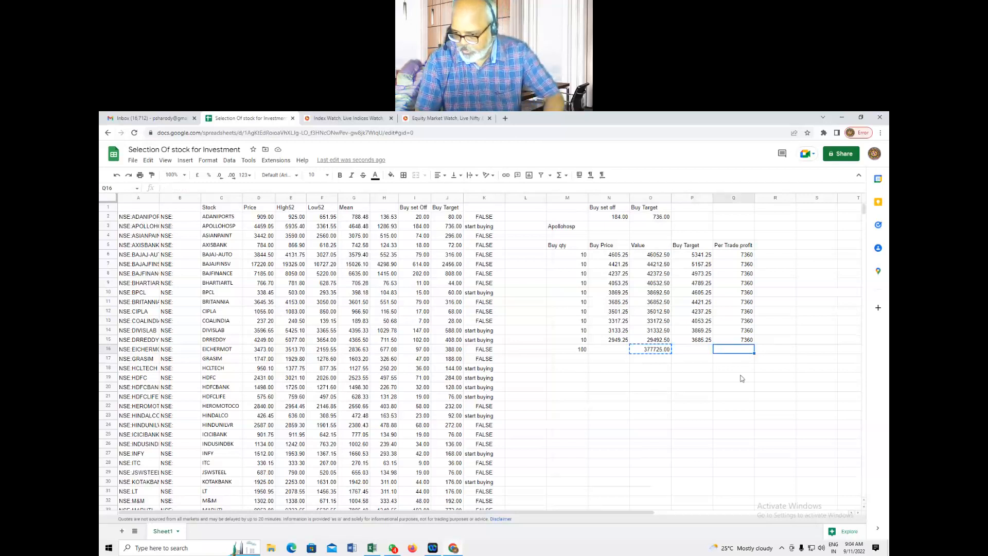
key("ctrl+v")
key("Left")
key("Left")
key("Right")
key("Right")
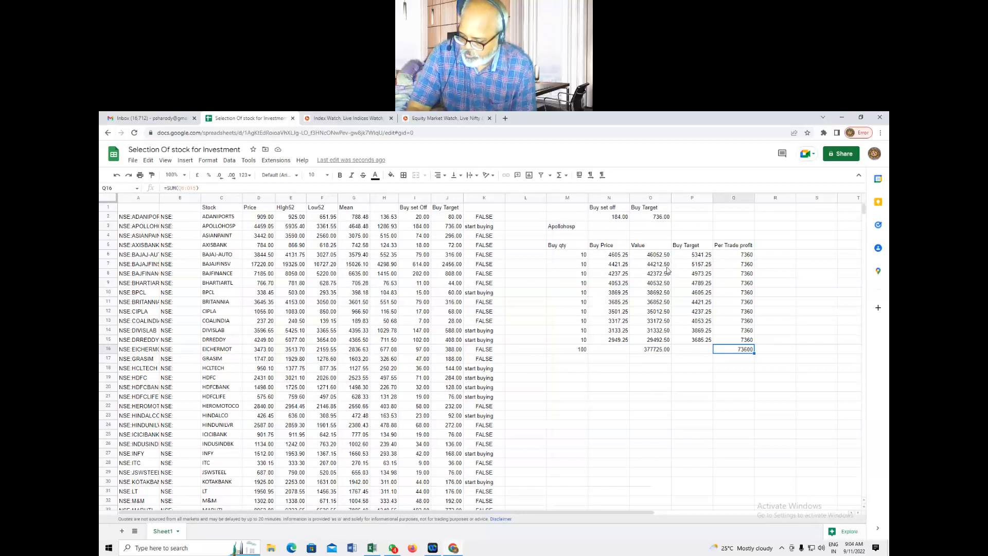
Compare the total Value in O16 with the total profit in Q16, and review the first buy quantities in M6 and M7.
left_click(661, 352)
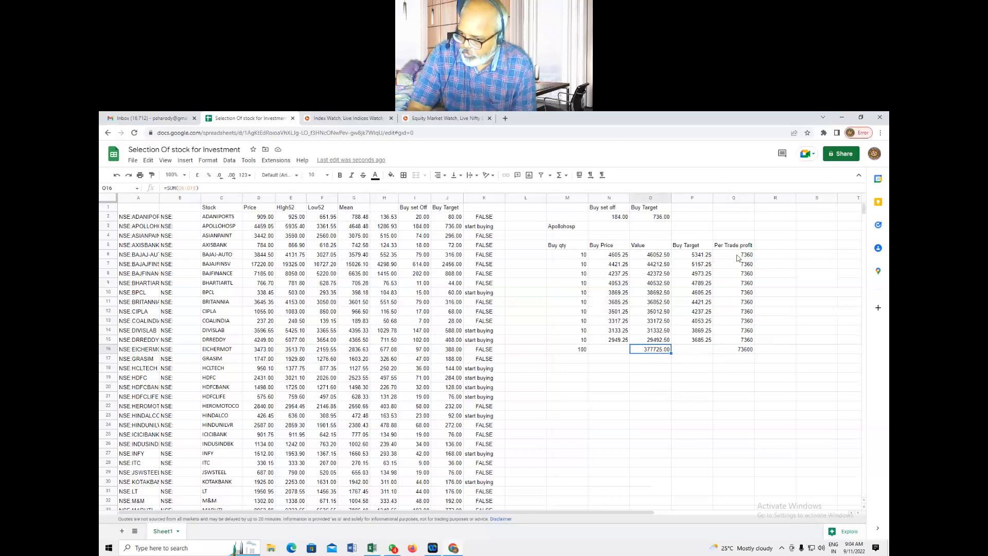
left_click(743, 351)
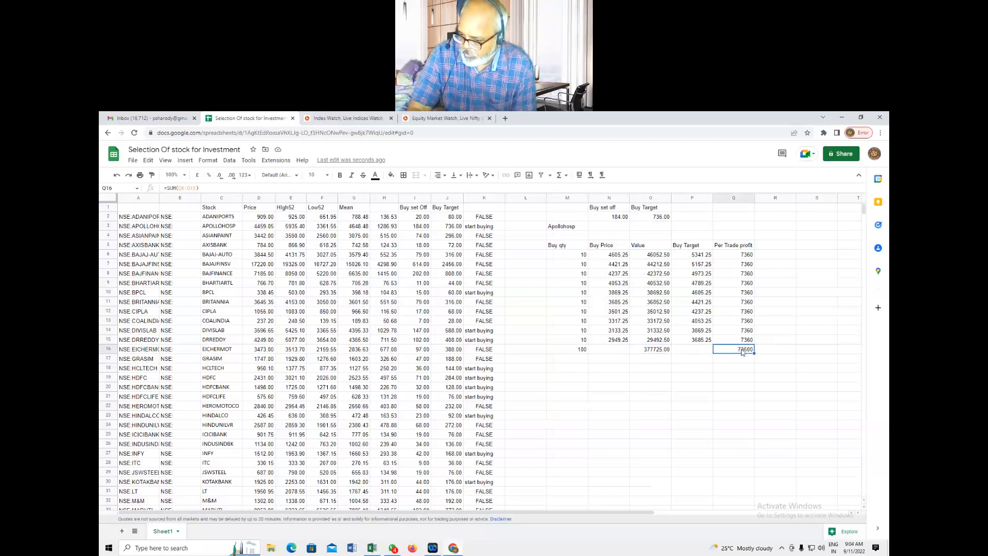
left_click(658, 354)
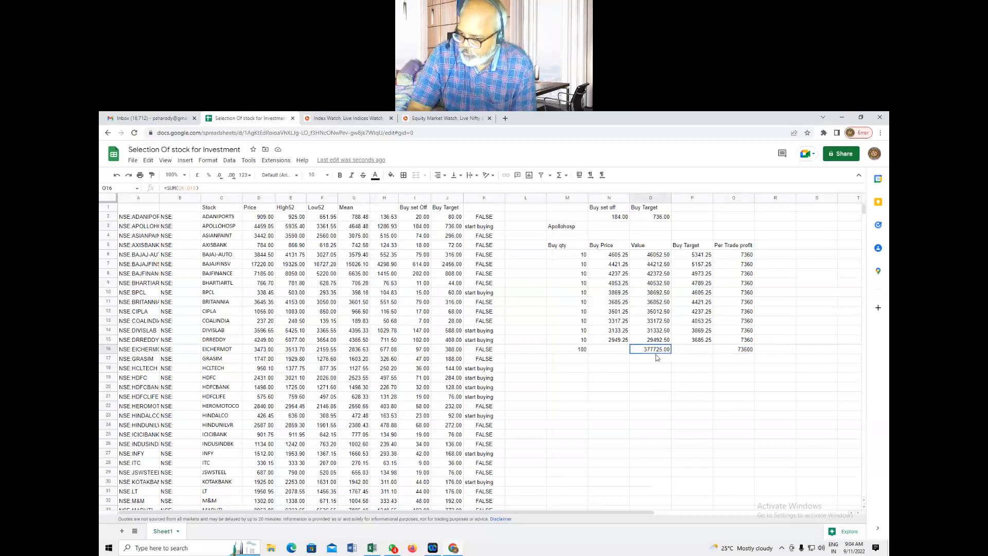
left_click(573, 257)
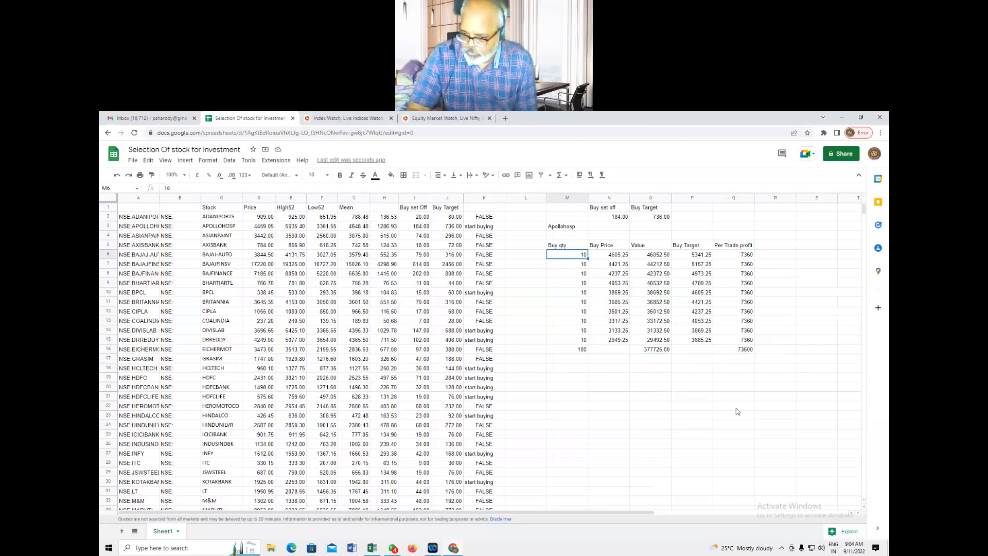
key("Down")
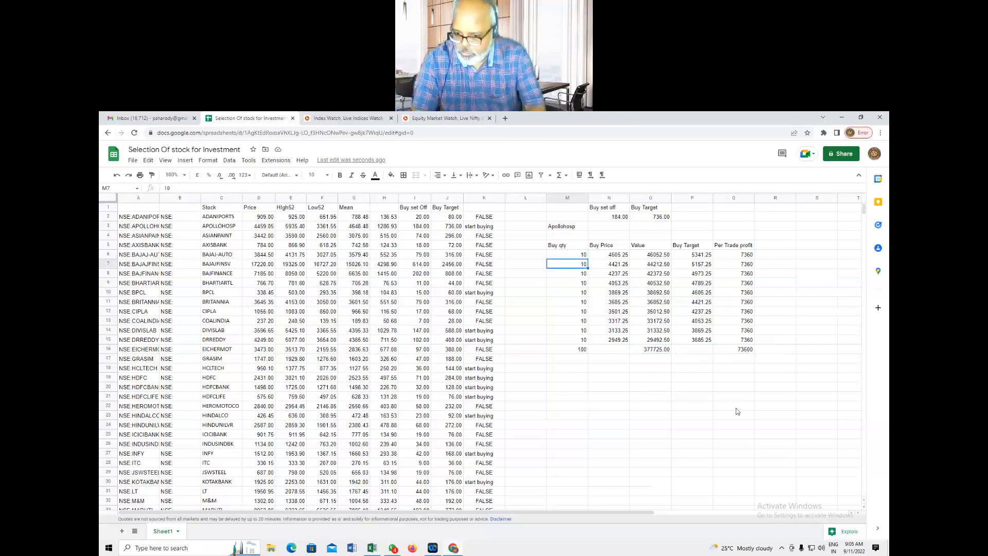
Link each buy quantity from M7 to M15 to the first quantity with a formula referring to M6.
key("Down")
type("=")
key("Up")
key("Up")
key("Return")
type("=")
key("Up")
key("Up")
key("Up")
key("Return")
type("=")
key("Up")
key("Up")
key("Up")
key("Up")
key("Return")
type("=")
key("Up")
key("Up")
key("Up")
key("Up")
key("Up")
key("Return")
type("=")
key("Up")
key("Up")
key("Up")
key("Up")
key("Up")
key("Up")
key("Return")
type("=")
key("Up")
key("Up")
key("Up")
key("Up")
key("Up")
key("Up")
key("Up")
key("Return")
type("=")
key("Up")
key("Up")
key("Up")
key("Up")
key("Up")
key("Up")
key("Up")
key("Up")
key("Return")
type("=")
key("Up")
key("Up")
key("Up")
key("Up")
key("Up")
key("Up")
key("Up")
key("Up")
key("Up")
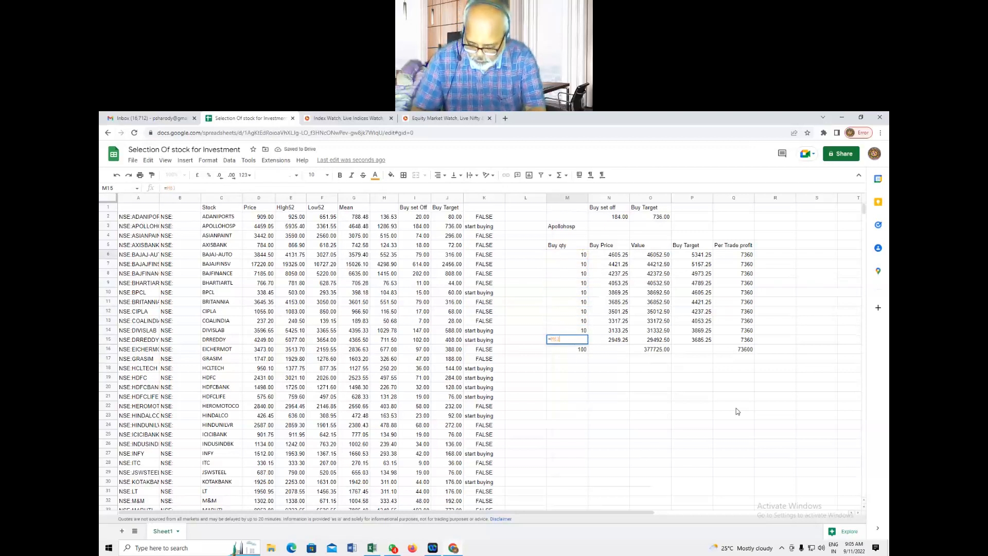
key("BackSpace")
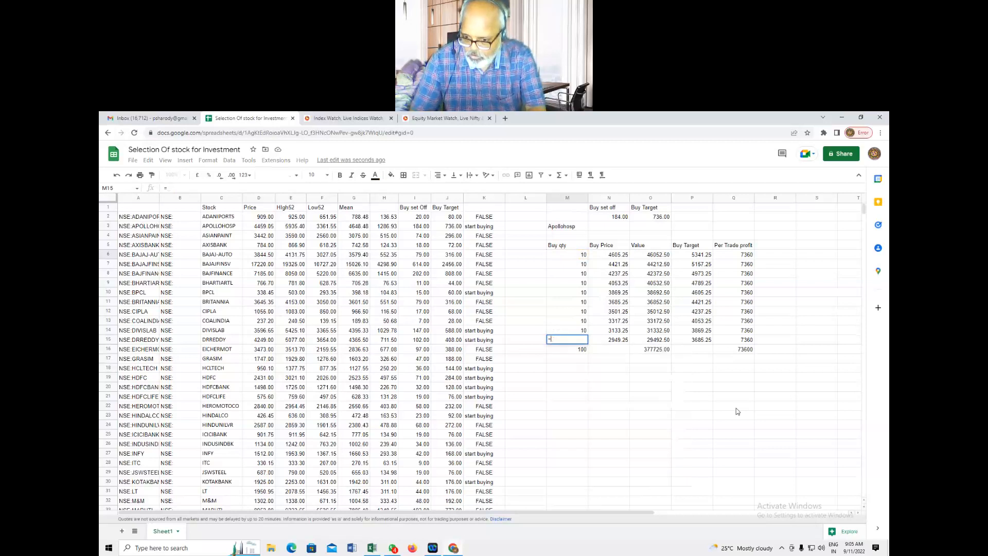
left_click(584, 255)
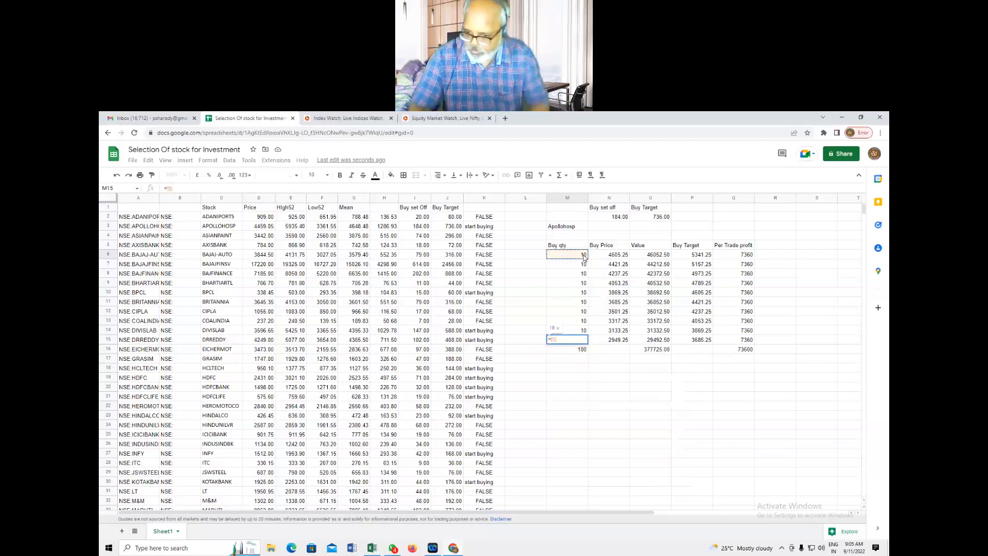
key("Return")
Set the first buy quantity in M6 to 5 and check the total Value in O16.
left_click(643, 352)
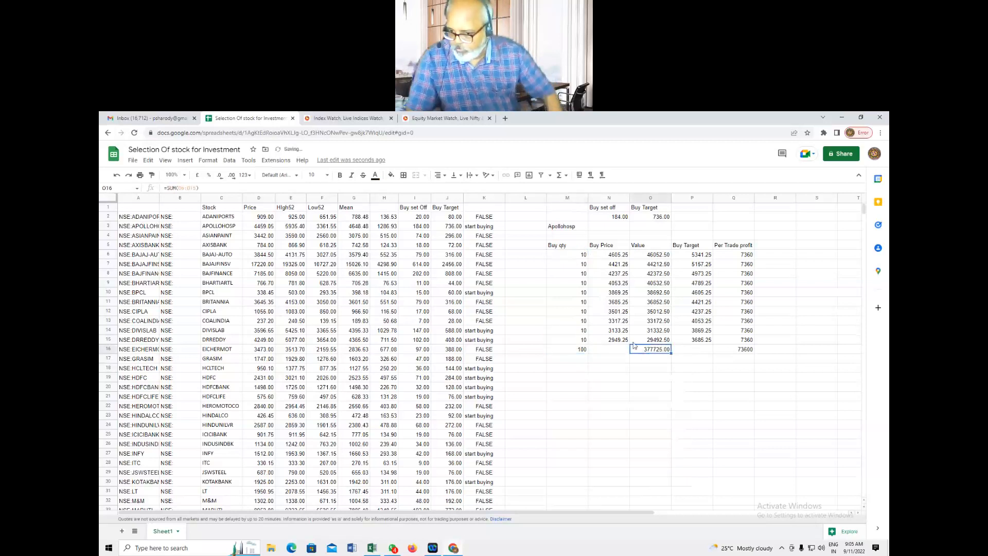
left_click(572, 257)
type("5")
key("Return")
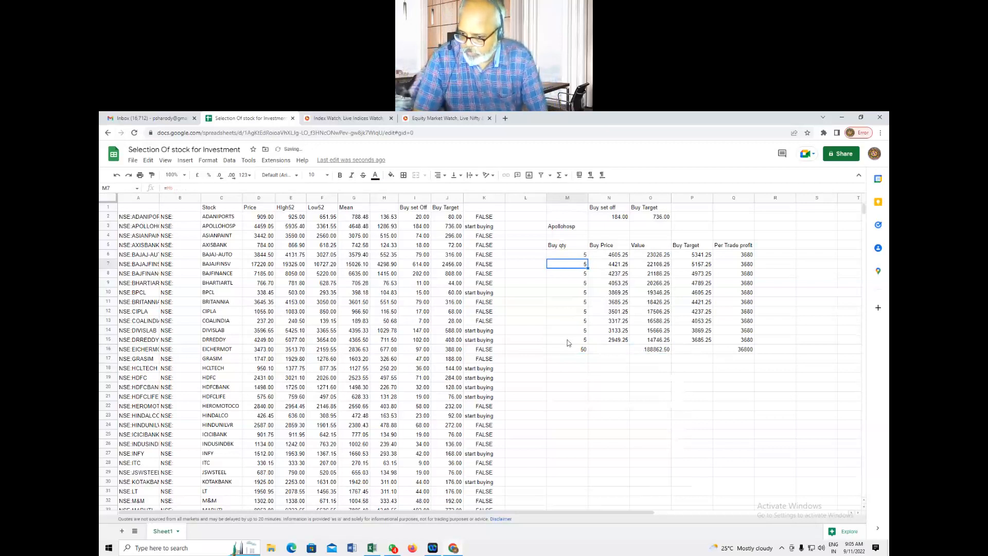
left_click(653, 353)
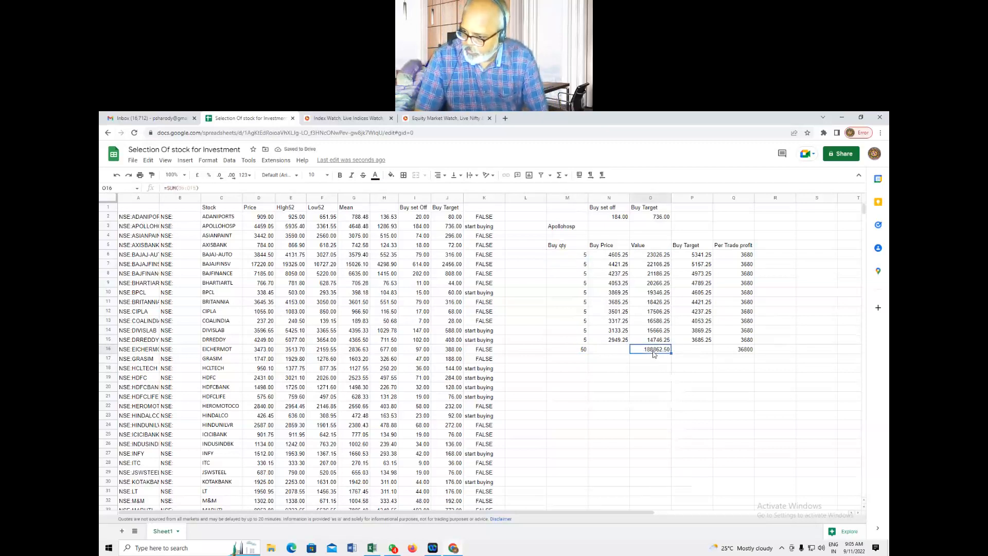
Set the first buy quantity in M6 to 3 and check its effect on the total Value in O16.
left_click(579, 257)
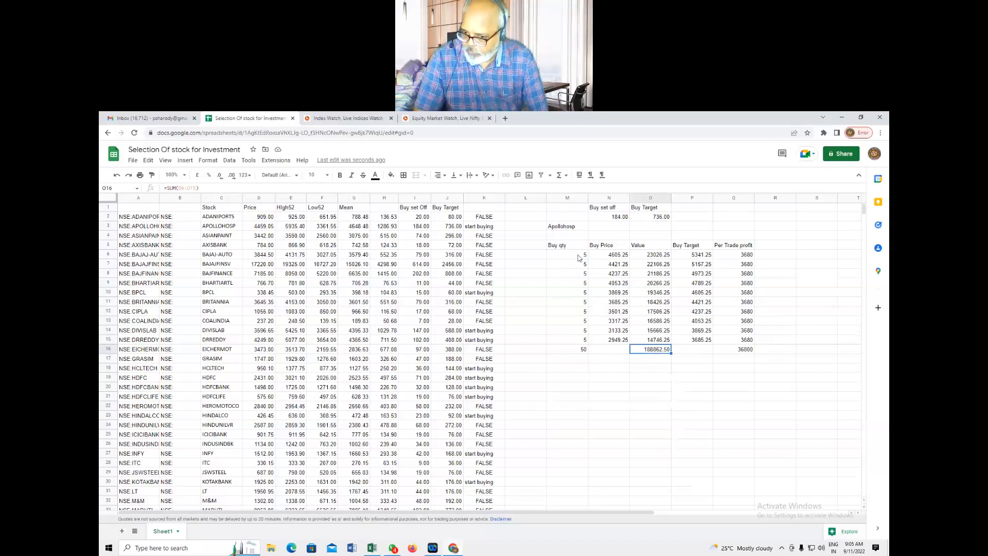
type("3")
key("Return")
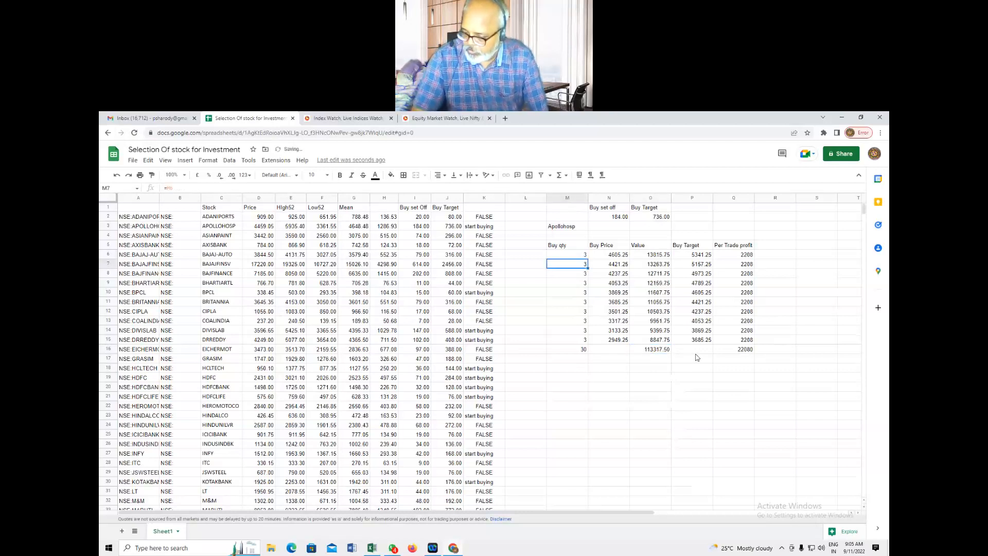
left_click(664, 350)
Set the first buy quantity in M6 to 2 and check the resulting total Value in O16.
left_click(576, 259)
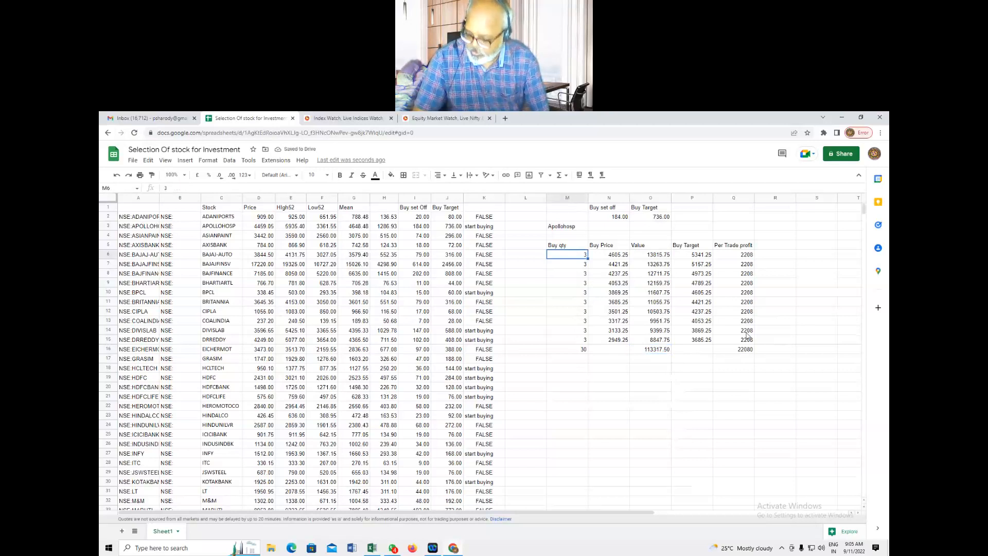
type("2")
key("Return")
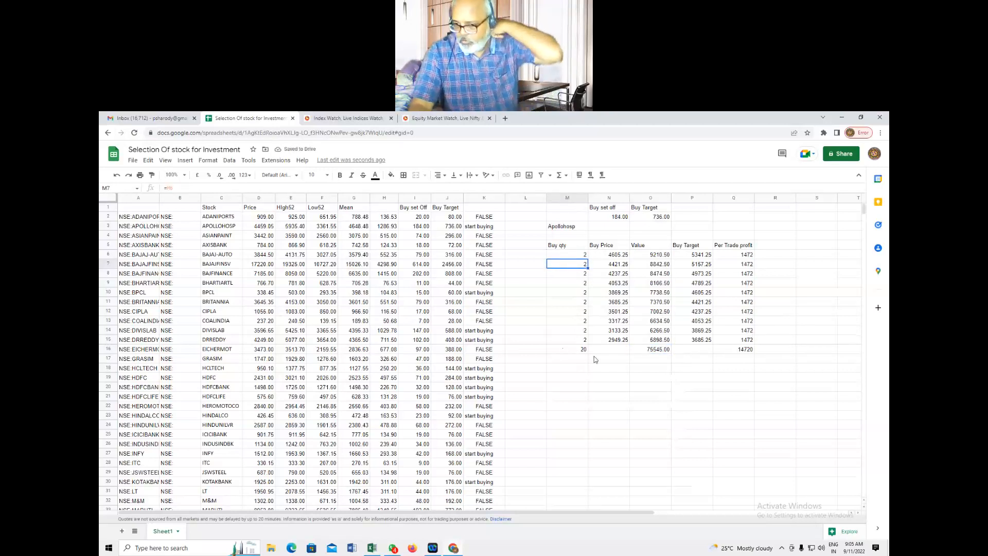
left_click(652, 352)
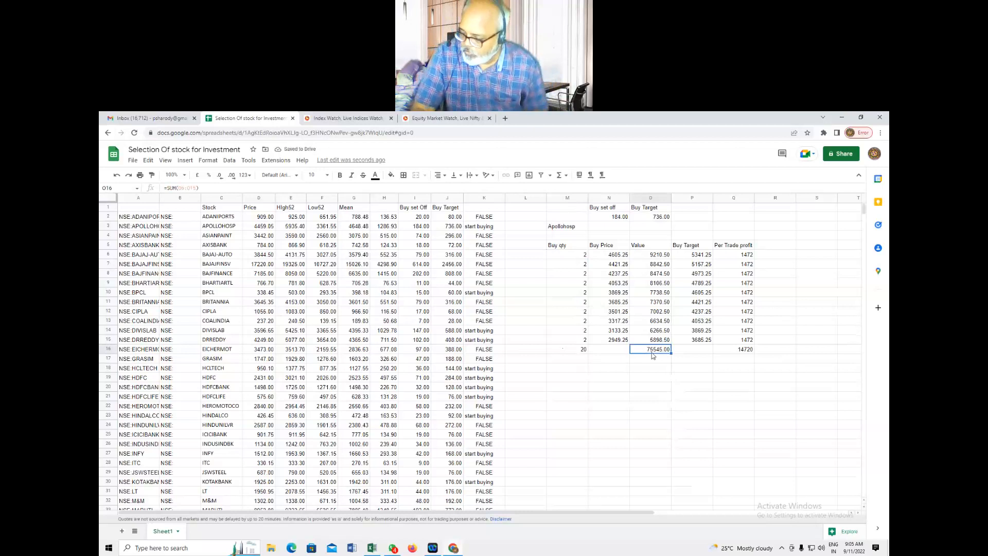
Compare the last Buy Price in N15 with Apollohosp's Low52 in F3, and review the formulas in H2, G2 and I2.
left_click(615, 343)
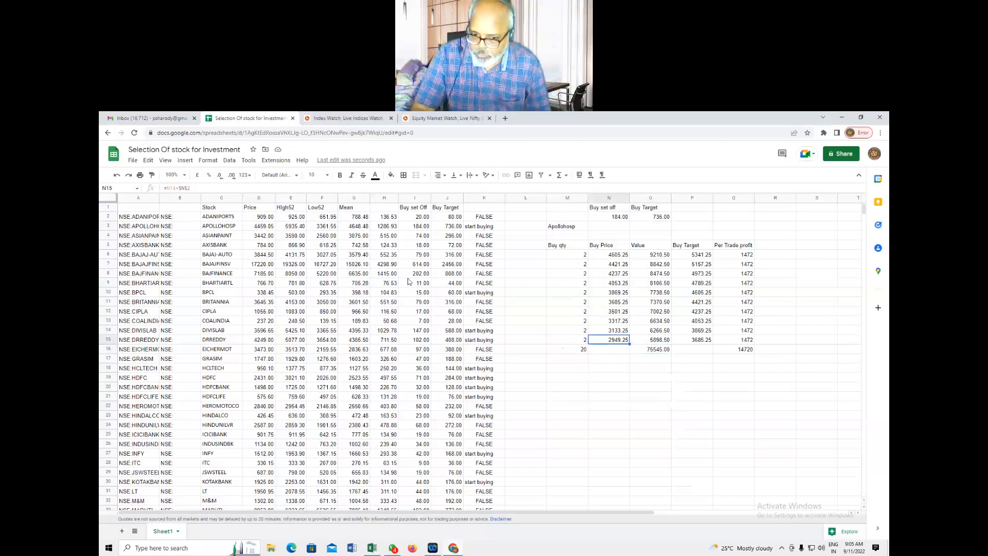
left_click(320, 229)
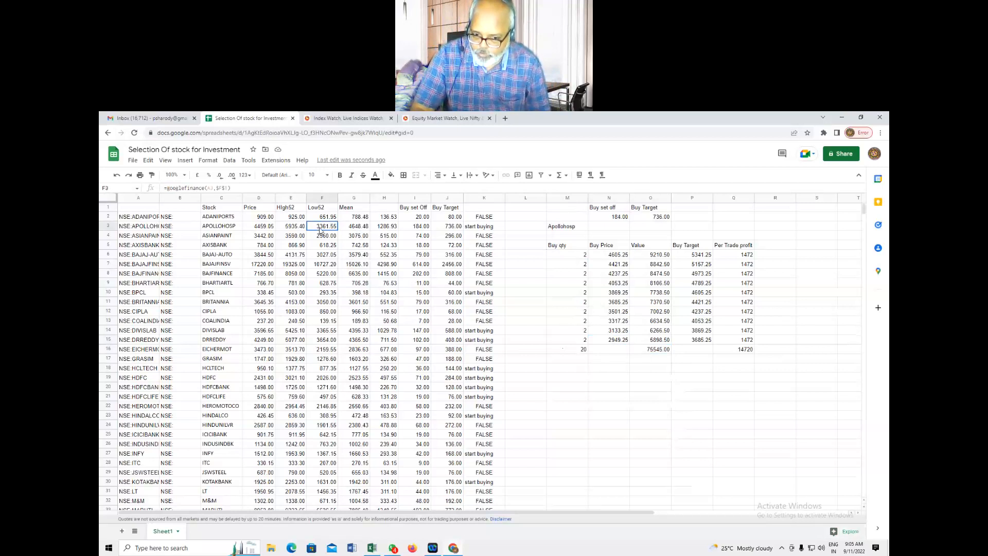
left_click(615, 342)
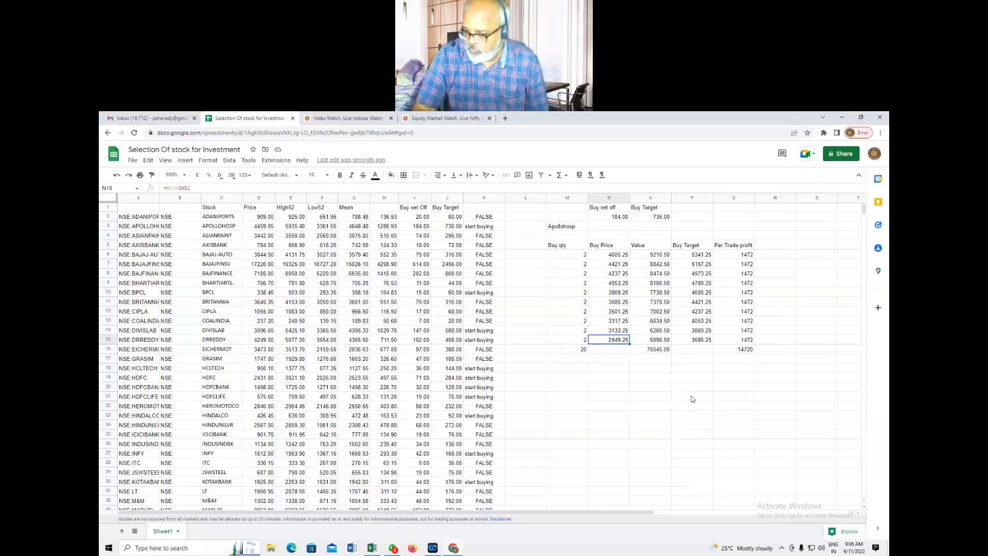
left_click(387, 220)
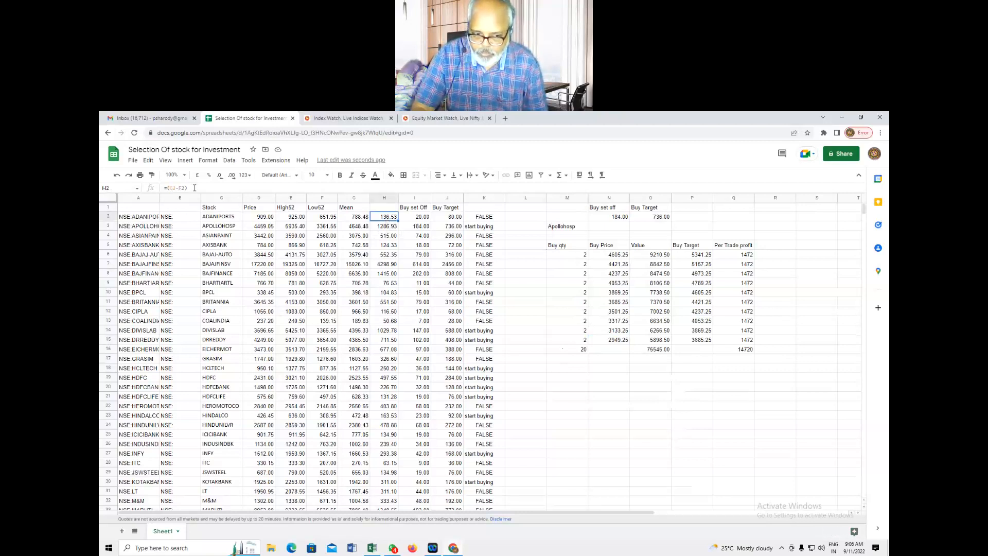
left_click(354, 221)
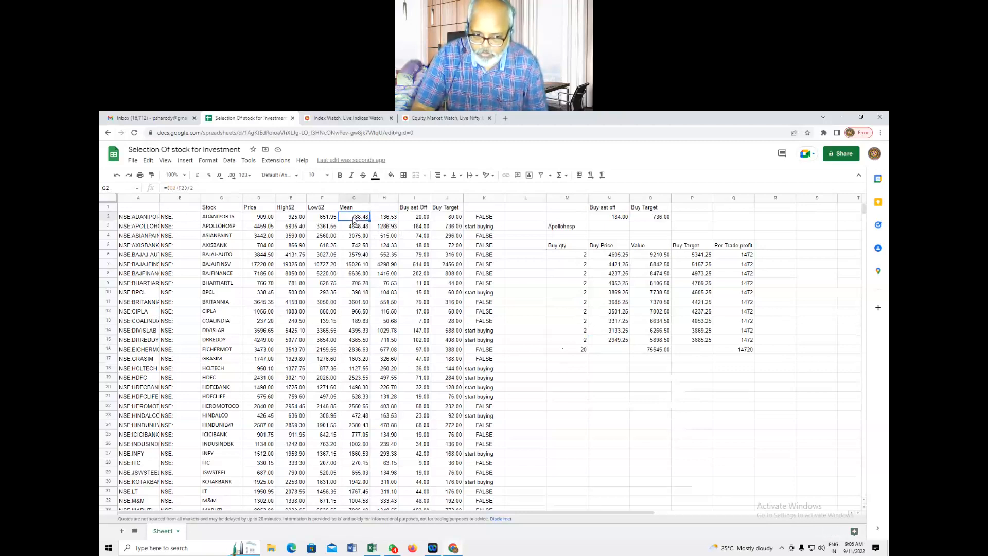
left_click(417, 220)
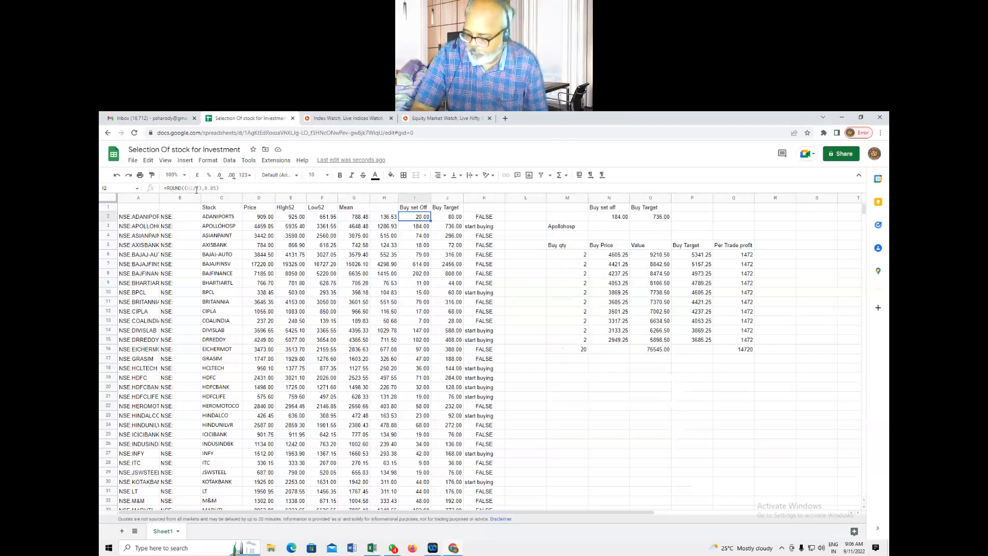
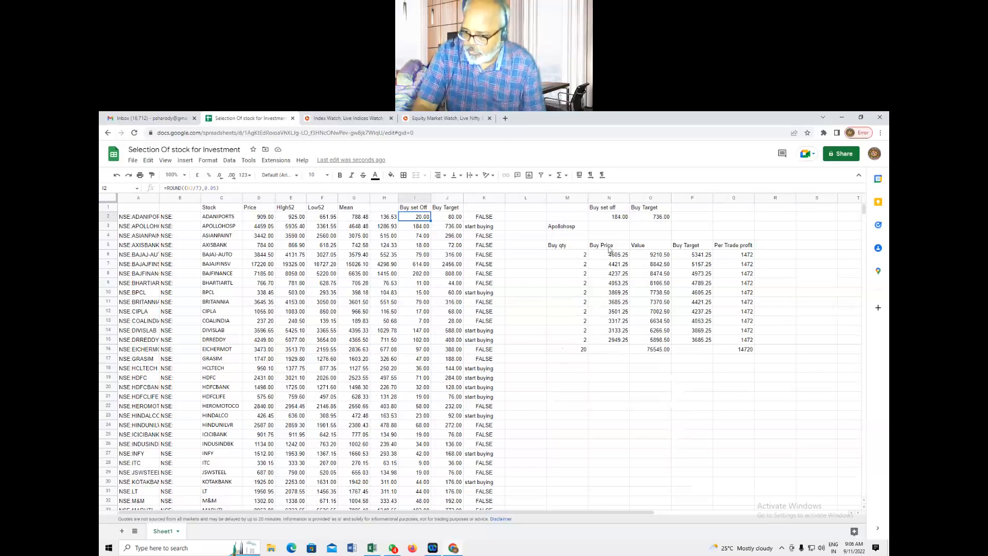
left_click(618, 343)
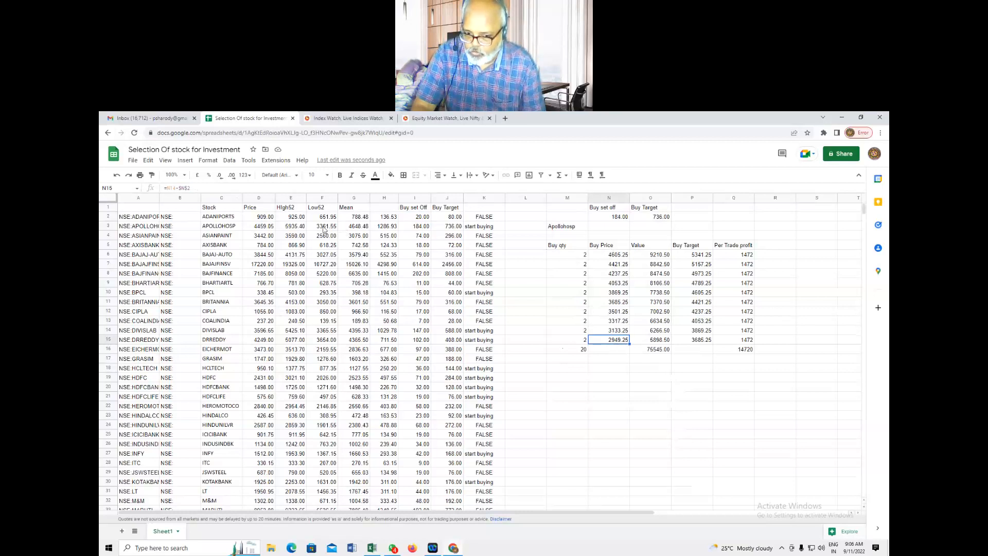
left_click(327, 226)
left_click(624, 343)
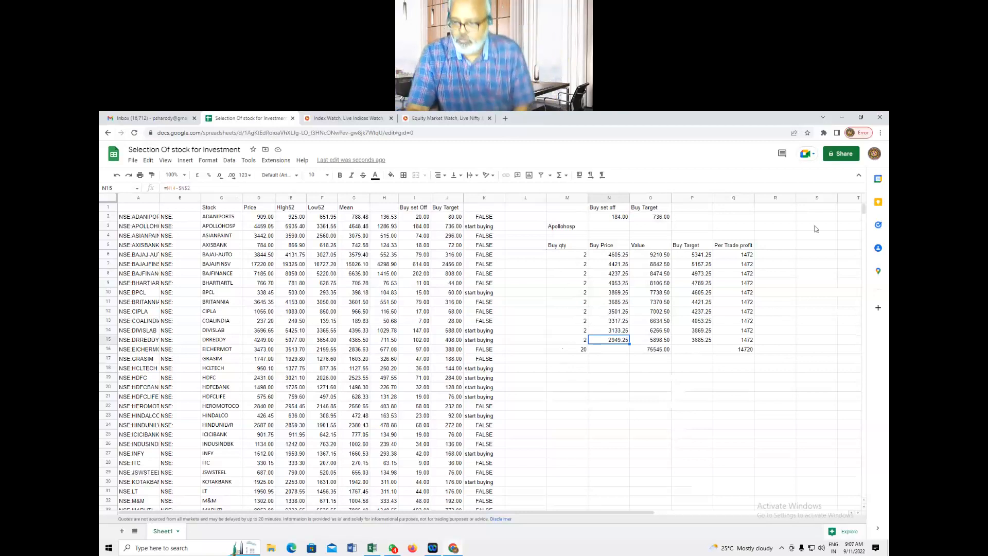
Check the total Value in O16 and per-trade profit in Q6, and set the first buy quantity in M6 to 1.
left_click(658, 350)
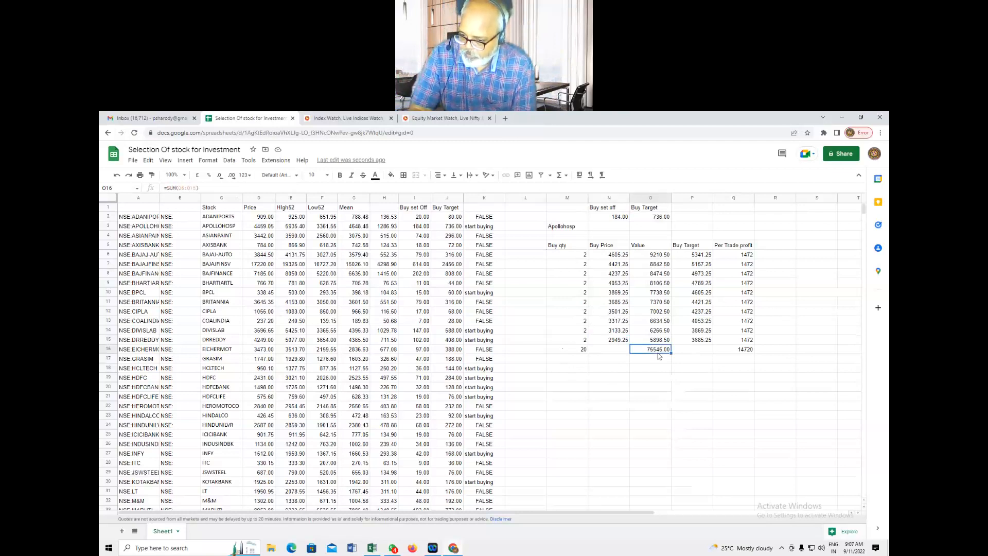
left_click(578, 343)
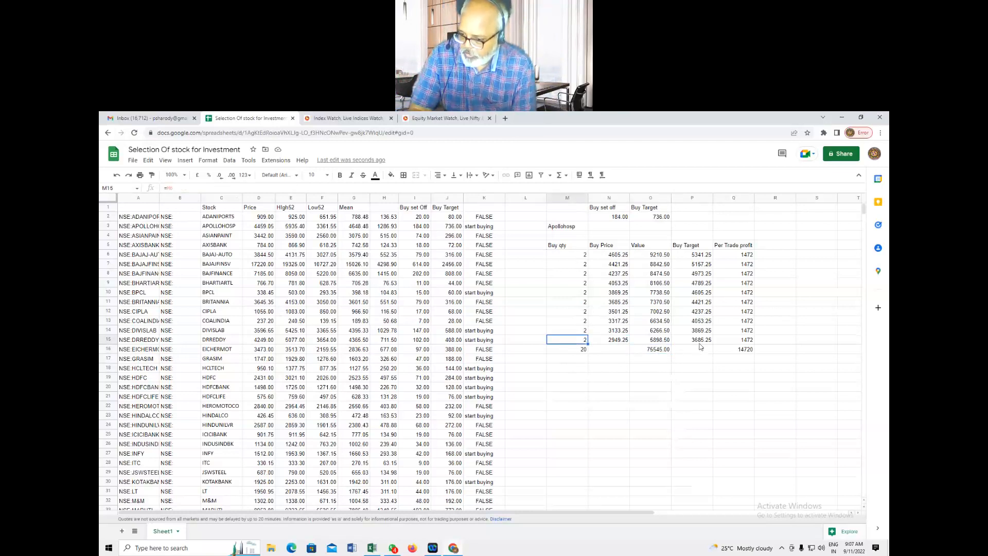
left_click(740, 257)
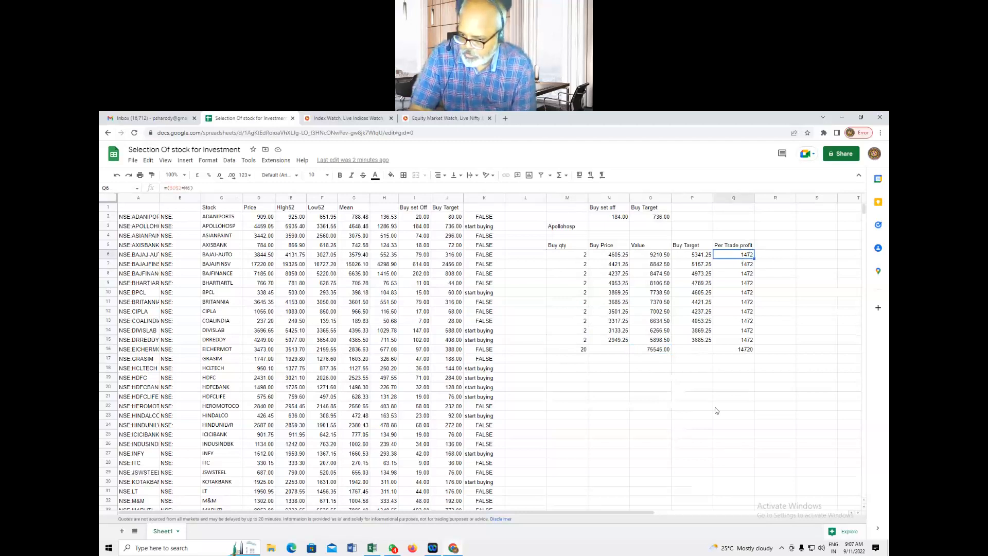
key("ctrl+Left")
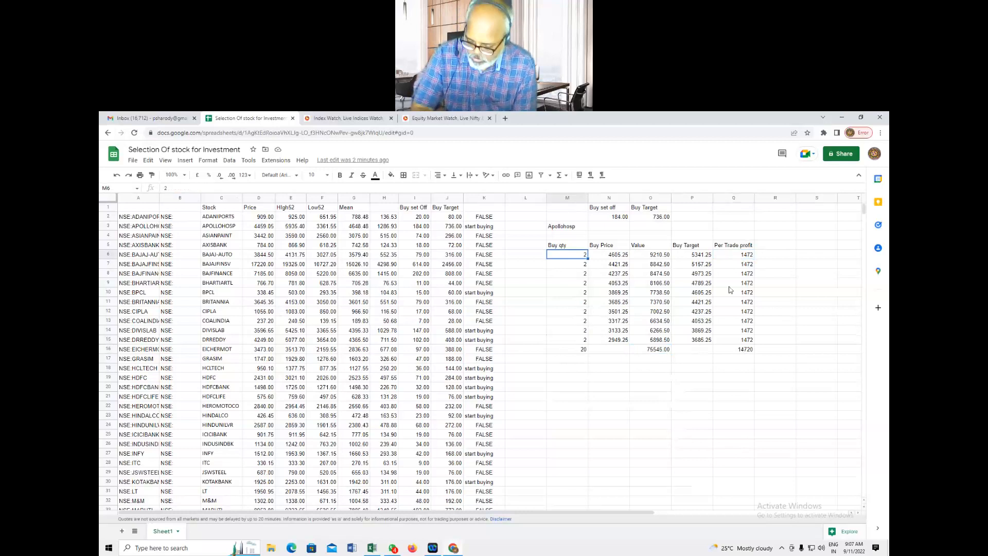
type("1")
key("Return")
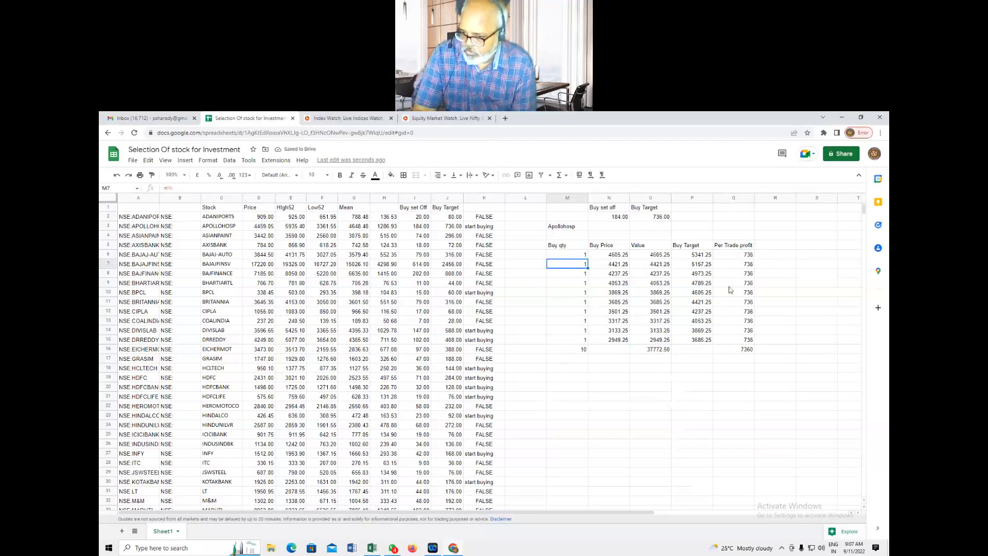
Review the per-trade profits in Q6 and Q8, the set-off and target in N2 and O2, and the first and last Buy Prices.
left_click(743, 260)
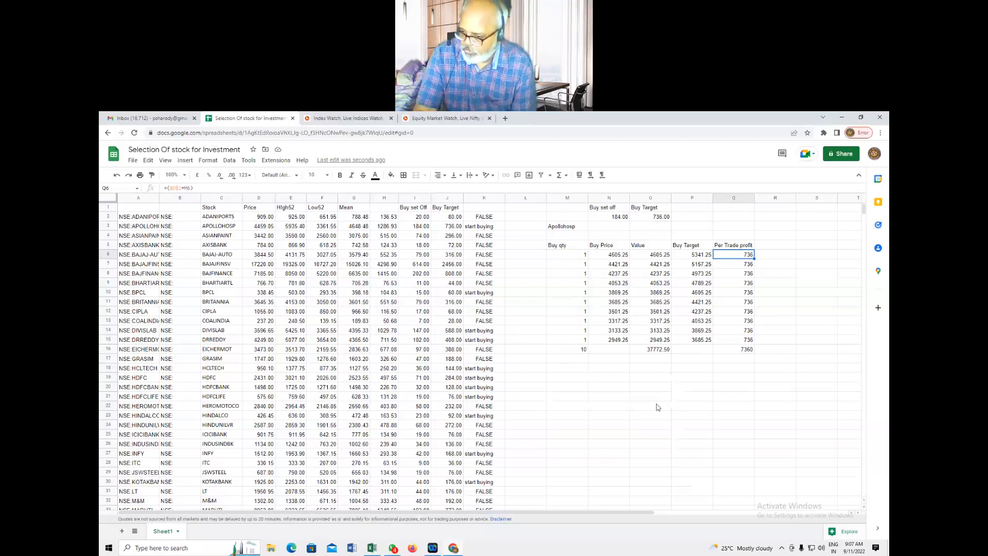
left_click(742, 276)
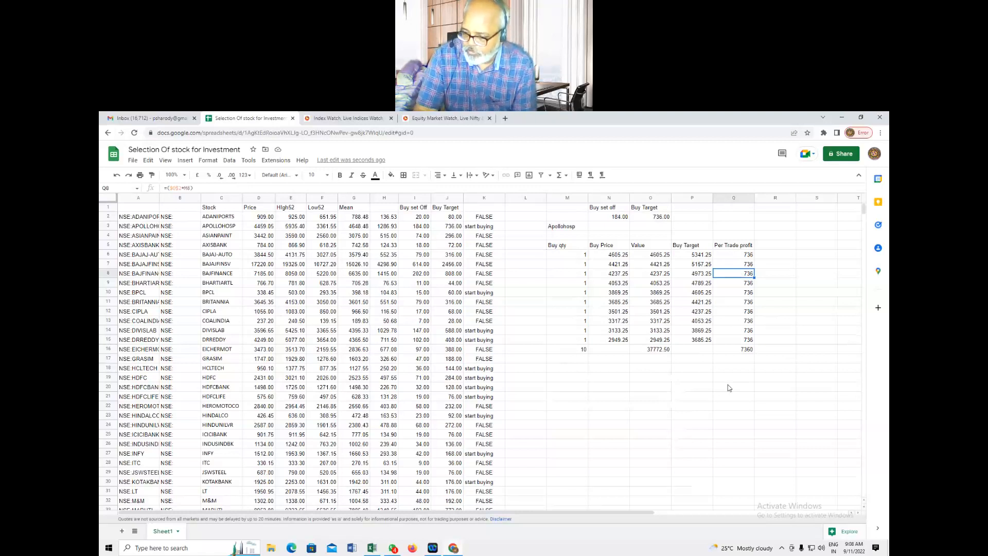
left_click(610, 220)
left_click(659, 222)
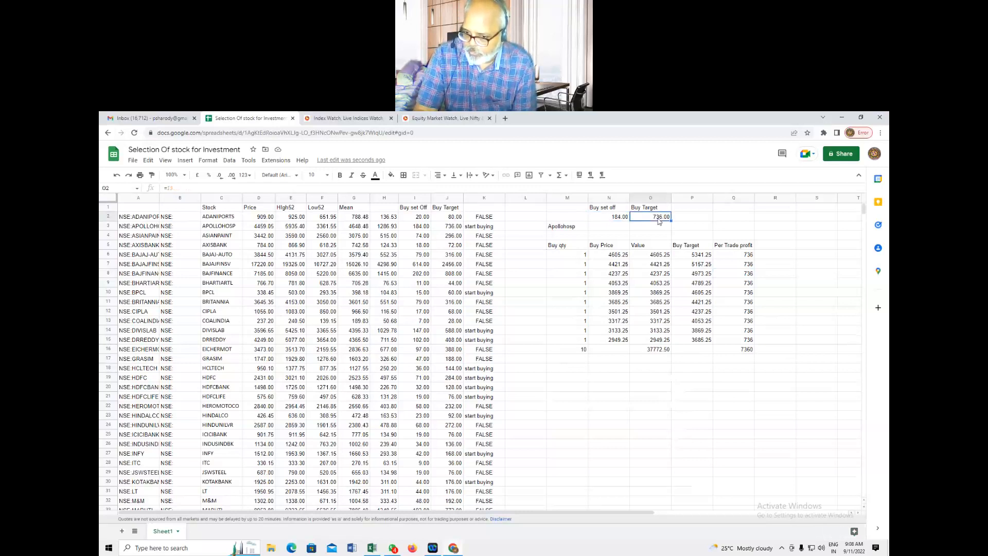
left_click(611, 258)
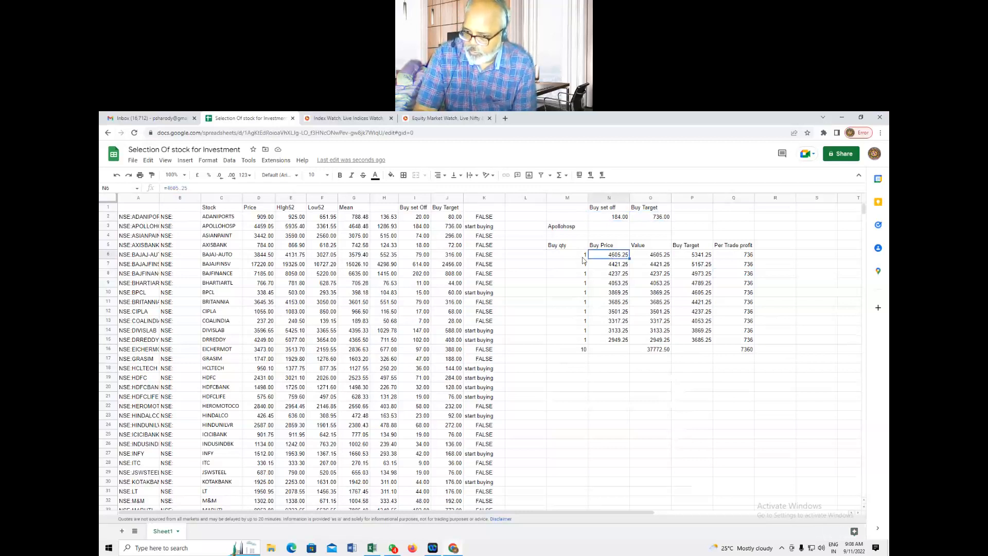
left_click(571, 259)
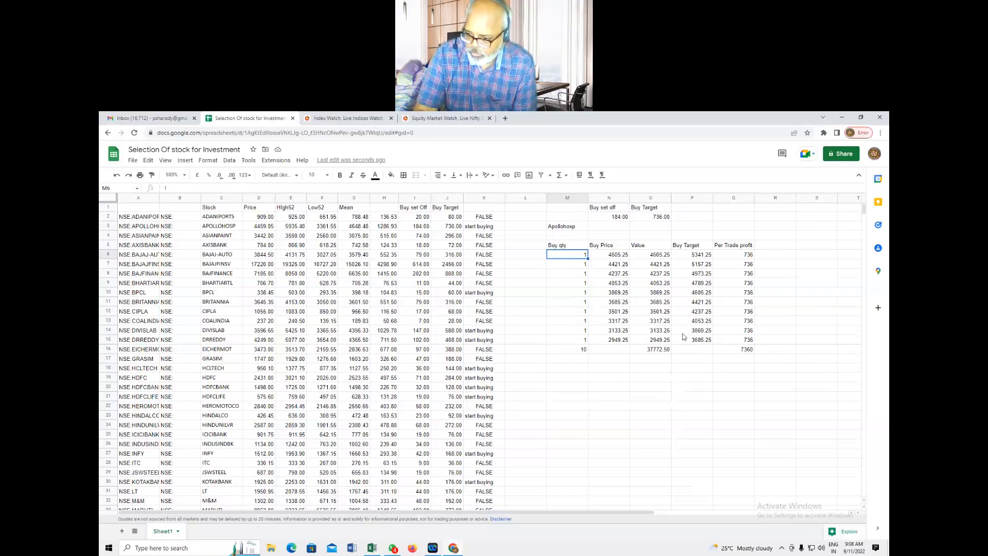
left_click(613, 341)
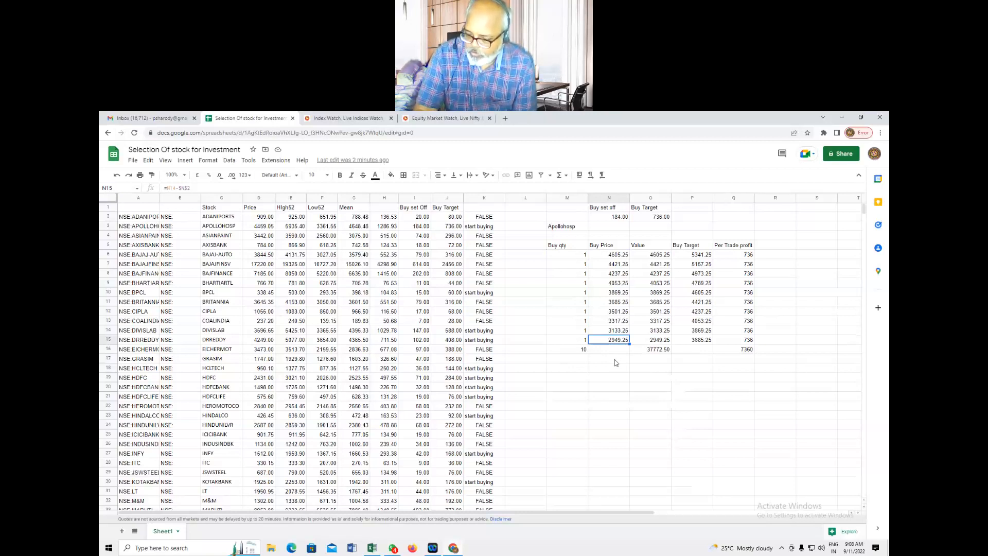
left_click(615, 360)
left_click(614, 377)
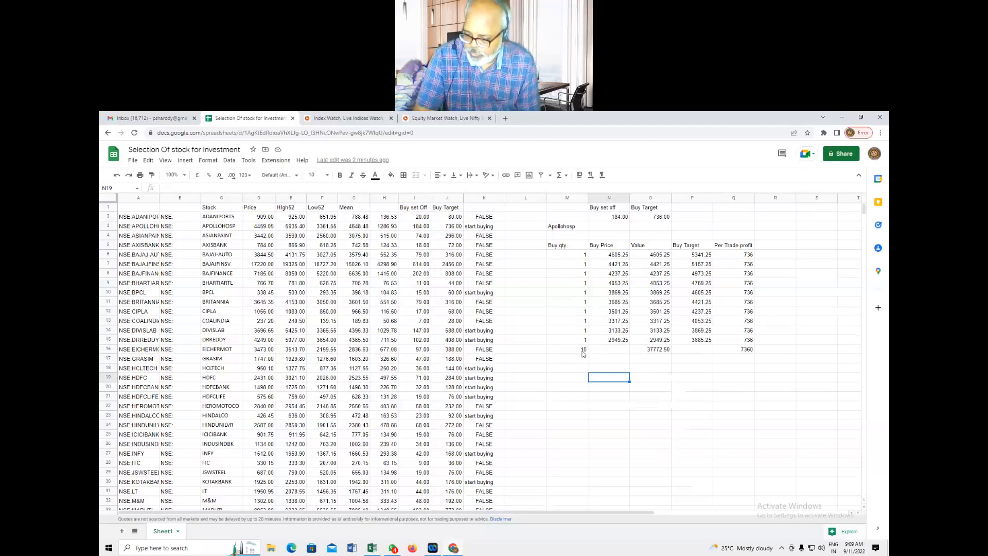
left_click(684, 378)
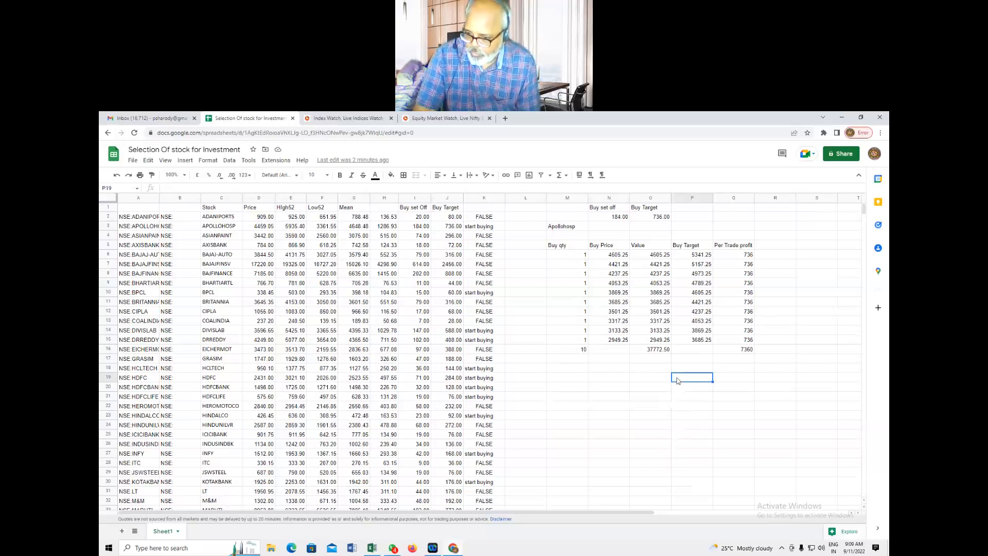
left_click(655, 380)
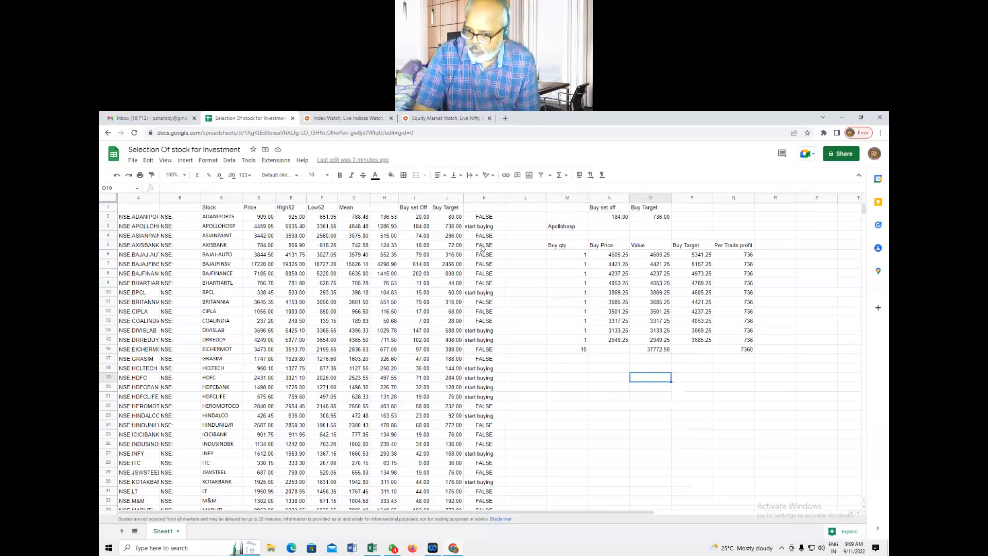
Insert one blank column to the left of column L, between the buy signals and the Apollohosp purchase plan.
left_click(527, 199)
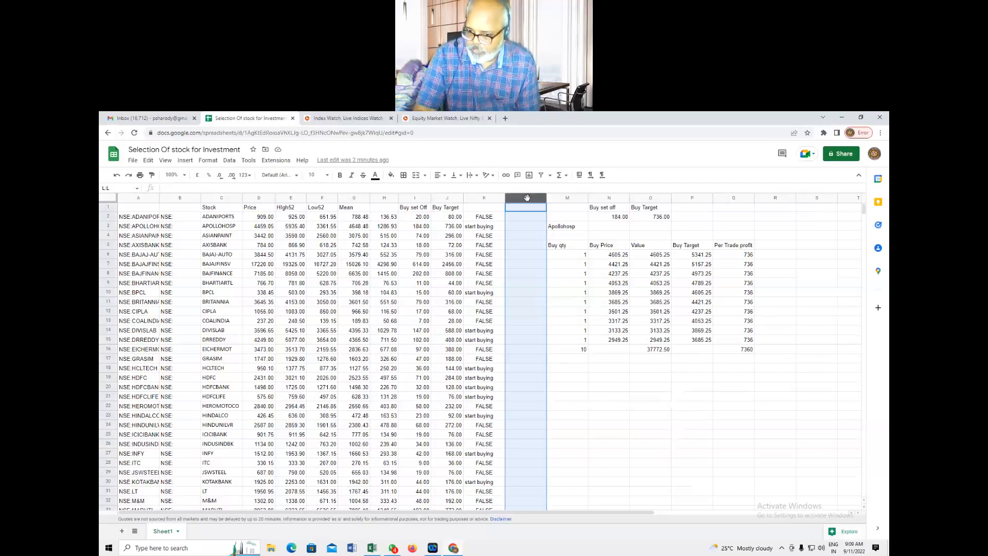
right_click(527, 198)
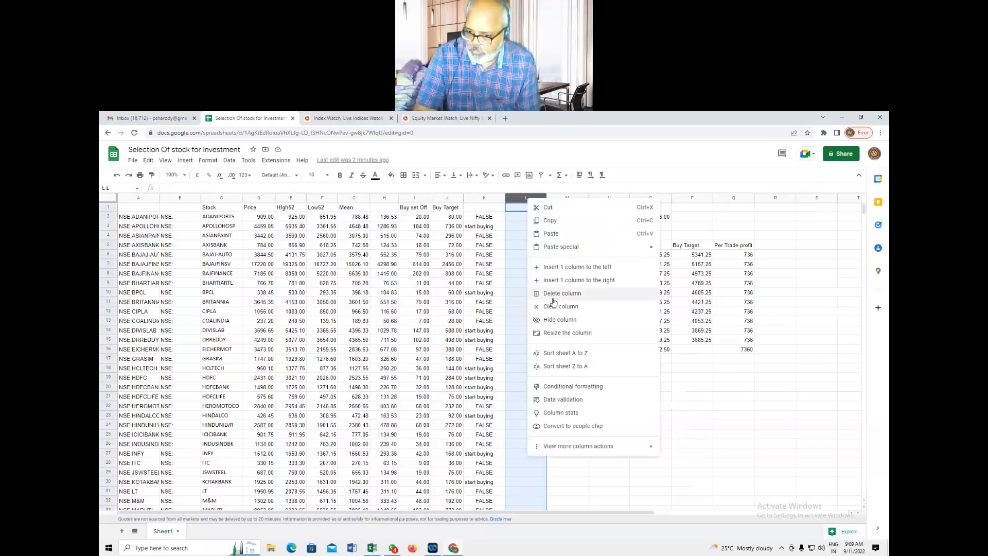
left_click(559, 272)
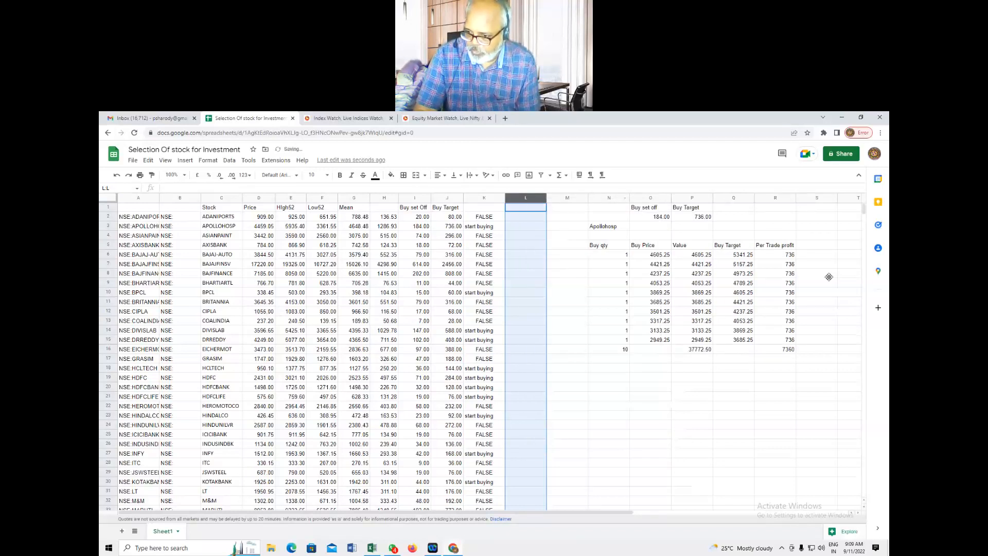
Calculate the 52-week range relative to the low in L2 with =(E2-F2)/F2 and format it as a percentage.
left_click(526, 218)
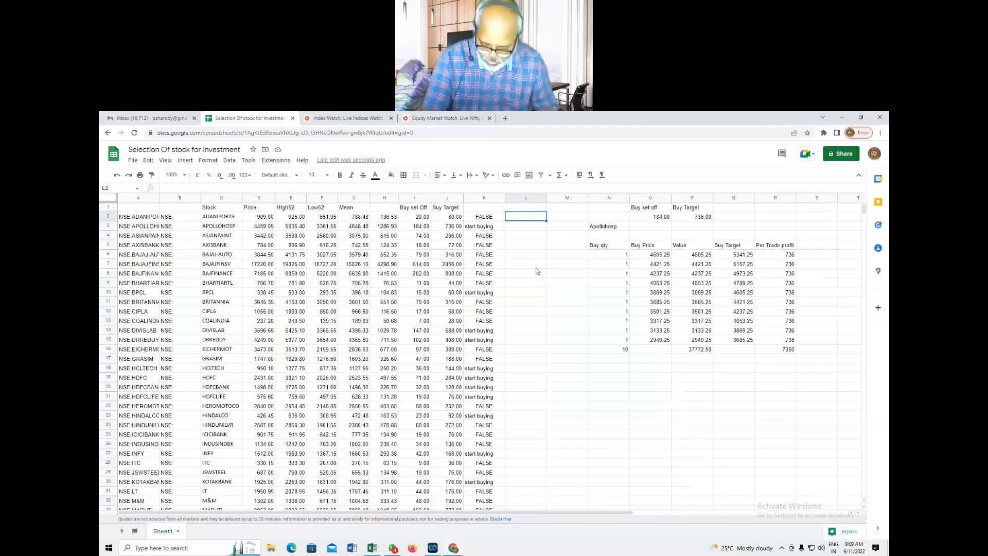
type("=")
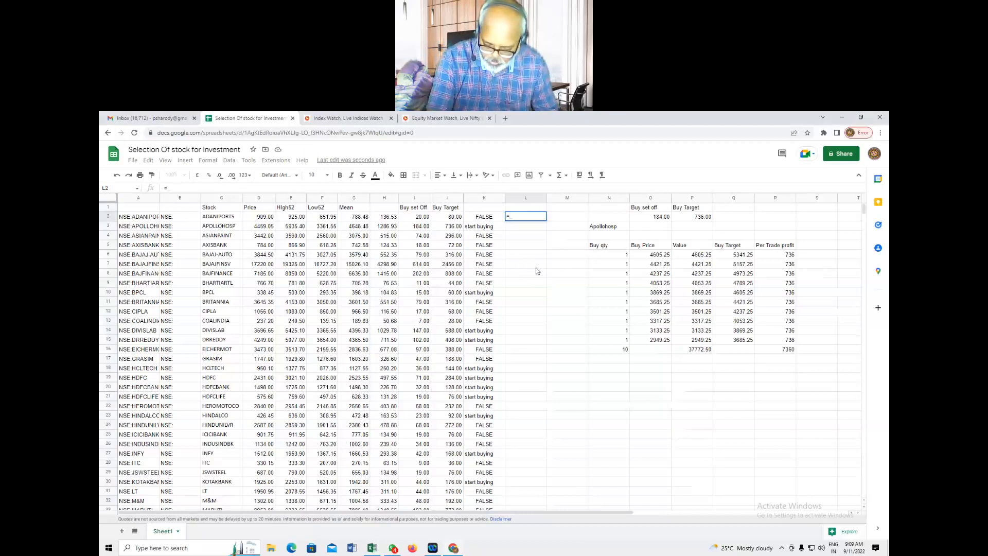
type("(")
key("Left")
key("Left")
key("Left")
key("Left")
key("Left")
key("Left")
key("Left")
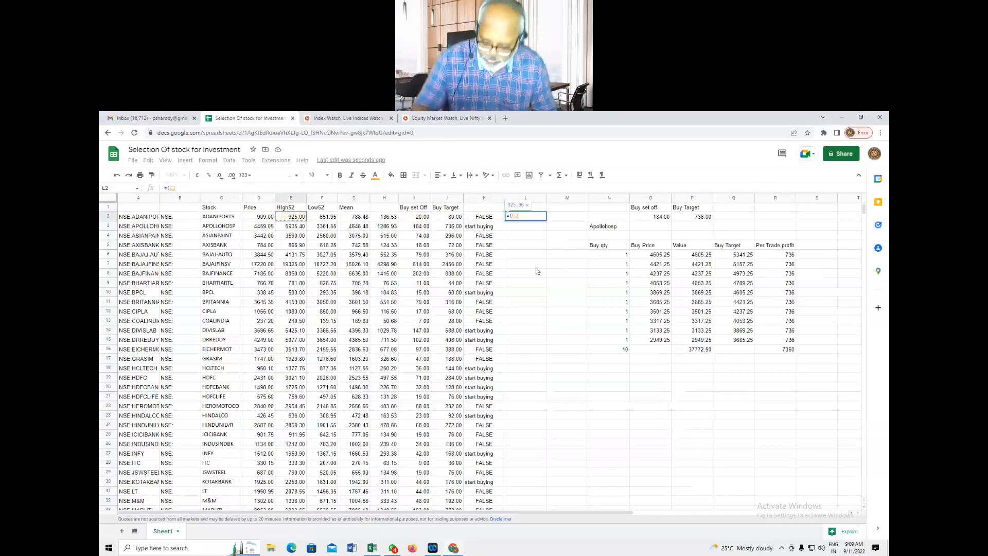
type("-")
key("Left")
key("Left")
key("Left")
key("Left")
key("Left")
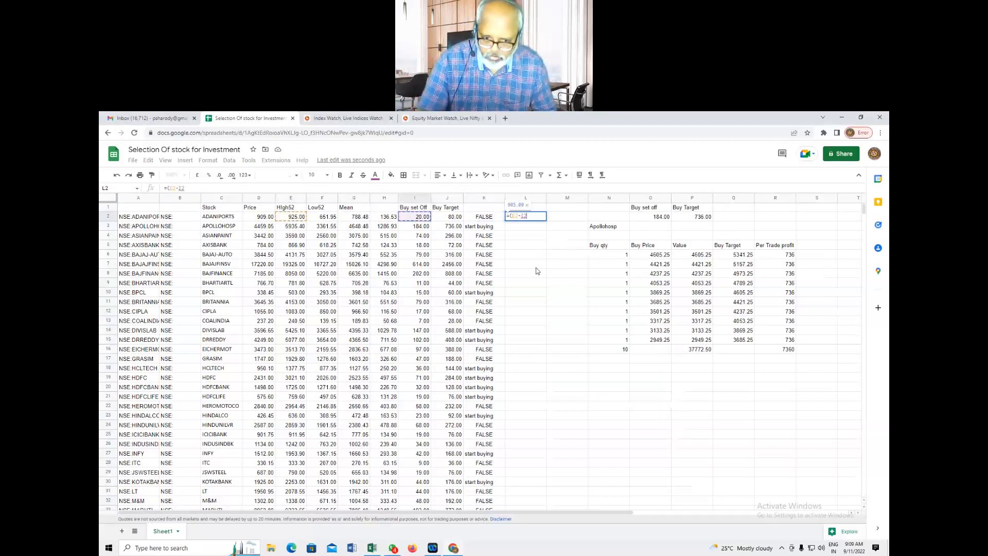
key("Left")
type(")")
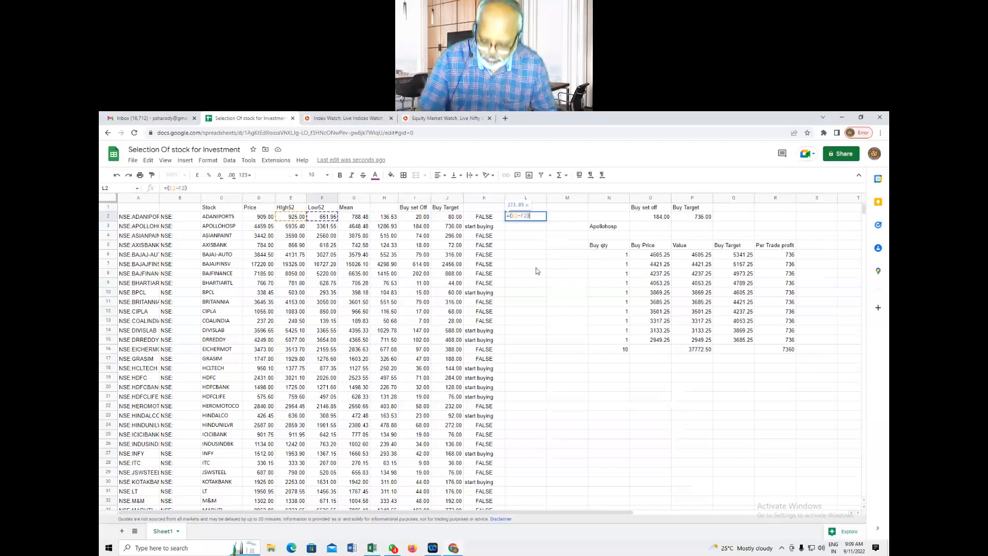
type("/")
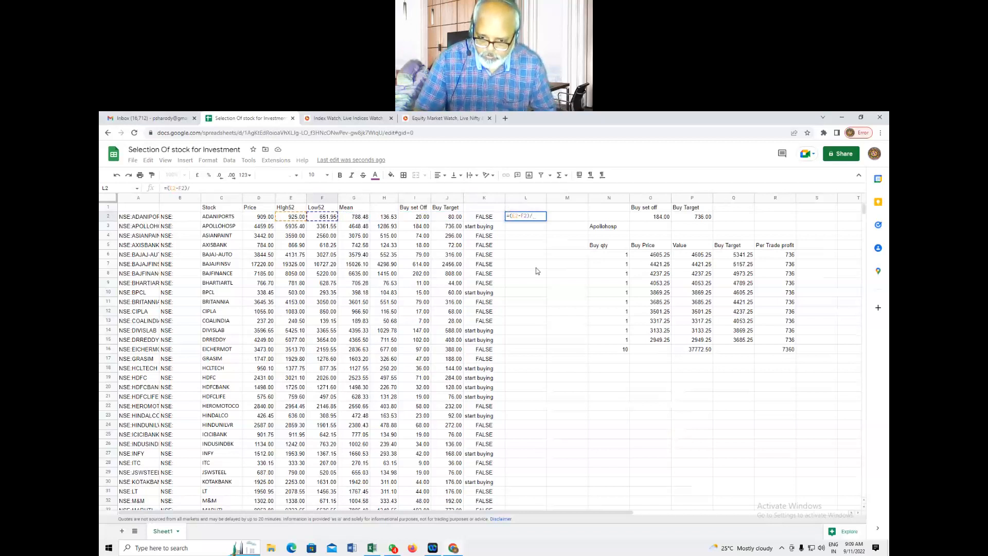
key("Left")
key("Left")
key("Left")
key("Left")
key("Left")
key("Left")
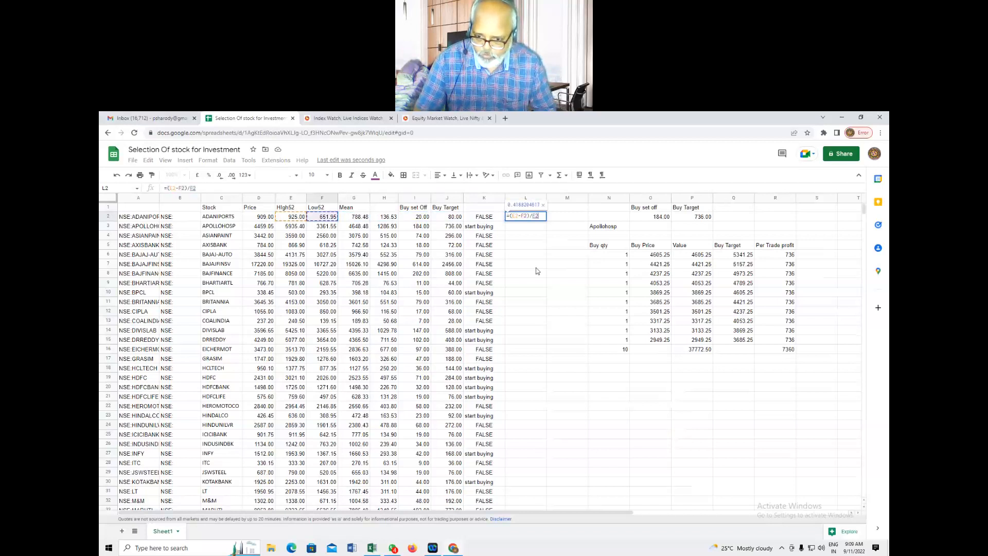
key("Return")
left_click(529, 219)
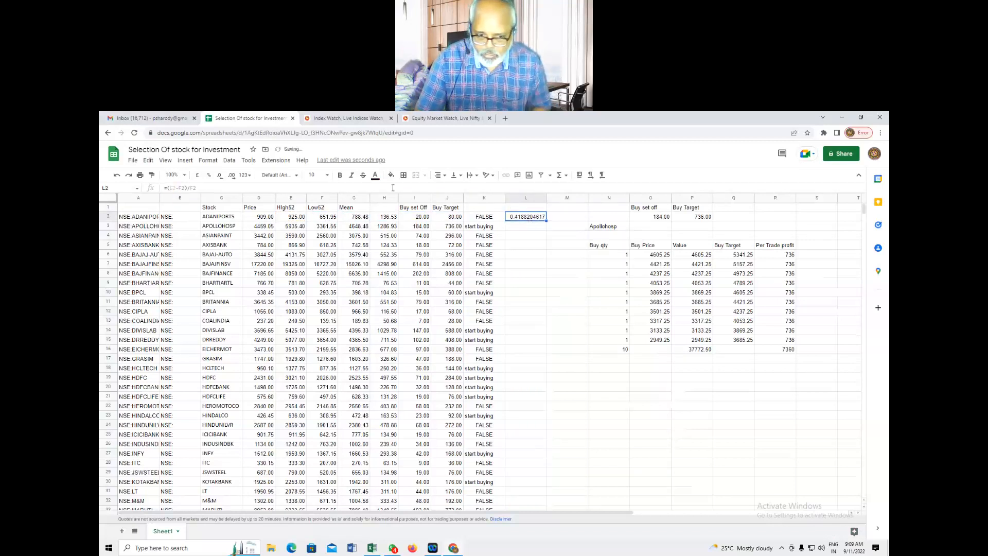
left_click(209, 176)
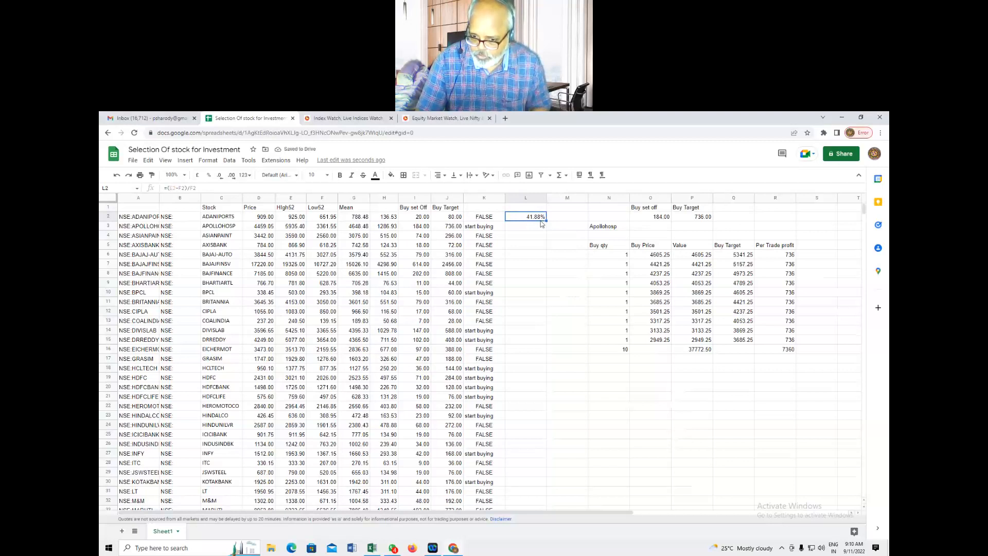
Copy the percentage formula from L2 down to all remaining stocks in L3:L51.
key("Down")
type("76.57%")
key("Down")
type("40.23%")
key("Down")
type("40.22%")
key("Down")
key("ctrl+v")
key("Down")
key("ctrl+v")
key("Down")
key("ctrl+v")
key("Down")
key("ctrl+v")
key("Down")
key("ctrl+v")
key("Down")
key("ctrl+v")
key("Down")
key("ctrl+v")
key("Down")
key("ctrl+v")
key("Down")
key("ctrl+v")
key("Down")
key("ctrl+v")
key("Down")
key("ctrl+v")
key("Down")
key("ctrl+v")
key("Down")
key("ctrl+v")
key("Down")
key("ctrl+v")
key("Down")
key("ctrl+v")
key("Down")
key("ctrl+v")
key("Down")
key("ctrl+v")
key("Down")
key("ctrl+v")
key("Down")
key("ctrl+v")
key("Down")
key("ctrl+v")
key("Down")
key("ctrl+v")
key("Down")
key("ctrl+v")
key("Down")
key("ctrl+v")
key("Down")
key("ctrl+v")
key("Down")
key("ctrl+v")
key("Down")
key("ctrl+v")
key("Down")
key("ctrl+v")
key("Down")
key("ctrl+v")
key("Down")
key("ctrl+v")
key("Down")
key("ctrl+v")
key("Down")
key("ctrl+v")
key("Down")
key("ctrl+v")
key("Down")
key("ctrl+v")
key("Down")
key("ctrl+v")
key("Down")
key("ctrl+v")
key("Down")
key("ctrl+v")
key("Down")
key("ctrl+v")
key("Down")
key("ctrl+v")
key("Down")
key("ctrl+v")
key("Down")
key("ctrl+v")
key("Down")
key("ctrl+v")
key("Down")
key("ctrl+v")
key("Down")
key("ctrl+v")
key("Down")
key("ctrl+v")
key("Down")
key("ctrl+v")
key("Down")
key("ctrl+v")
key("Down")
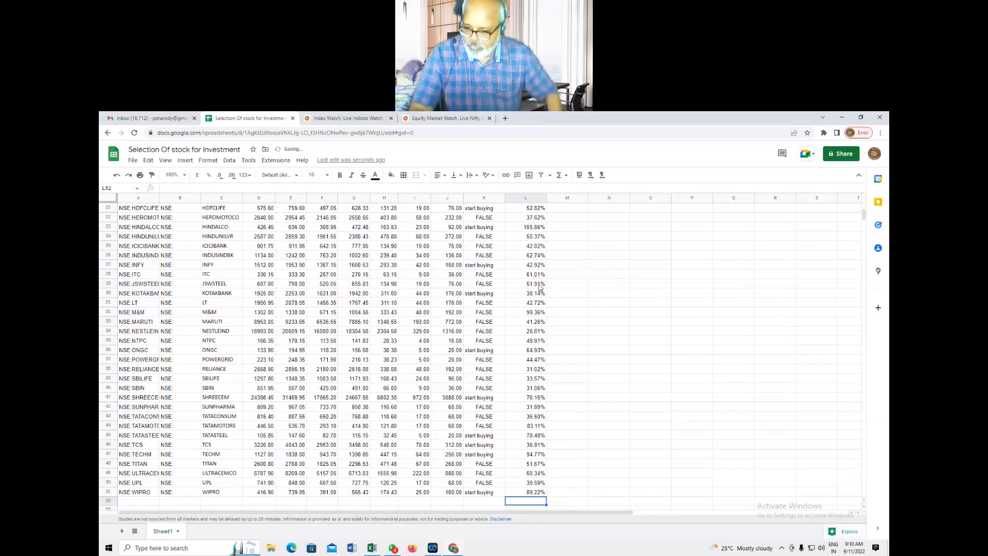
Review the range percentages in column L and examine Hindalco's value in L23.
scroll(598, 355, "up", 4)
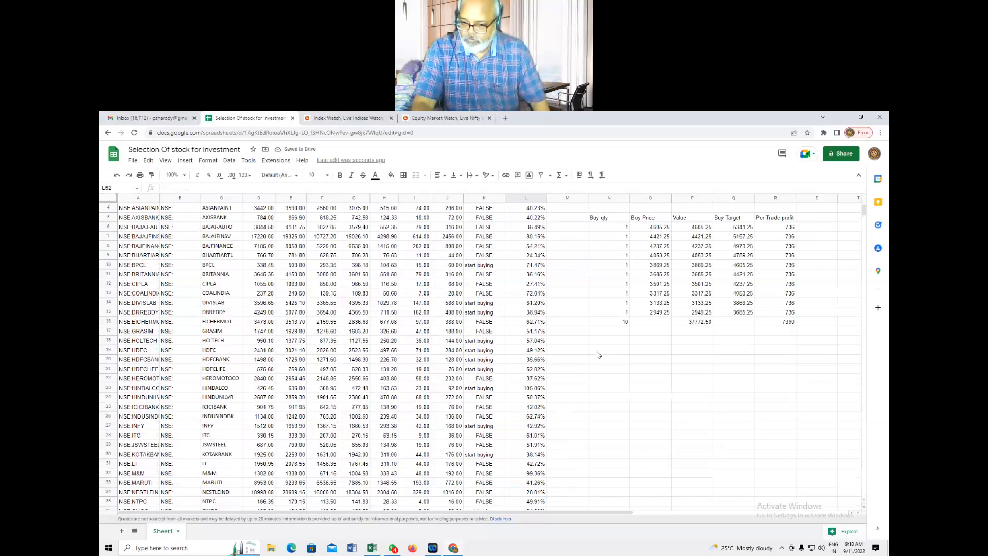
scroll(599, 355, "up", 1)
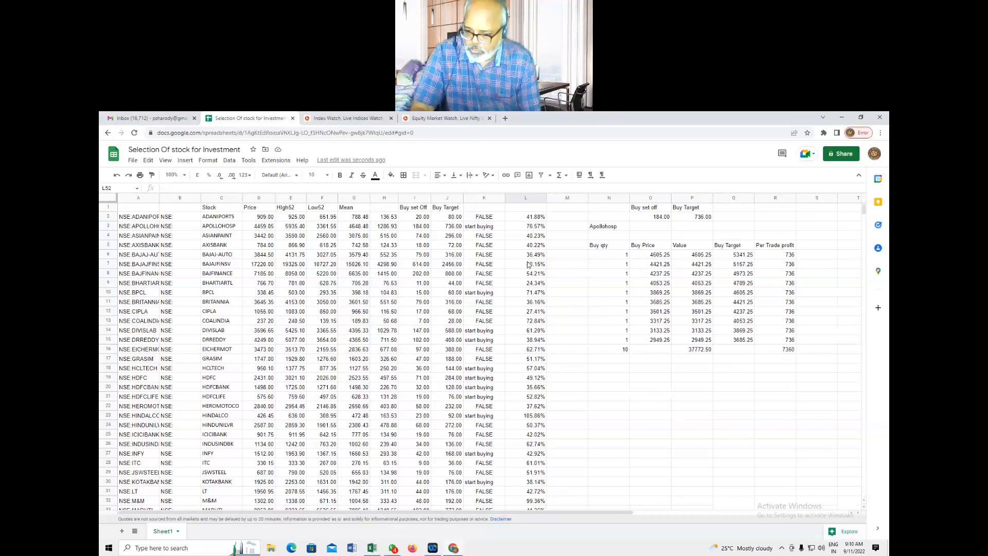
left_click(535, 418)
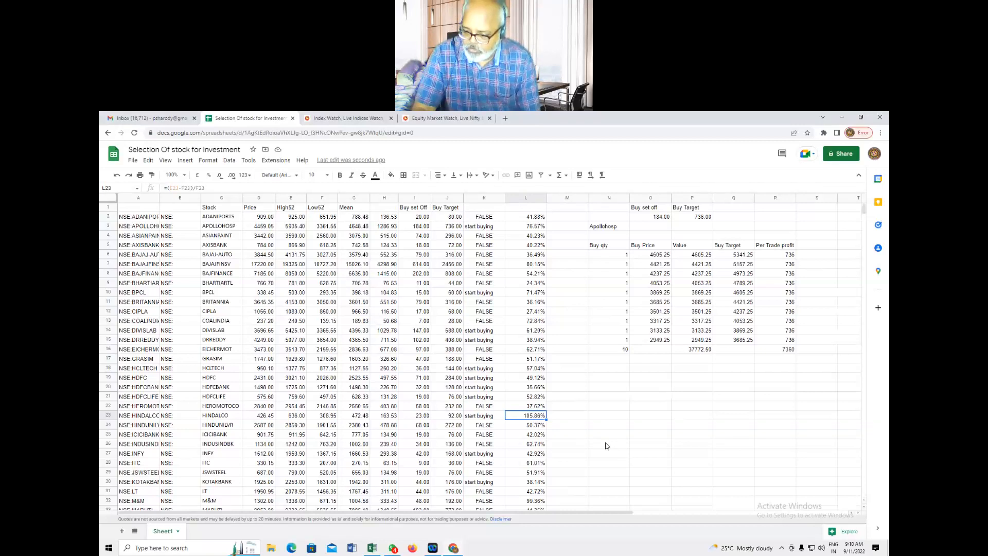
Enter the doubling series 100, 200, 400, 800, 1600 and 3200 in cells N23 to N28.
left_click(620, 418)
type("100")
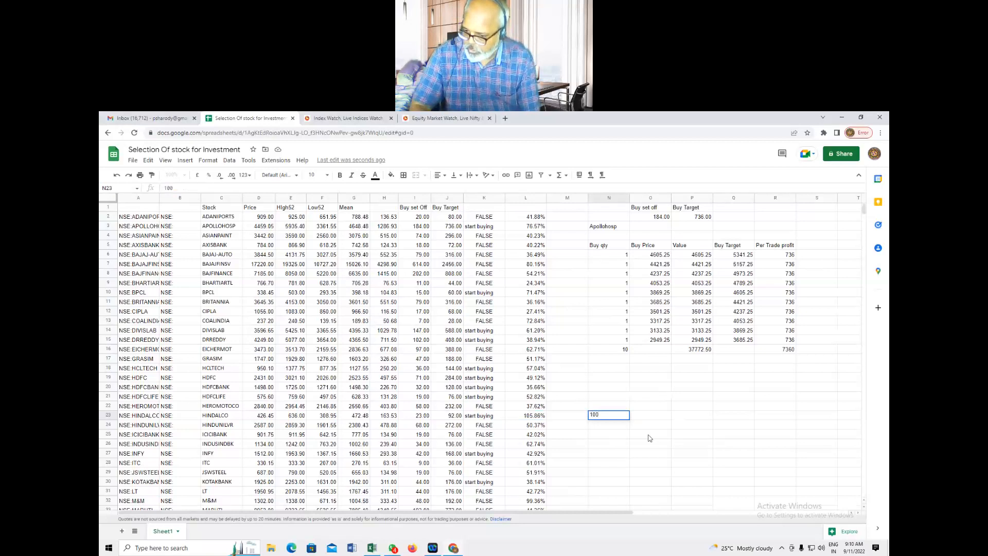
key("Return")
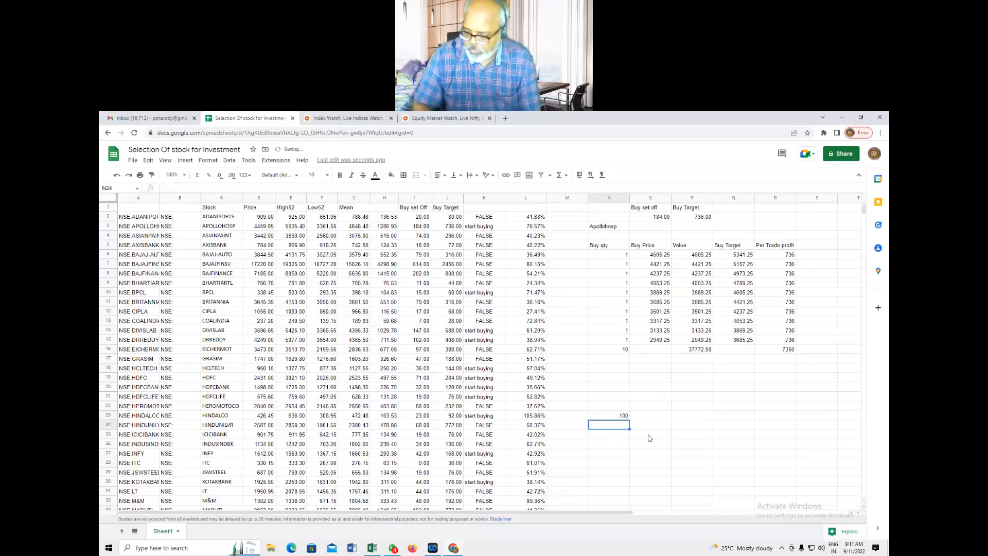
type("200")
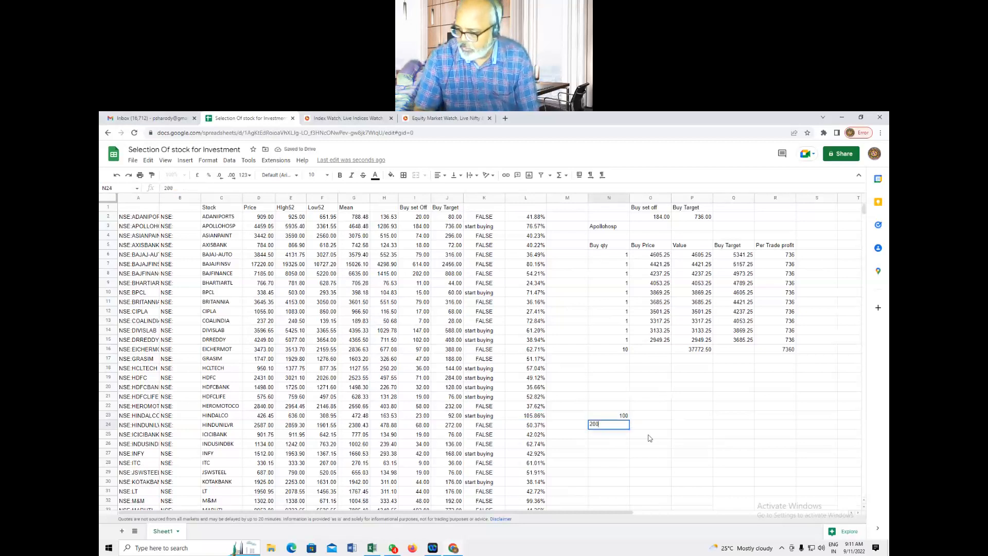
key("Return")
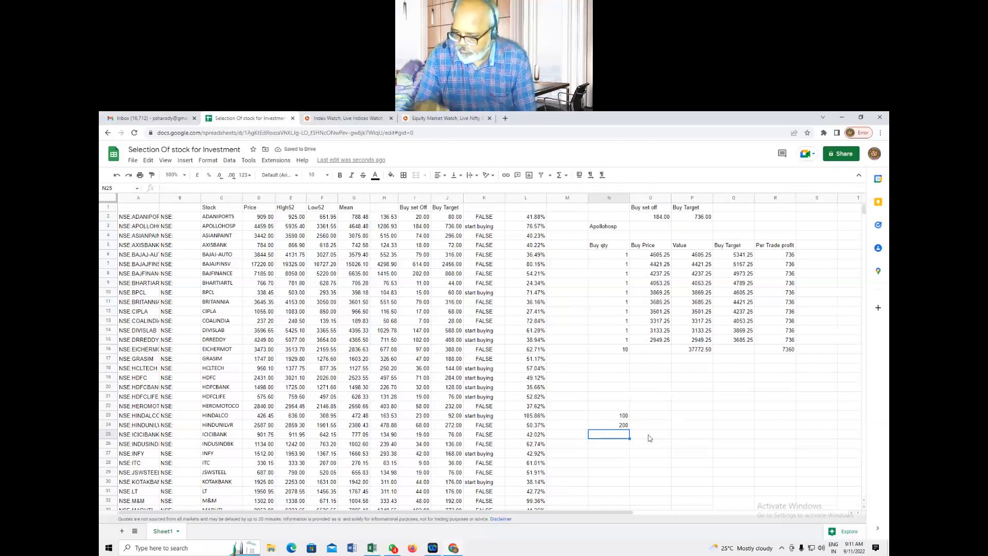
type("400")
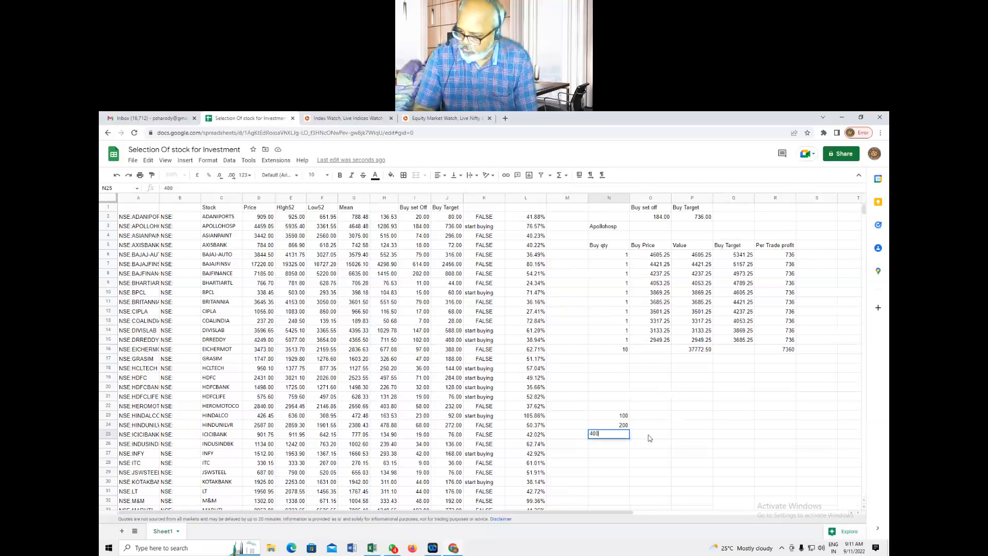
key("Return")
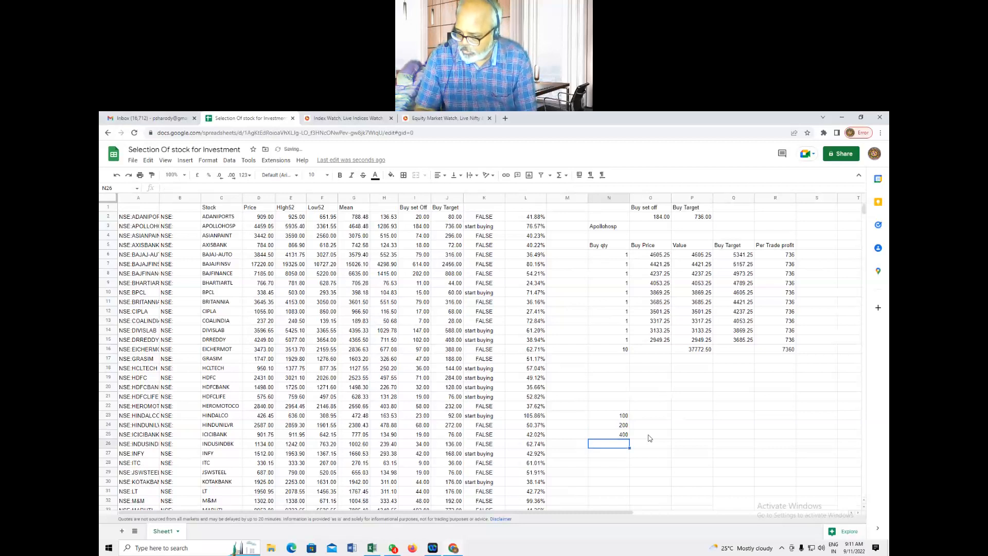
type("800")
key("Return")
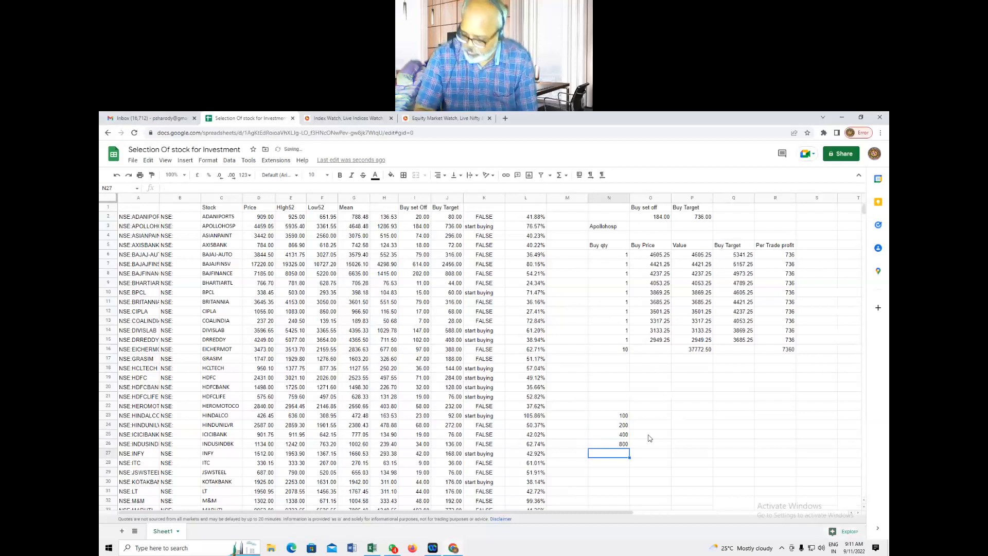
type("1600")
key("Return")
type("3200")
key("Return")
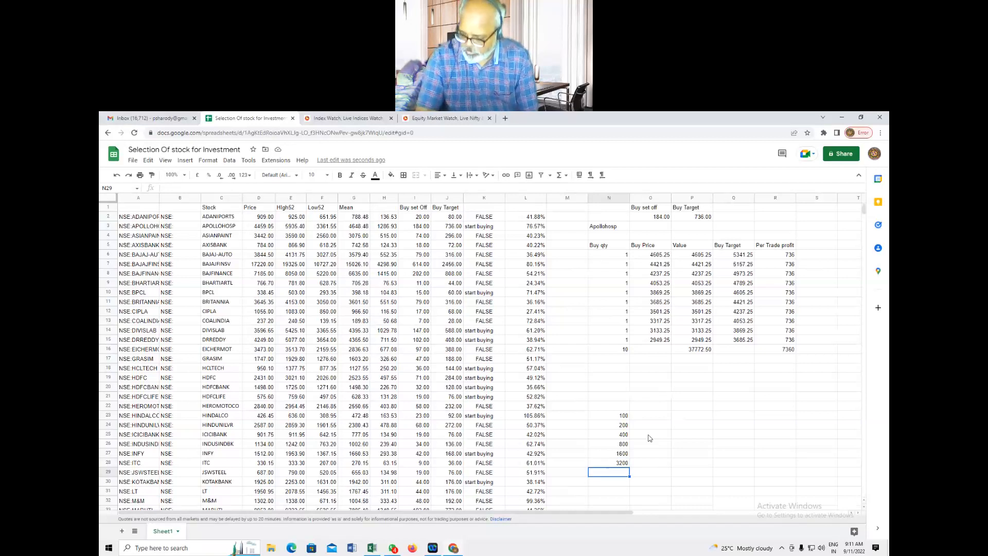
Enter 100 in P23 as the start of a second growth series and try =P23+30% in P24.
key("Up")
key("Up")
key("Up")
key("Up")
key("Up")
key("Up")
key("Right")
key("Right")
type("100")
key("Return")
type("=P23+30%")
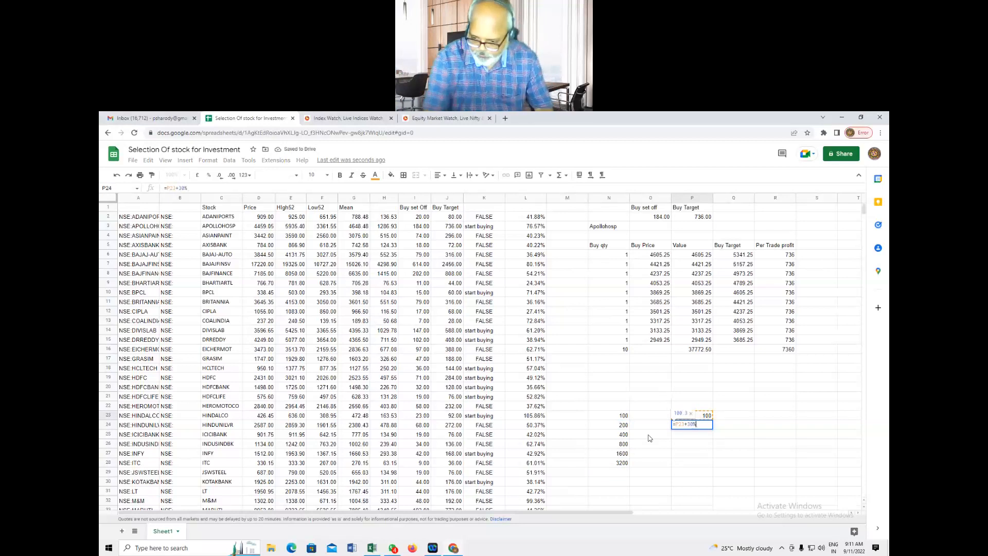
key("Return")
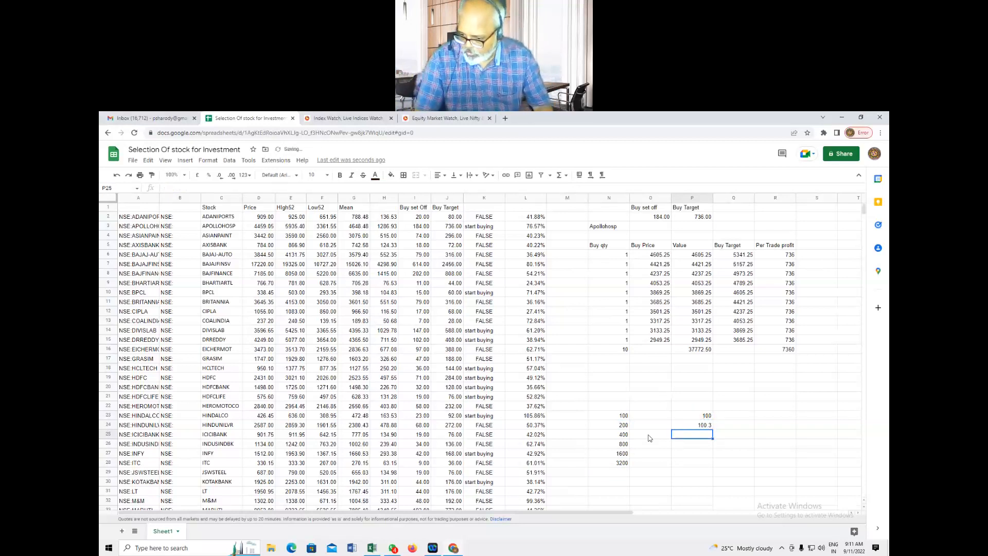
Calculate the 30% gain on P23 in Q23 with =P23*30%.
left_click(730, 418)
type("=P23*30")
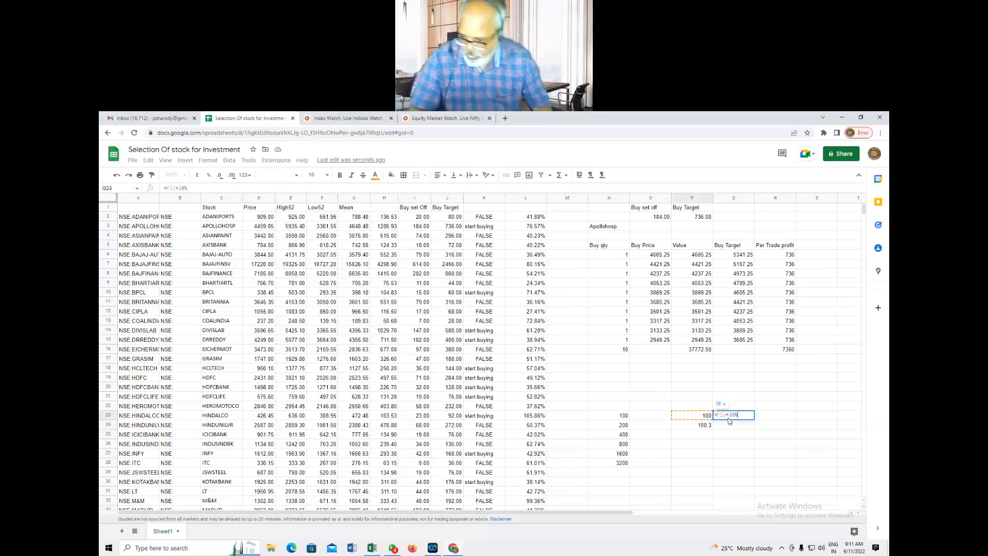
key("Return")
Replace the formula in P24 with =P23+Q23 to add the gain to the starting amount.
key("Down")
key("Up")
key("Left")
type("=")
key("Up")
type("+")
key("Right")
key("Tab")
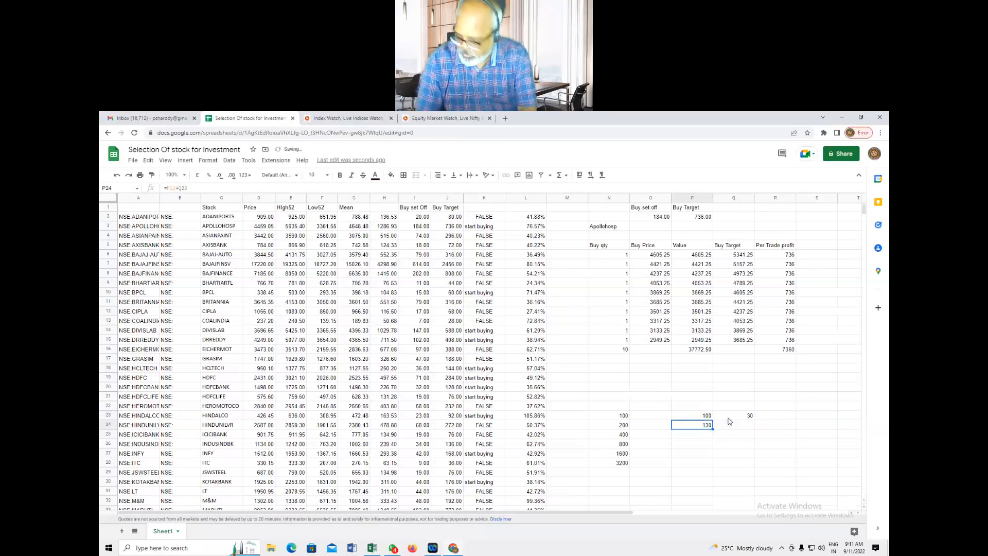
Calculate the 30% gain for the second row in Q24 with =P24*30%.
type("=")
key("Left")
type("*30%")
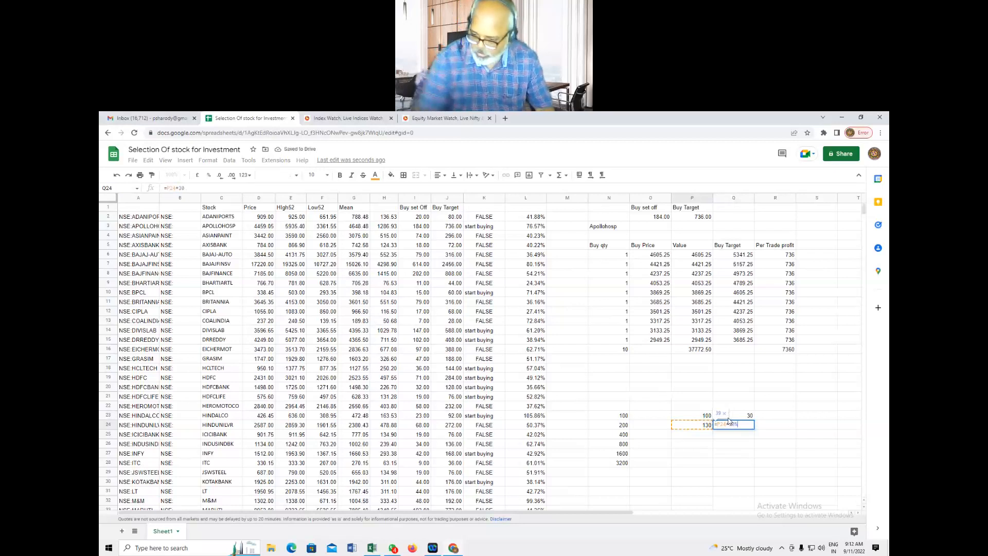
key("Return")
Copy the 30% gain formula from Q24 down to Q25:Q28.
key("Up")
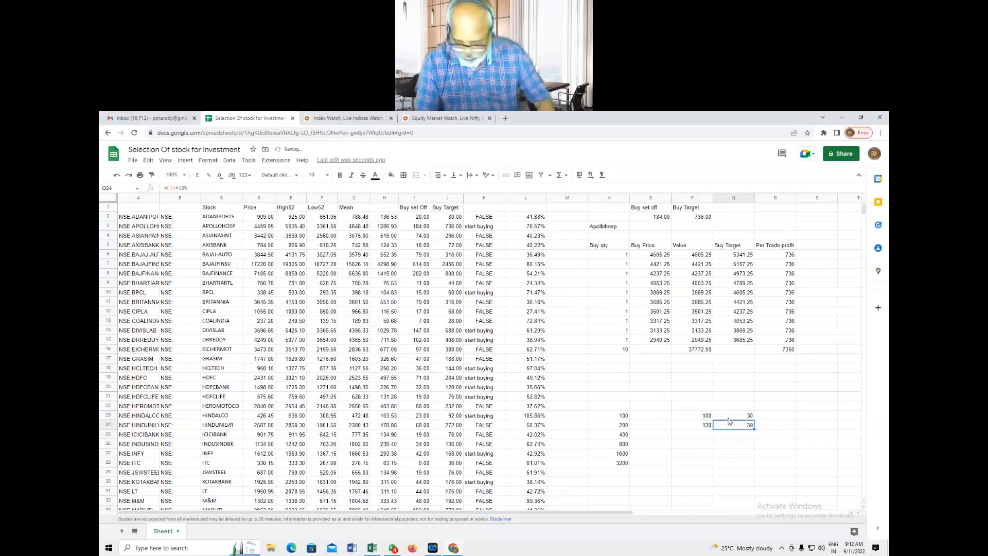
key("ctrl+c")
key("Down")
key("ctrl+v")
key("Down")
key("ctrl+v")
key("Down")
key("ctrl+v")
key("Down")
key("ctrl+v")
Copy the running amount formula from P24 down to P25:P28.
key("Left")
key("Up")
key("Up")
key("Up")
key("Up")
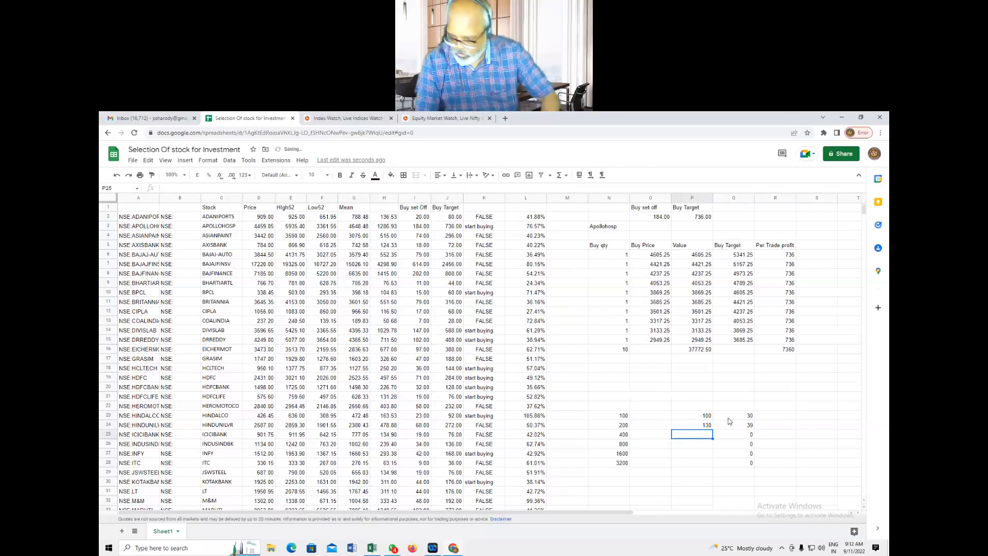
key("ctrl+c")
key("Down")
key("ctrl+v")
key("Down")
key("ctrl+v")
key("Down")
key("ctrl+v")
key("Down")
key("ctrl+v")
Format the growth series in P23:P28 to show two decimal places.
key("Up")
key("Up")
key("Up")
key("Up")
key("Up")
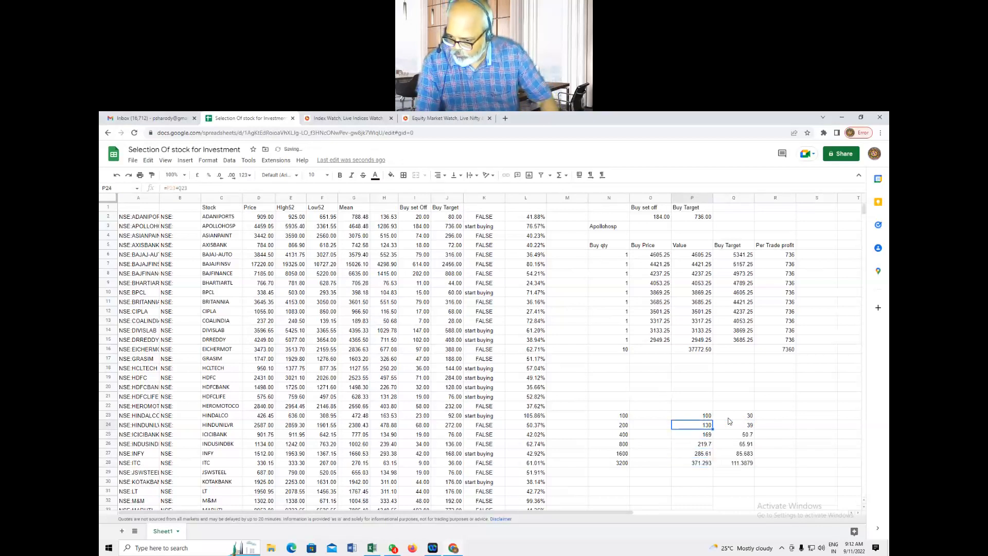
key("shift+Down")
key("shift+Down")
key("shift+Down")
key("shift+Down")
key("shift+Down")
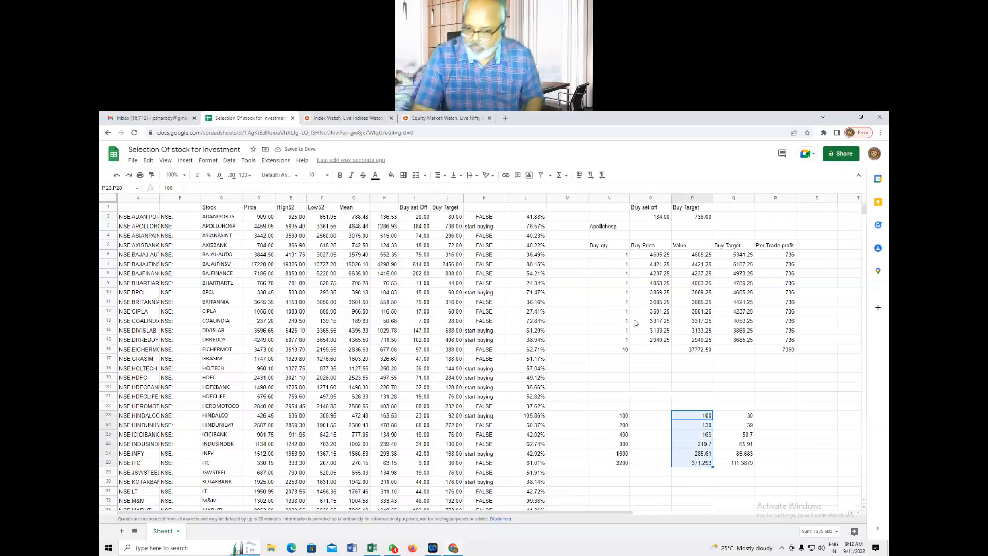
left_click(220, 175)
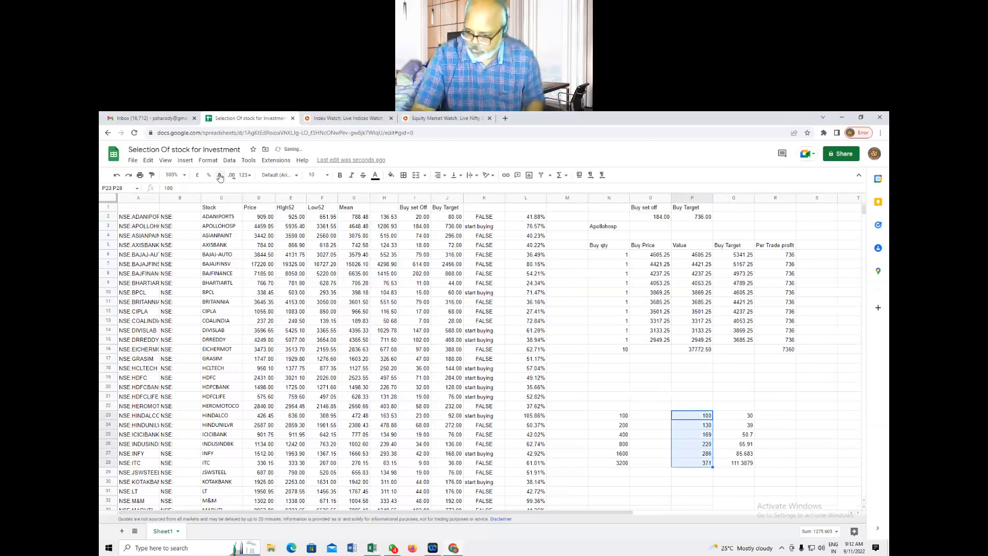
left_click(231, 175)
left_click(232, 175)
Compare the doubling series in N23:N28 with the 30% growth series in P23:P28, and check Hindalco's range percentage in L23.
left_click(615, 416)
left_click(622, 465)
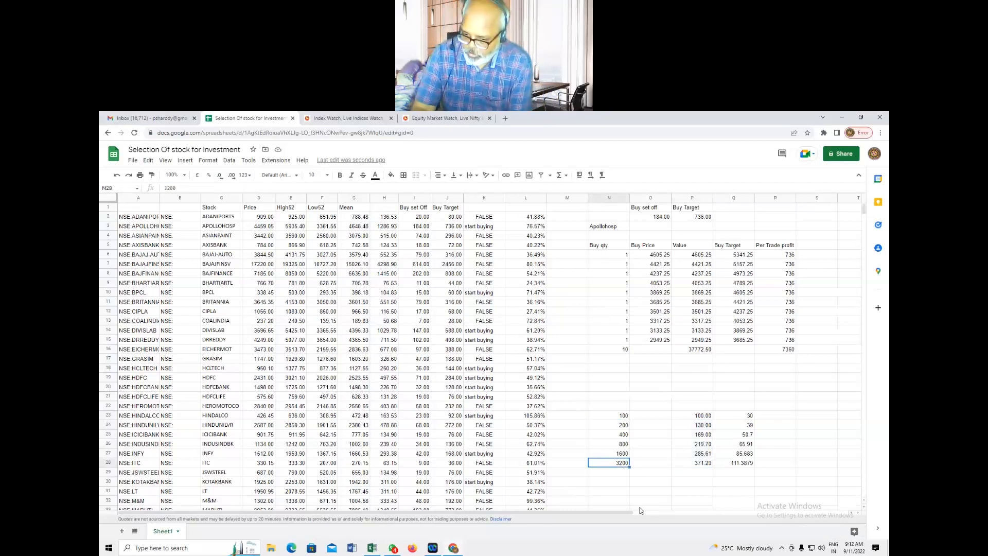
left_click(539, 417)
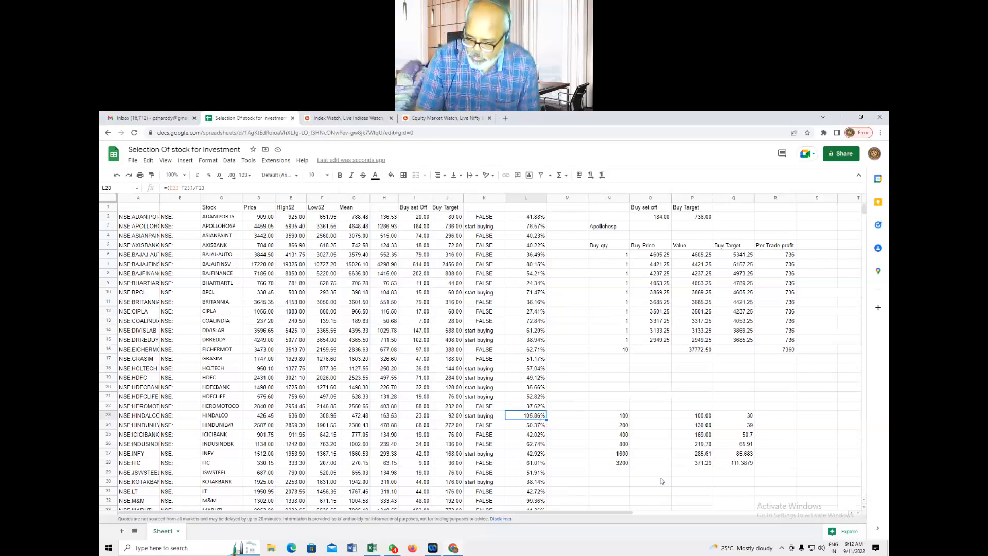
left_click(620, 417)
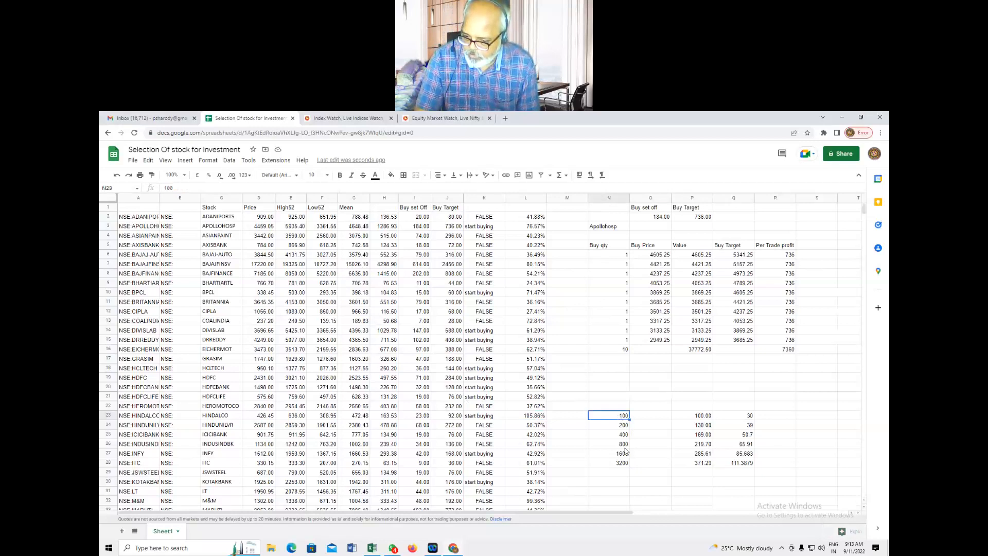
left_click(623, 426)
left_click(624, 435)
left_click(624, 444)
left_click(625, 454)
left_click(625, 463)
left_click(693, 466)
left_click(694, 453)
left_click(694, 443)
left_click(693, 435)
left_click(693, 425)
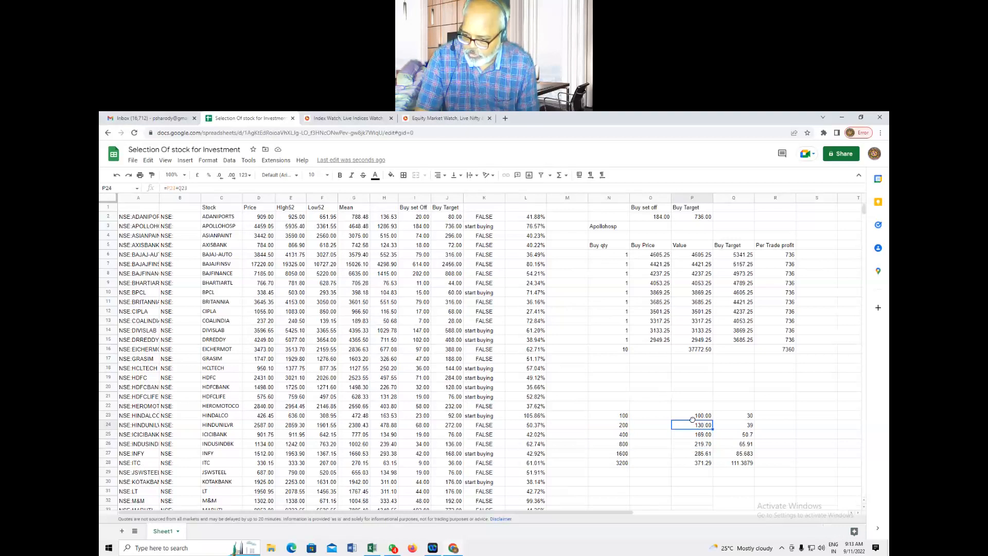
left_click(693, 417)
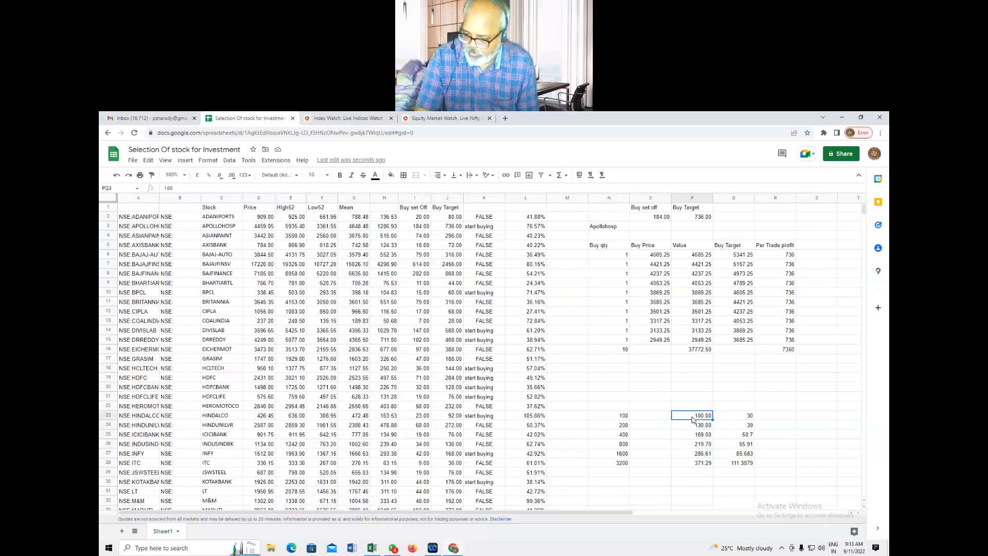